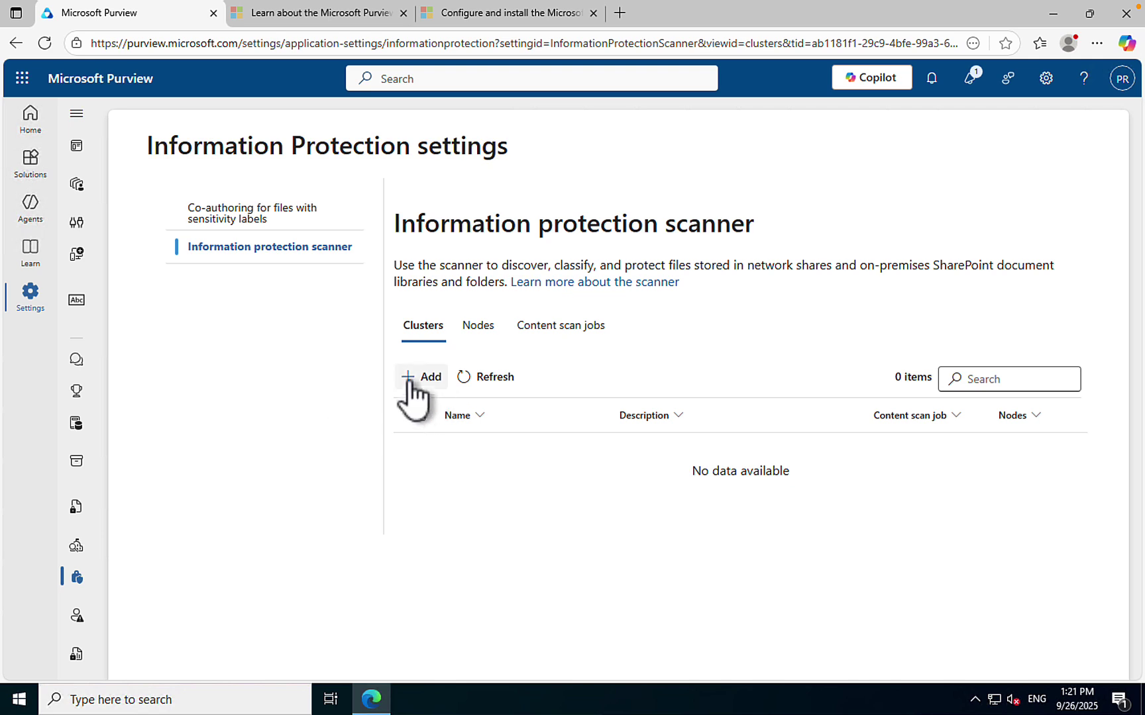
Create a scanner cluster named Europe with the description The Europe Cluster.
{"action": "left_click", "coordinate": [427, 377]}
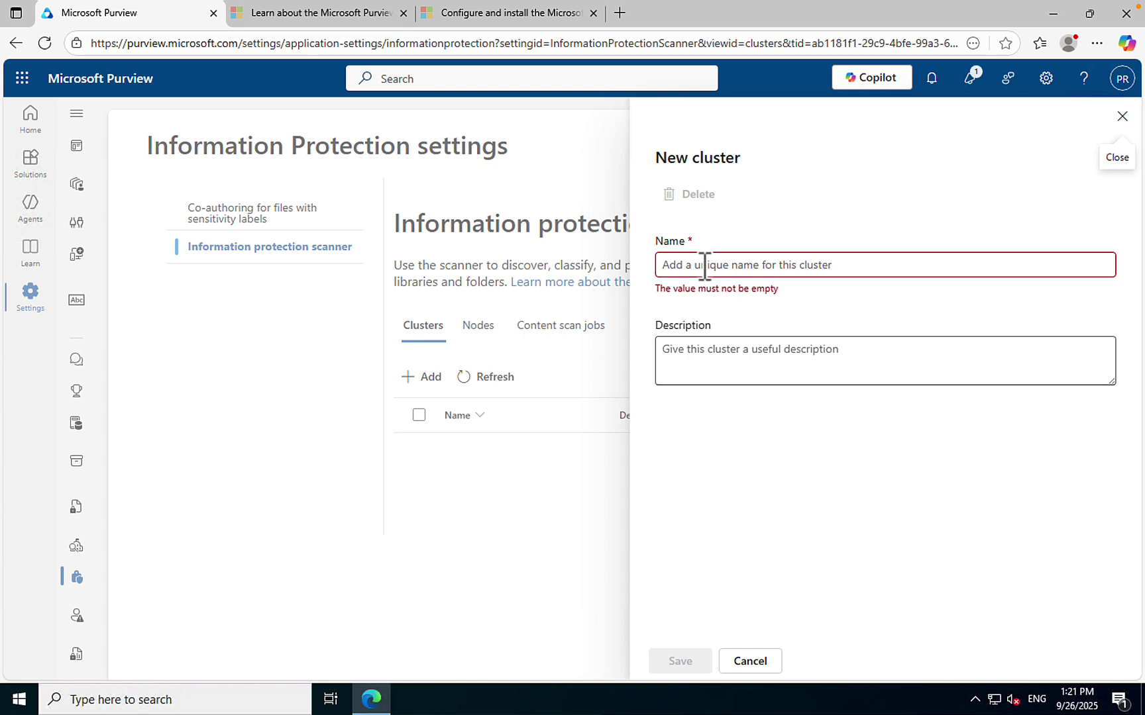
{"action": "type", "text": "Europe"}
{"action": "key", "text": "Tab"}
{"action": "type", "text": "The Europe Cluster"}
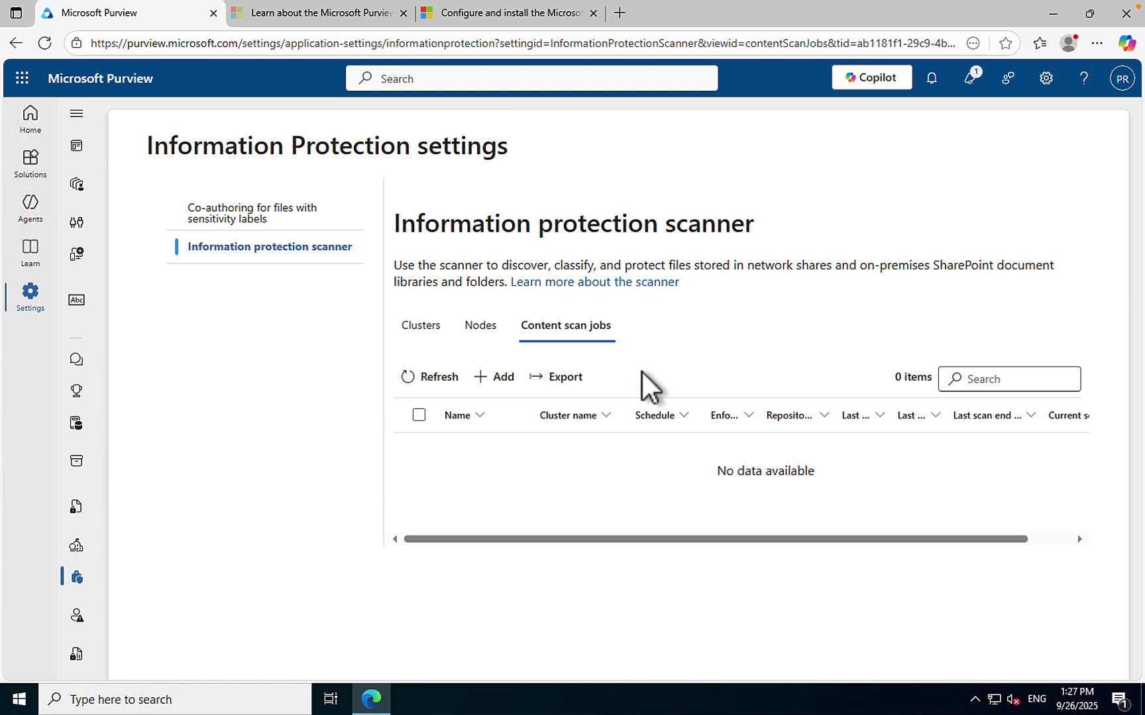
Add a content scan job with London Server Share as its name and description, and assign it to the Europe cluster.
{"action": "left_click", "coordinate": [502, 379]}
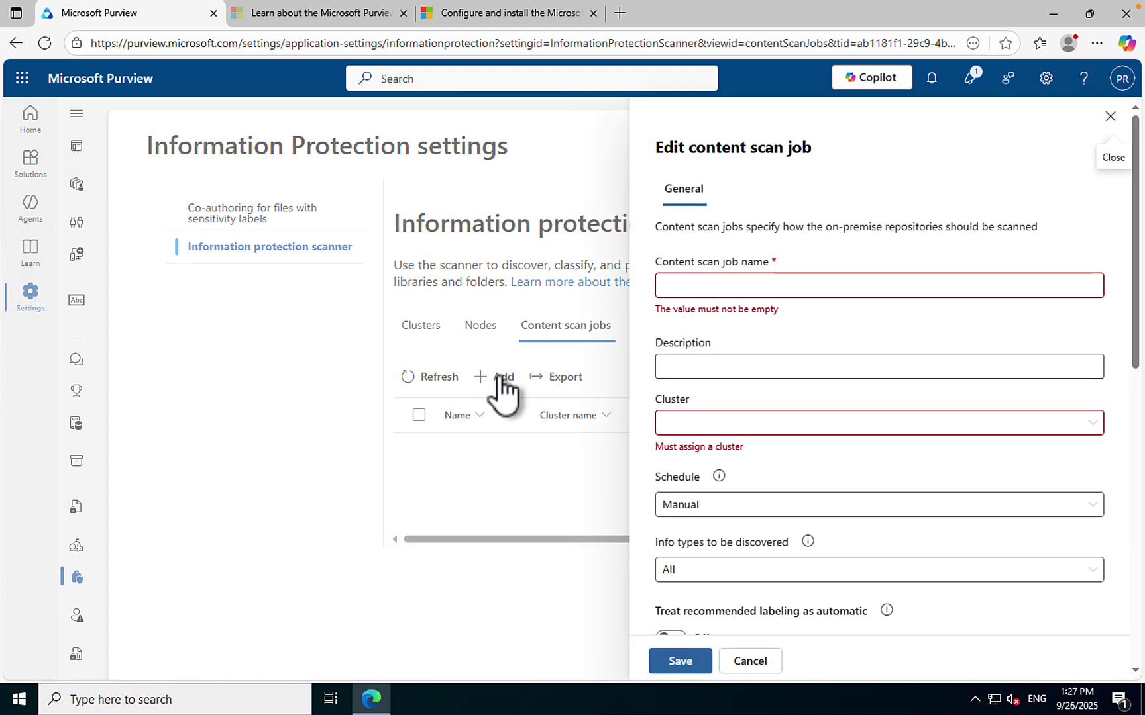
{"action": "left_click", "coordinate": [686, 286]}
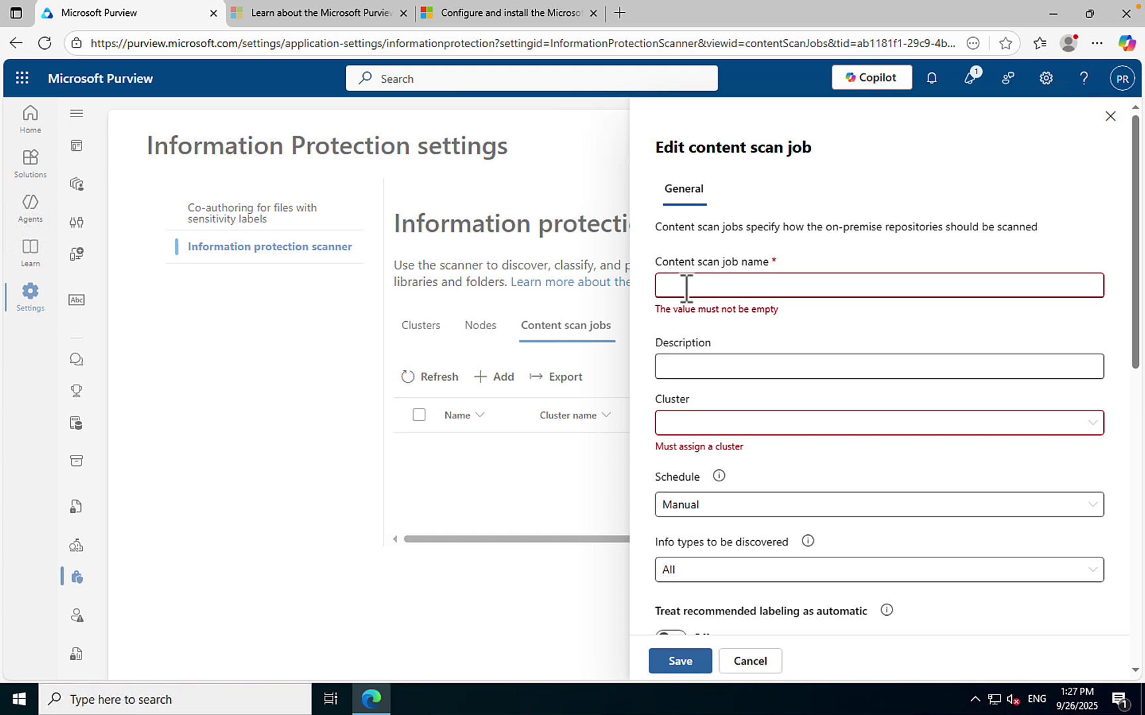
{"action": "type", "text": "London S"}
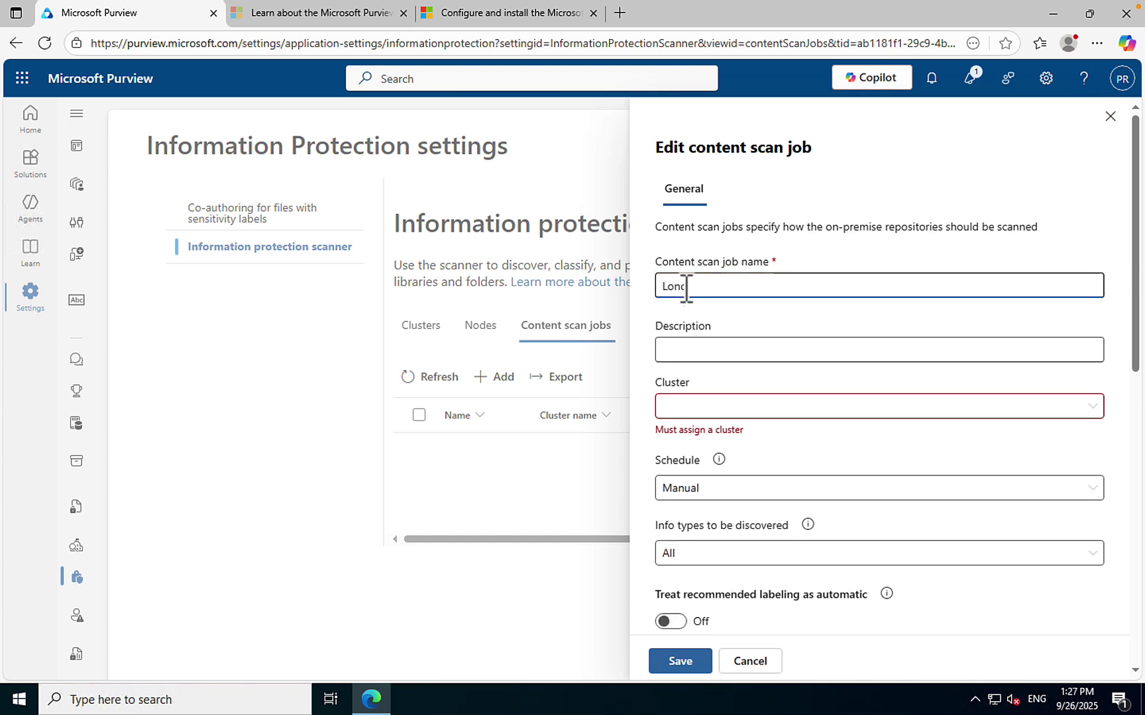
{"action": "type", "text": "erver Share"}
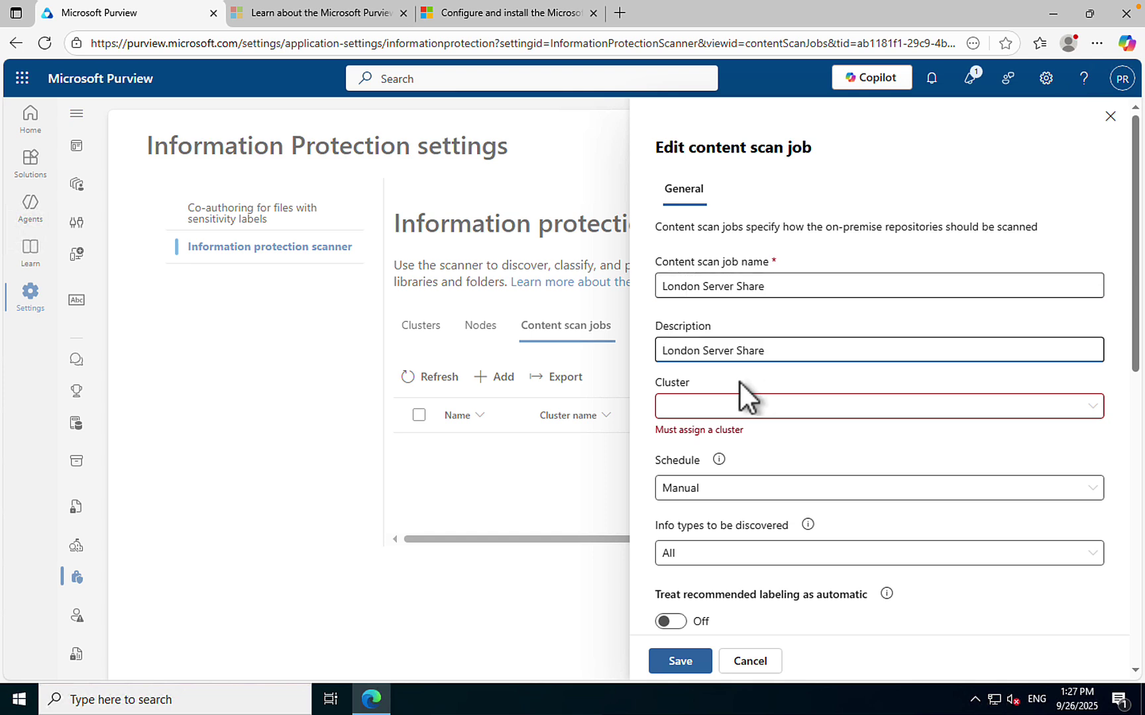
{"action": "left_click", "coordinate": [801, 413]}
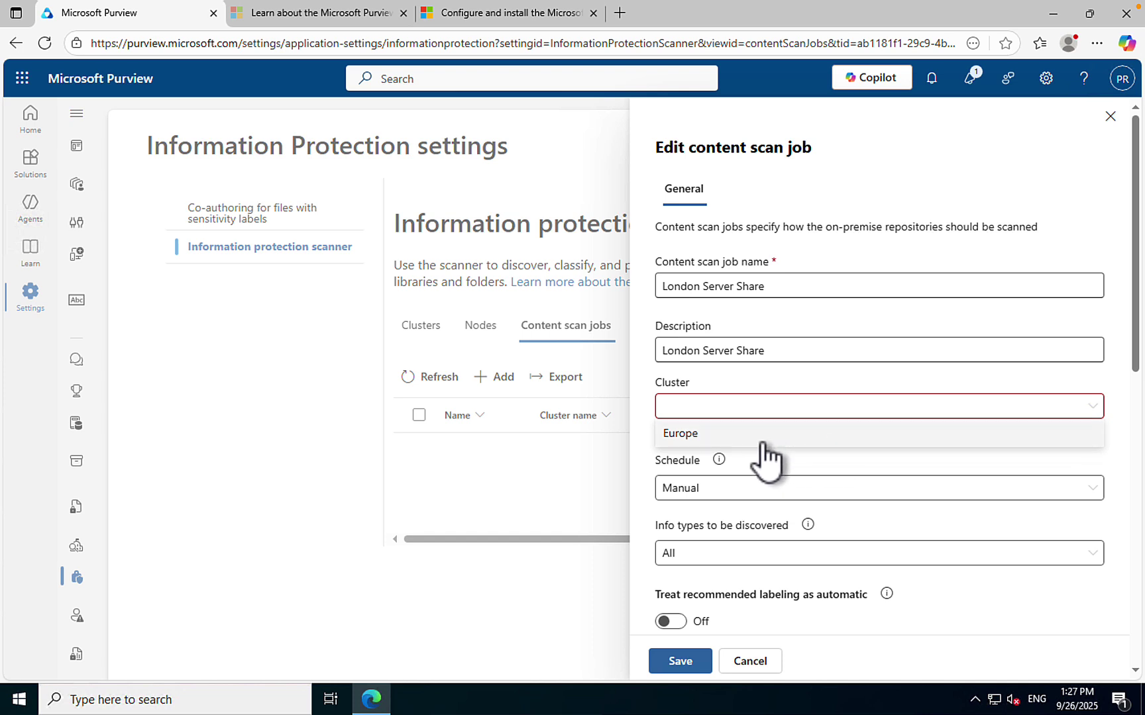
{"action": "left_click", "coordinate": [717, 437]}
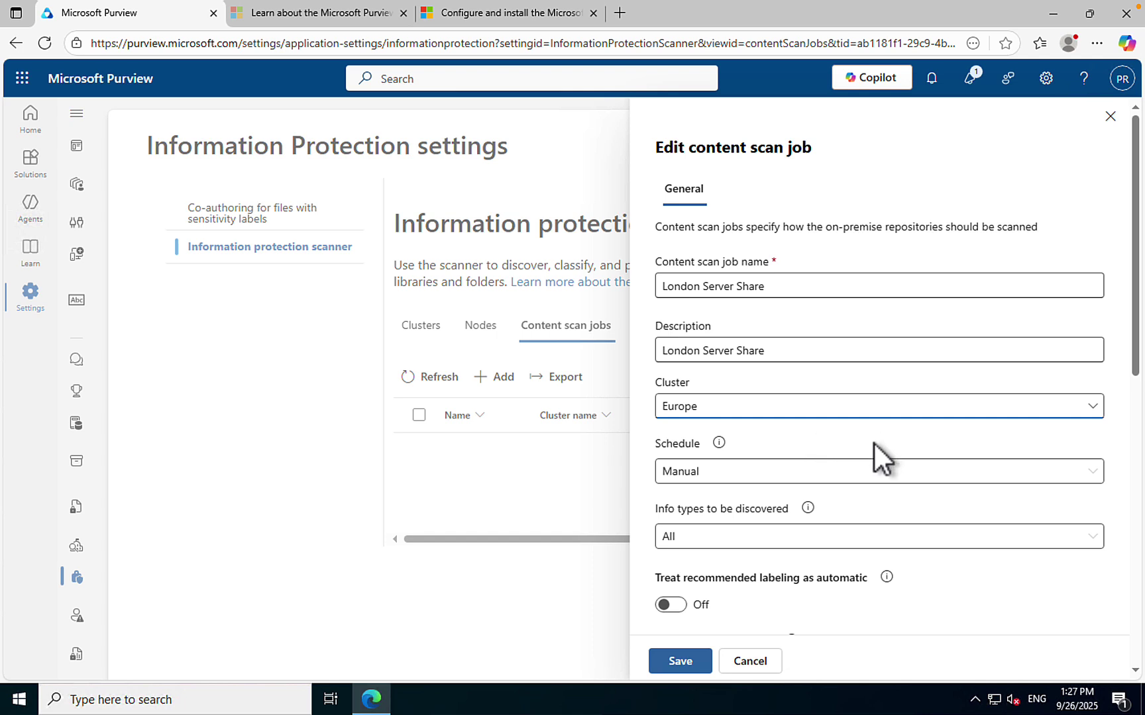
Examine the options and explanations for the scan job's schedule, info types to be discovered, and treating recommended labeling as automatic.
{"action": "left_click", "coordinate": [845, 471]}
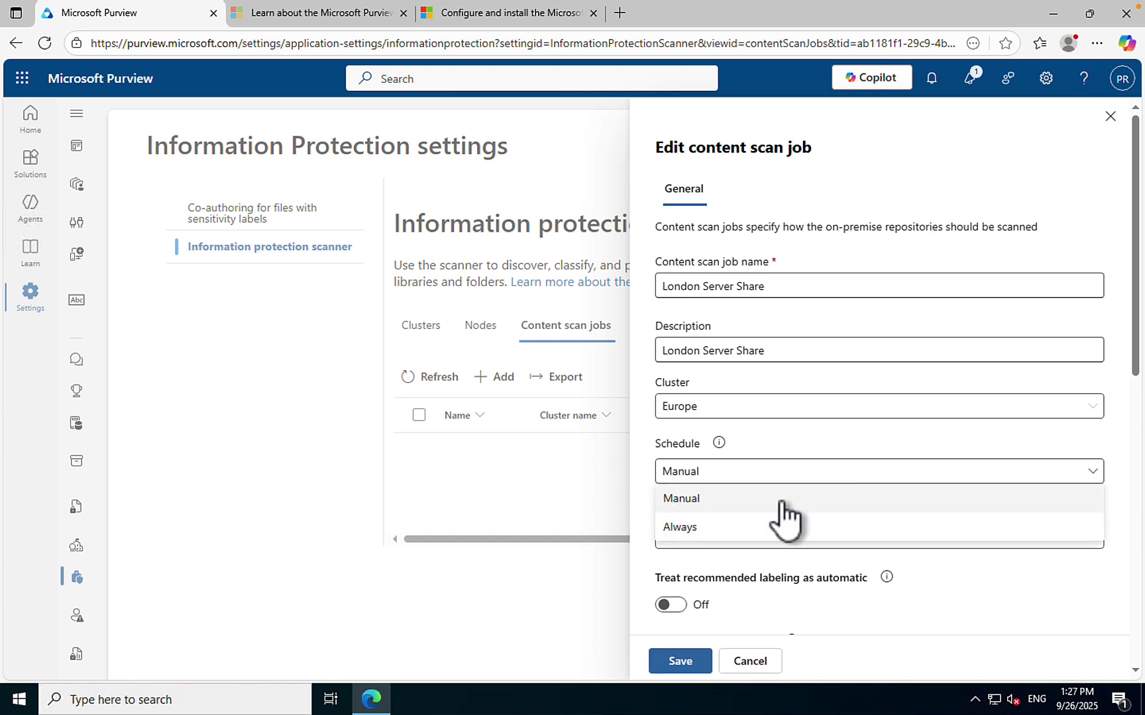
{"action": "left_click", "coordinate": [792, 439]}
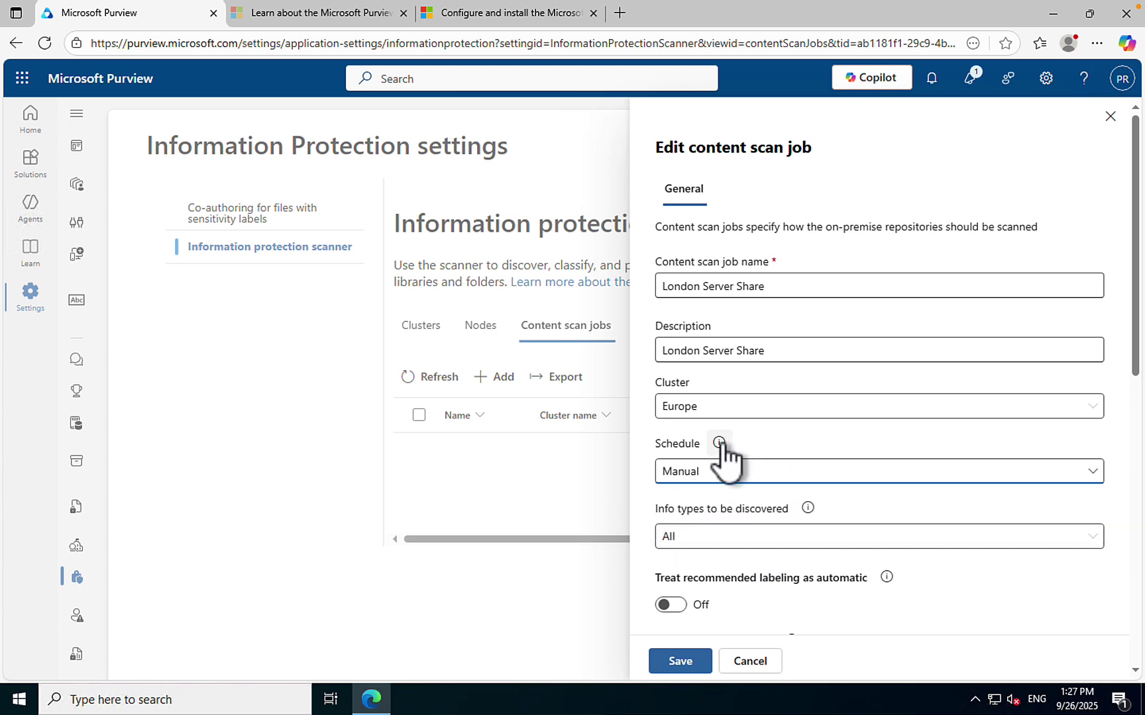
{"action": "mouse_move", "coordinate": [720, 444]}
{"action": "scroll", "coordinate": [922, 501], "scroll_direction": "down", "scroll_amount": 3}
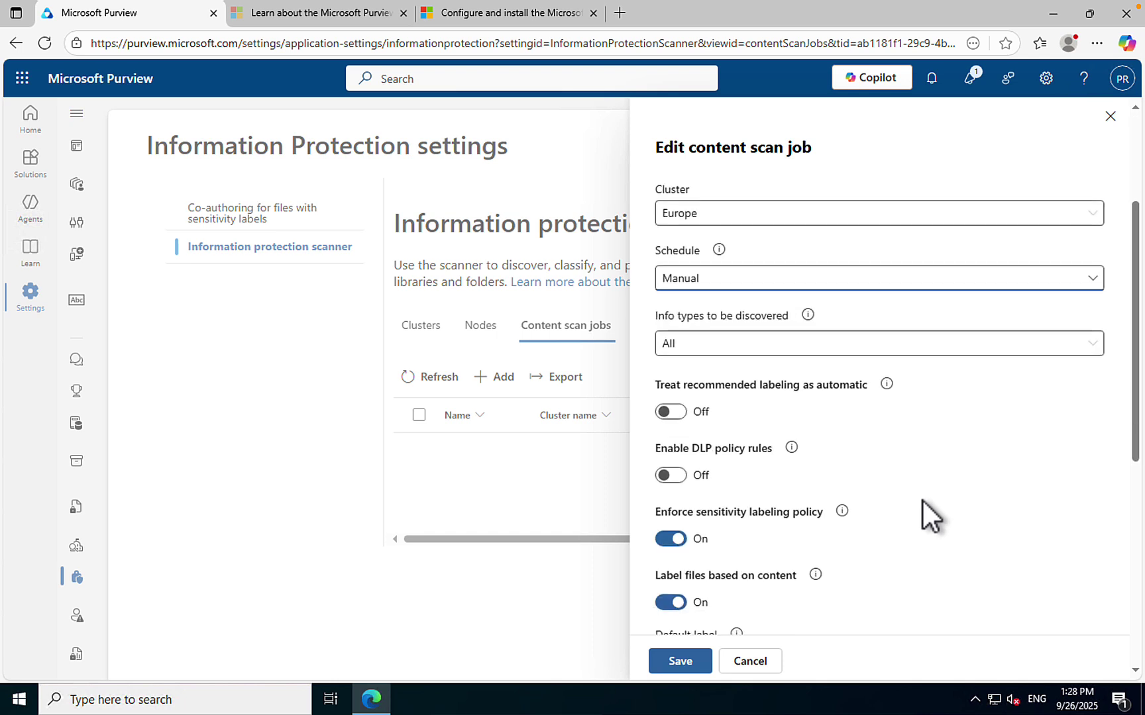
{"action": "left_click", "coordinate": [734, 334]}
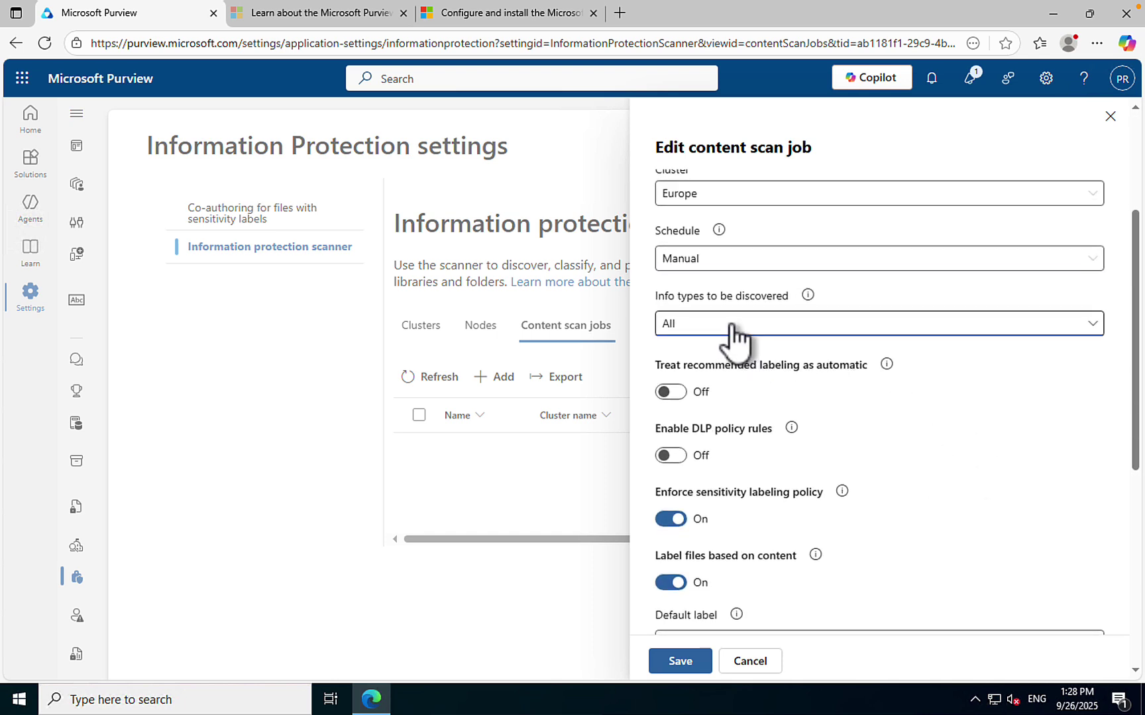
{"action": "left_click", "coordinate": [1065, 325]}
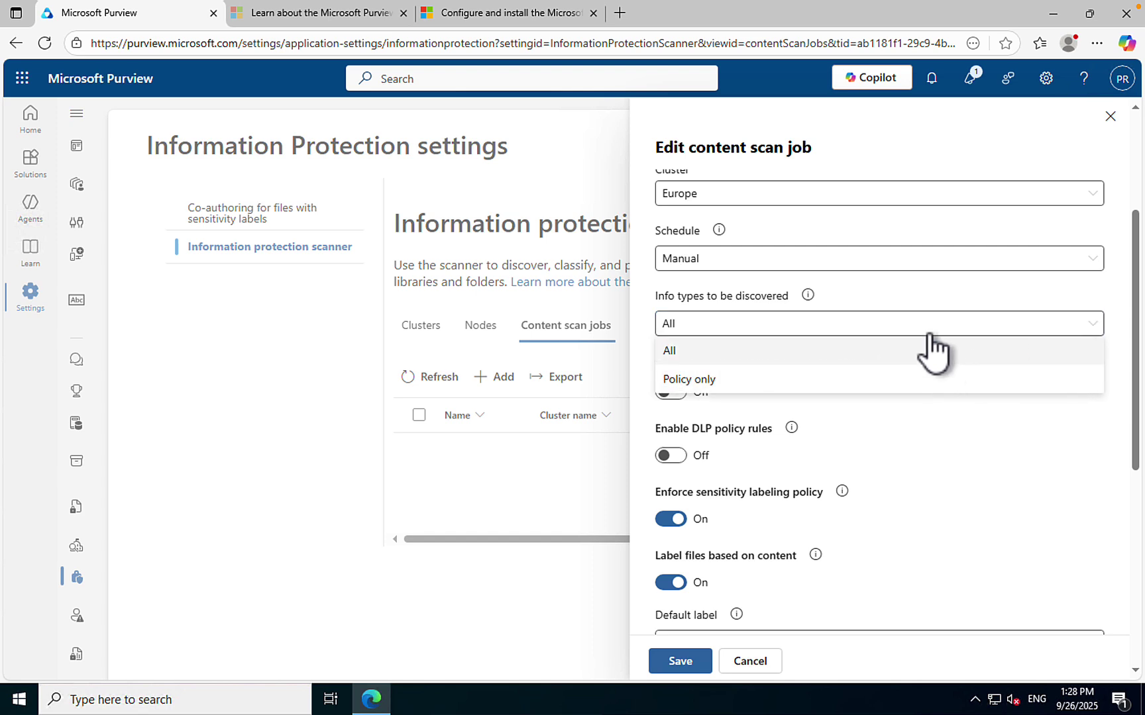
{"action": "left_click", "coordinate": [907, 298]}
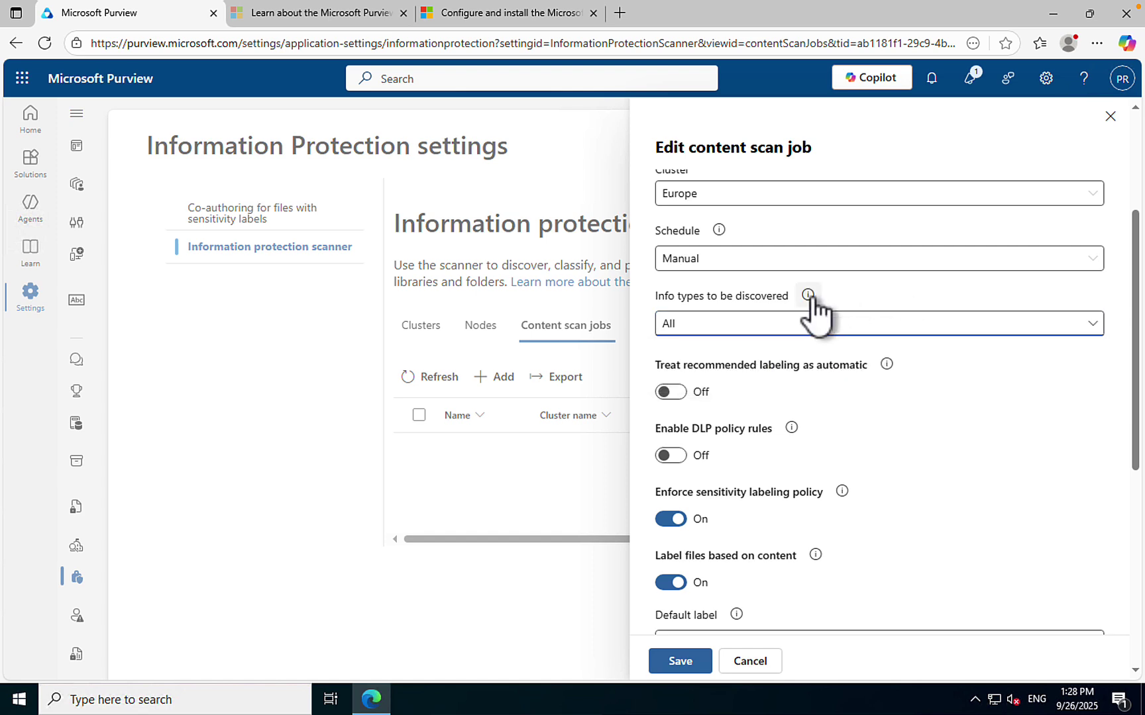
{"action": "mouse_move", "coordinate": [809, 298]}
{"action": "mouse_move", "coordinate": [886, 366]}
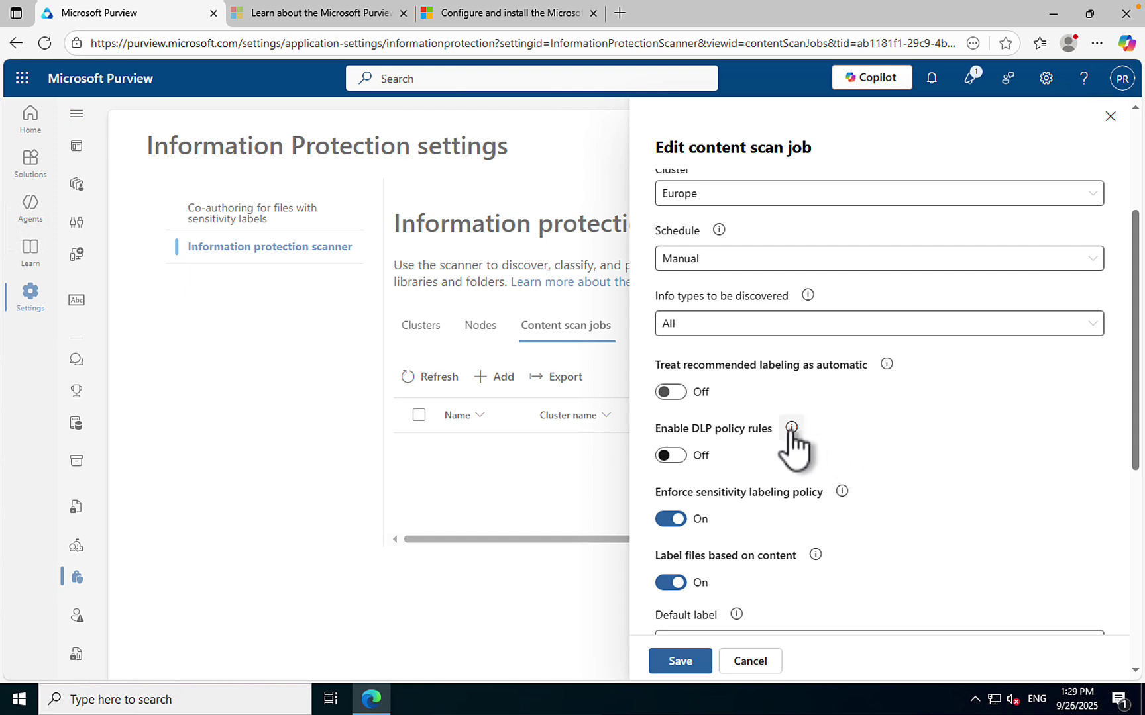
Enable DLP policy rules for the content scan job.
{"action": "mouse_move", "coordinate": [791, 430]}
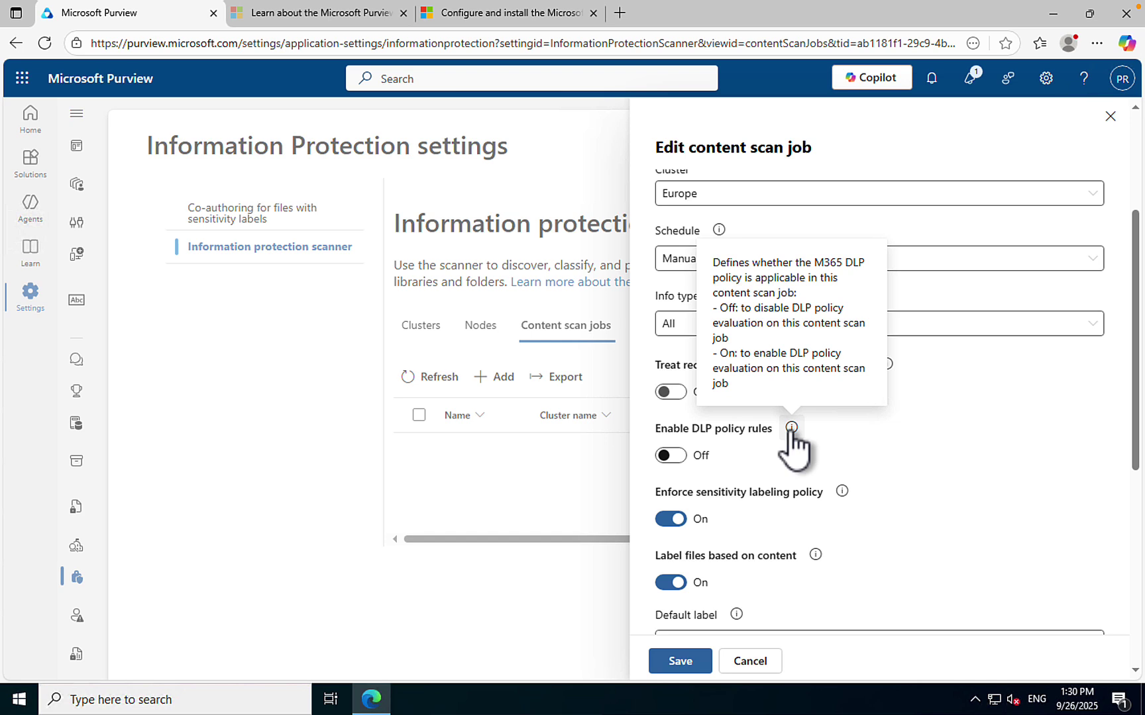
{"action": "scroll", "coordinate": [790, 429], "scroll_direction": "down", "scroll_amount": 2}
{"action": "left_click", "coordinate": [681, 314]}
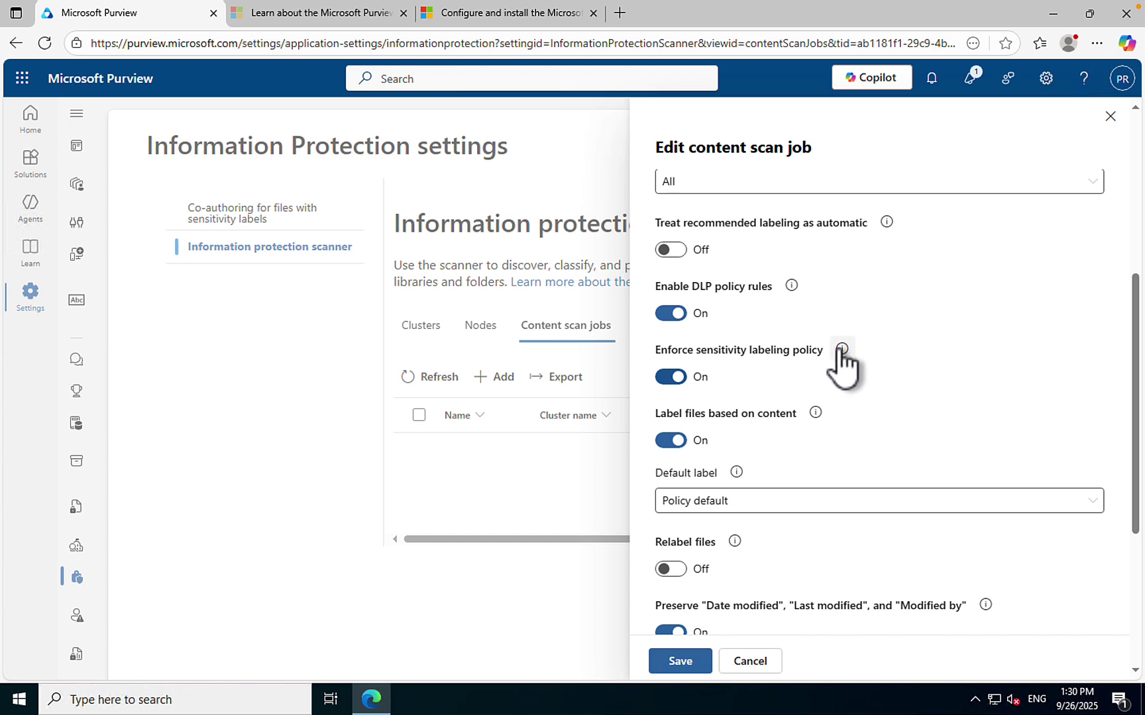
Review the labeling explanations, try the Custom default label option, and return the default label to Policy default.
{"action": "mouse_move", "coordinate": [841, 351]}
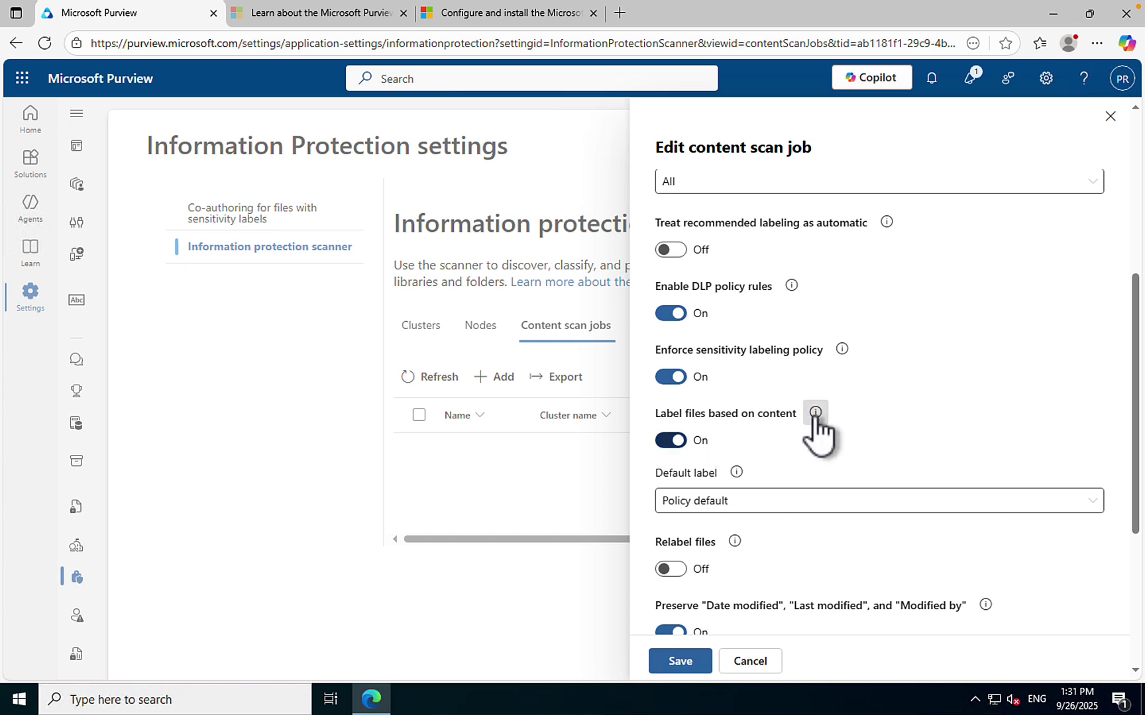
{"action": "mouse_move", "coordinate": [814, 415]}
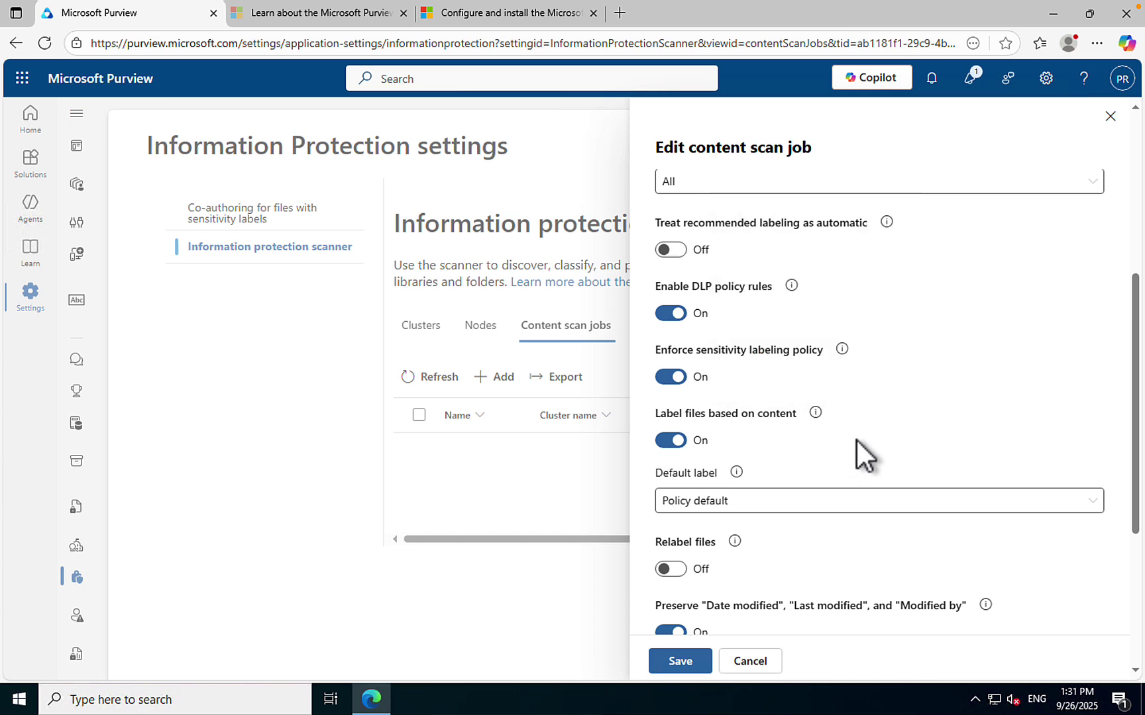
{"action": "scroll", "coordinate": [856, 429], "scroll_direction": "down", "scroll_amount": 1}
{"action": "scroll", "coordinate": [856, 429], "scroll_direction": "down", "scroll_amount": 3}
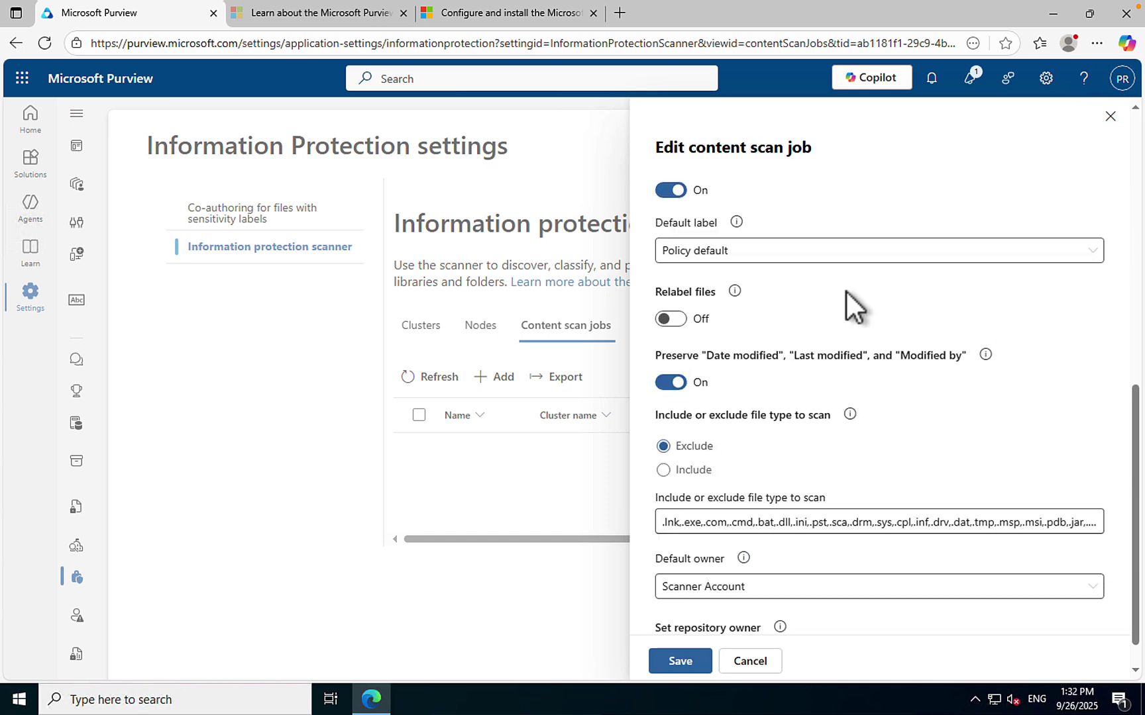
{"action": "left_click", "coordinate": [773, 263]}
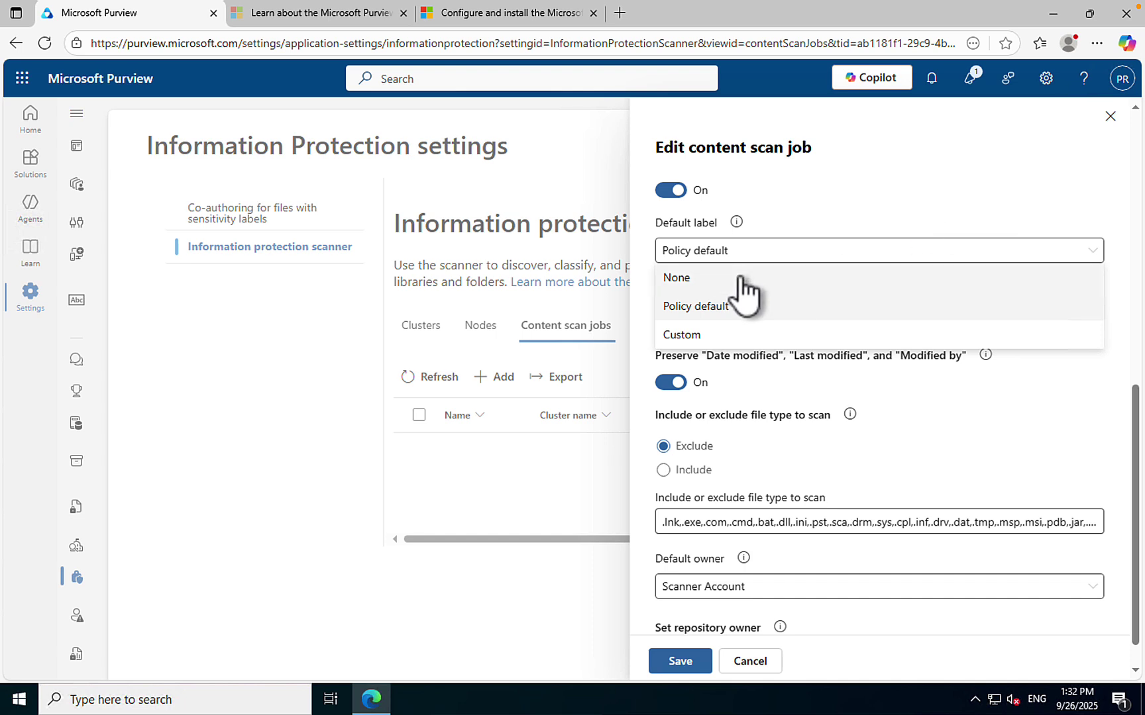
{"action": "left_click", "coordinate": [728, 335]}
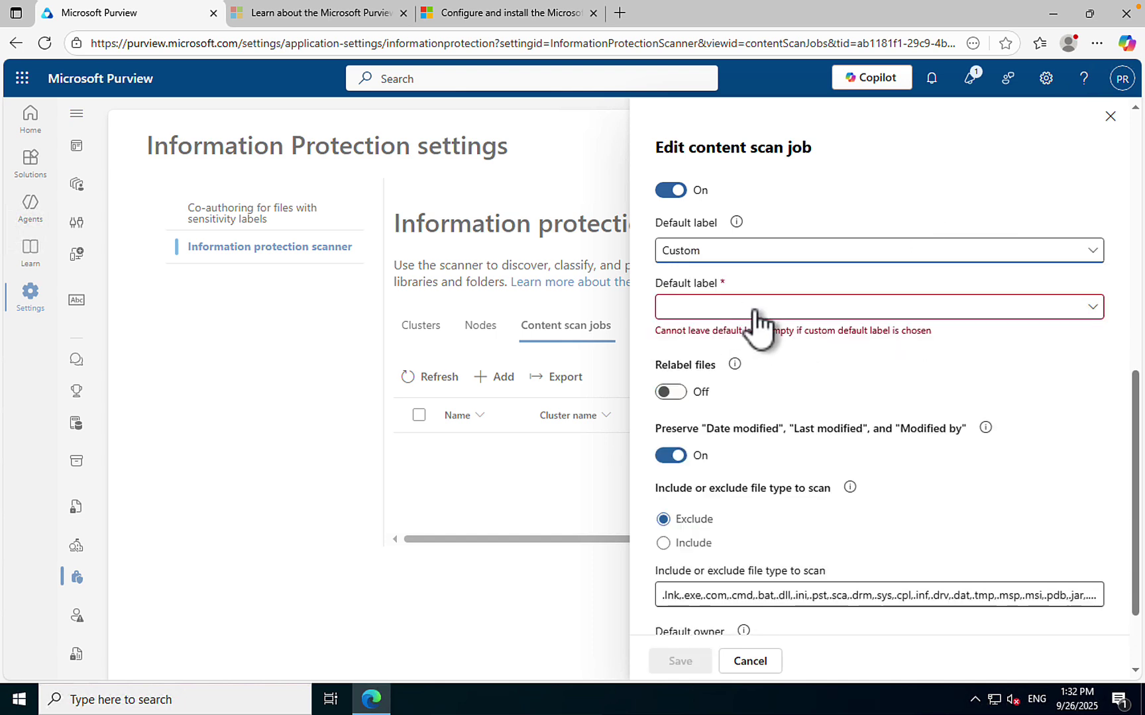
{"action": "left_click", "coordinate": [755, 310]}
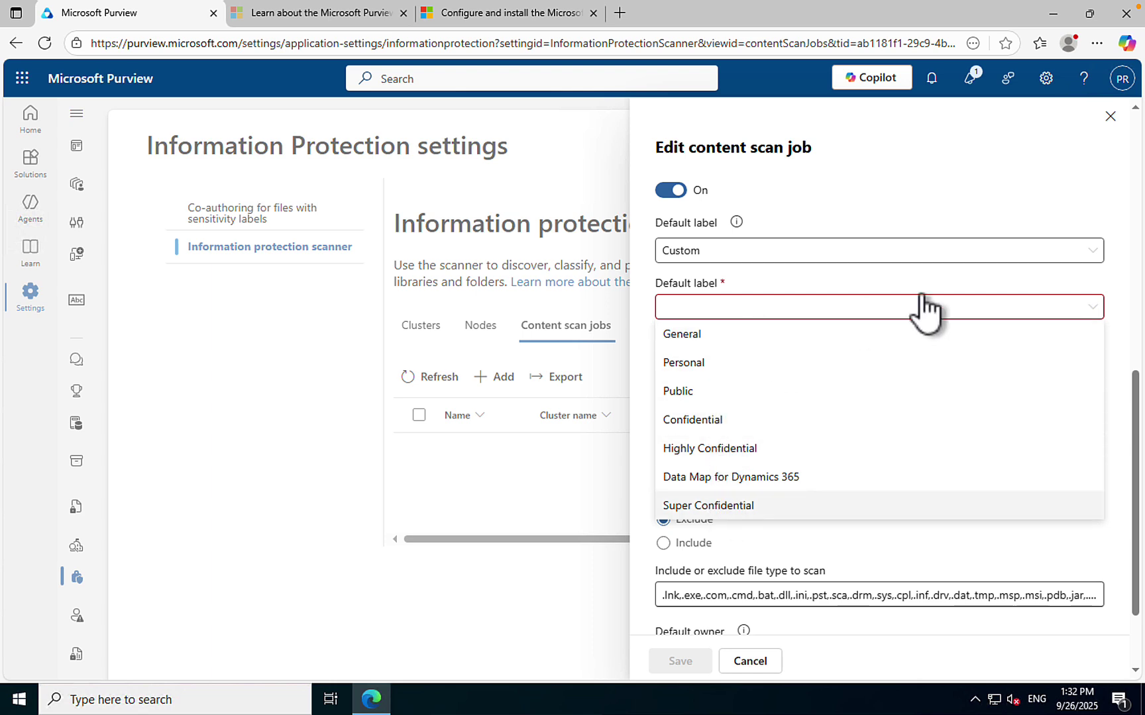
{"action": "left_click", "coordinate": [1091, 252]}
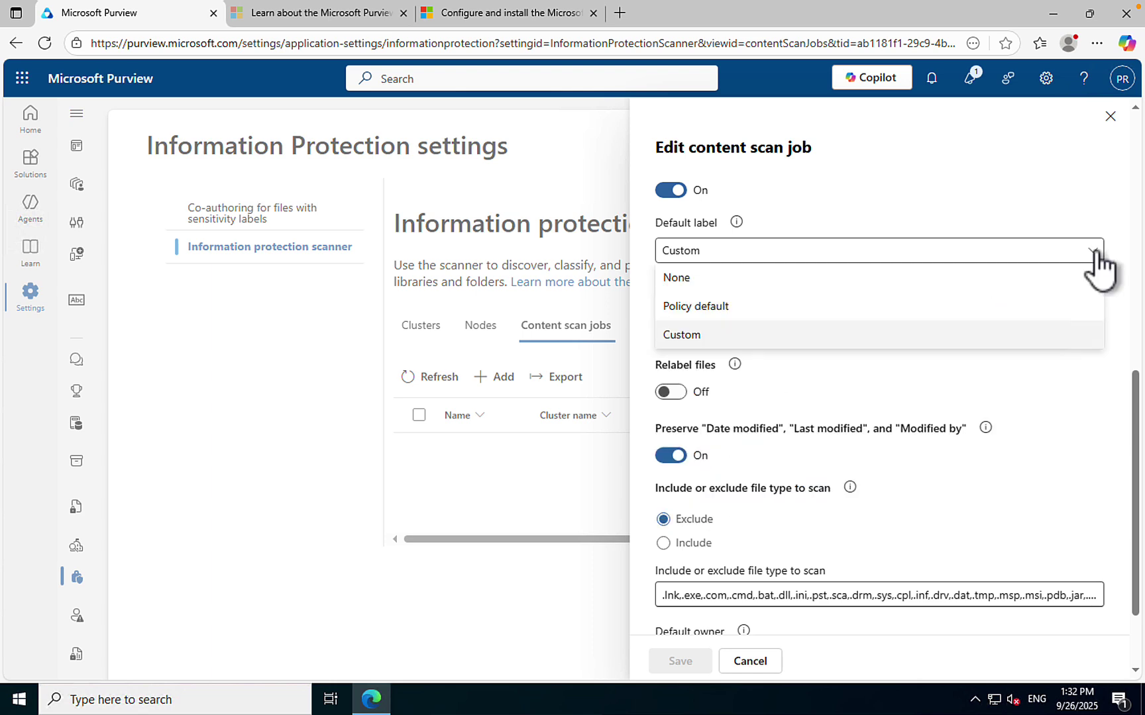
{"action": "left_click", "coordinate": [800, 312]}
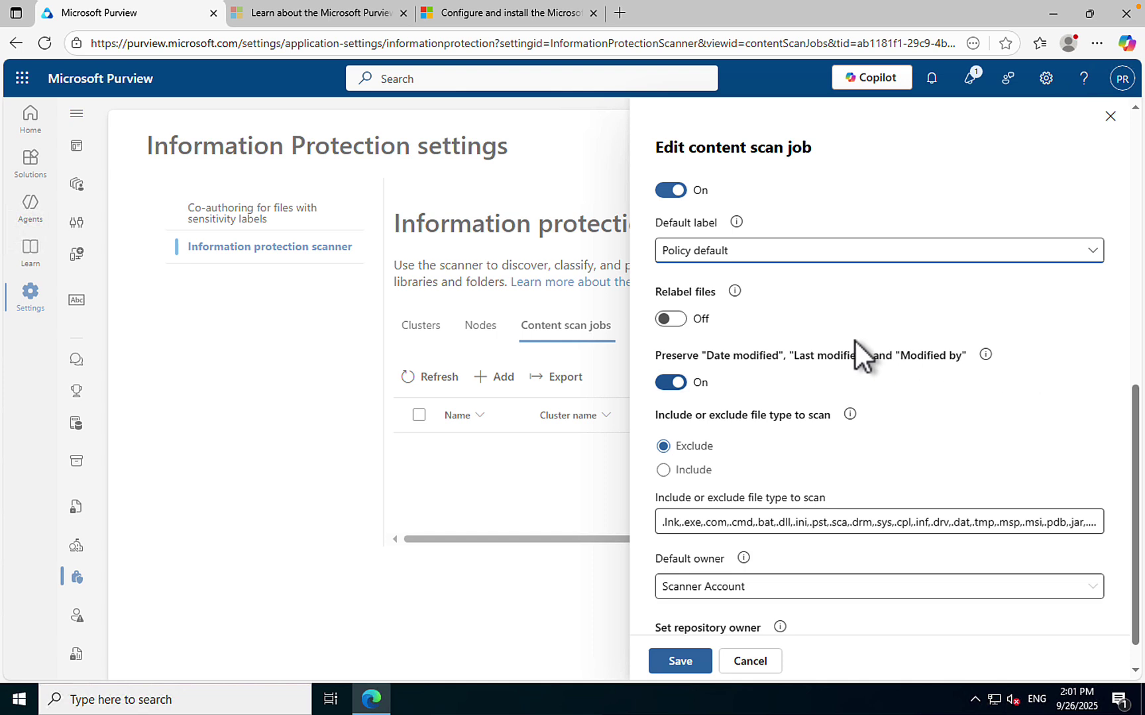
Turn on Relabel files for the content scan job.
{"action": "mouse_move", "coordinate": [736, 292]}
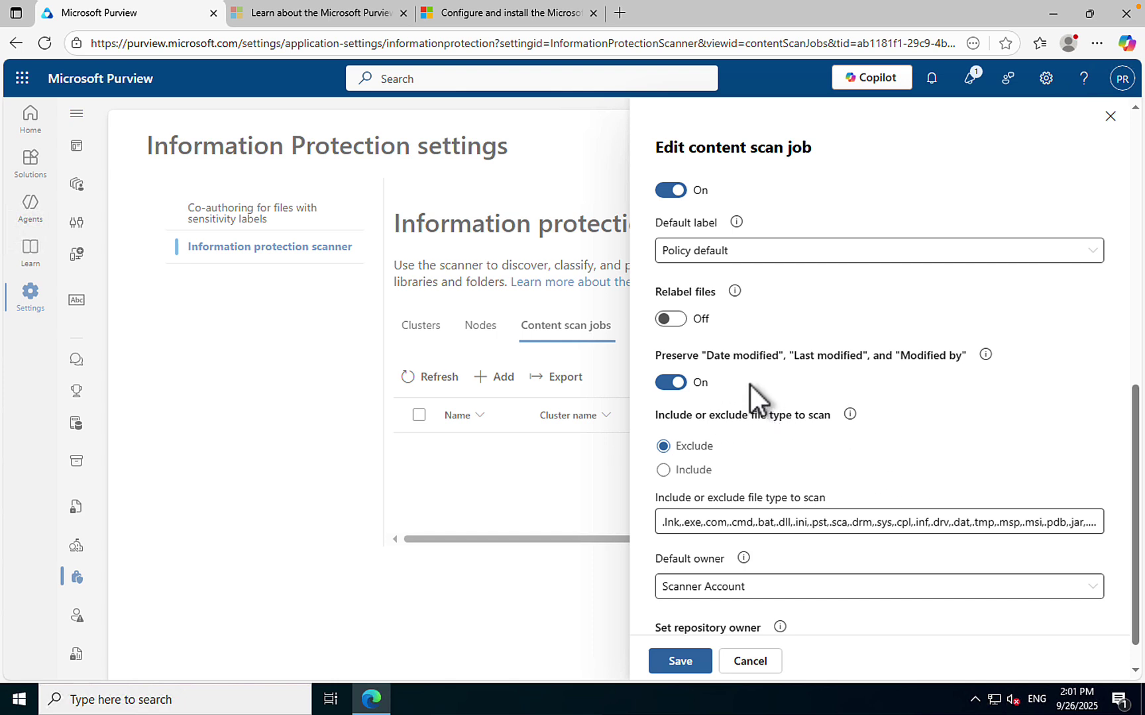
{"action": "left_click", "coordinate": [671, 319]}
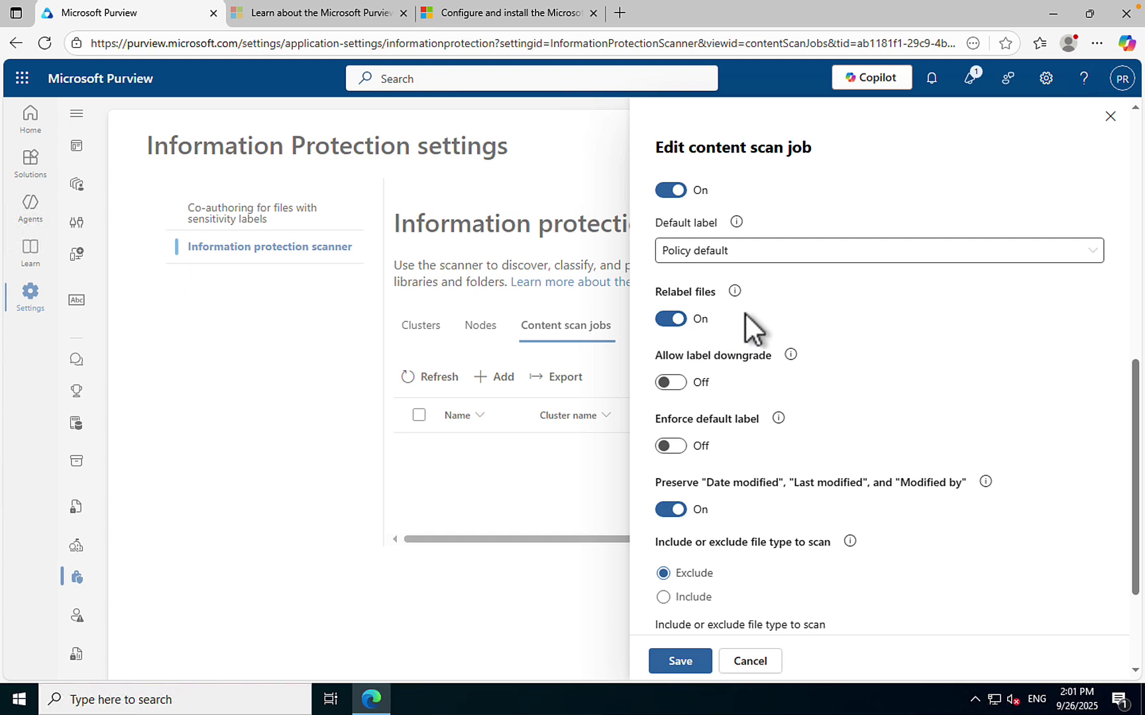
{"action": "left_click", "coordinate": [671, 320]}
{"action": "left_click", "coordinate": [671, 319]}
Examine the explanations for label downgrade, enforcing the default label, preserving modification details, and including or excluding file types.
{"action": "mouse_move", "coordinate": [790, 356]}
{"action": "mouse_move", "coordinate": [777, 418]}
{"action": "scroll", "coordinate": [1014, 540], "scroll_direction": "down", "scroll_amount": 2}
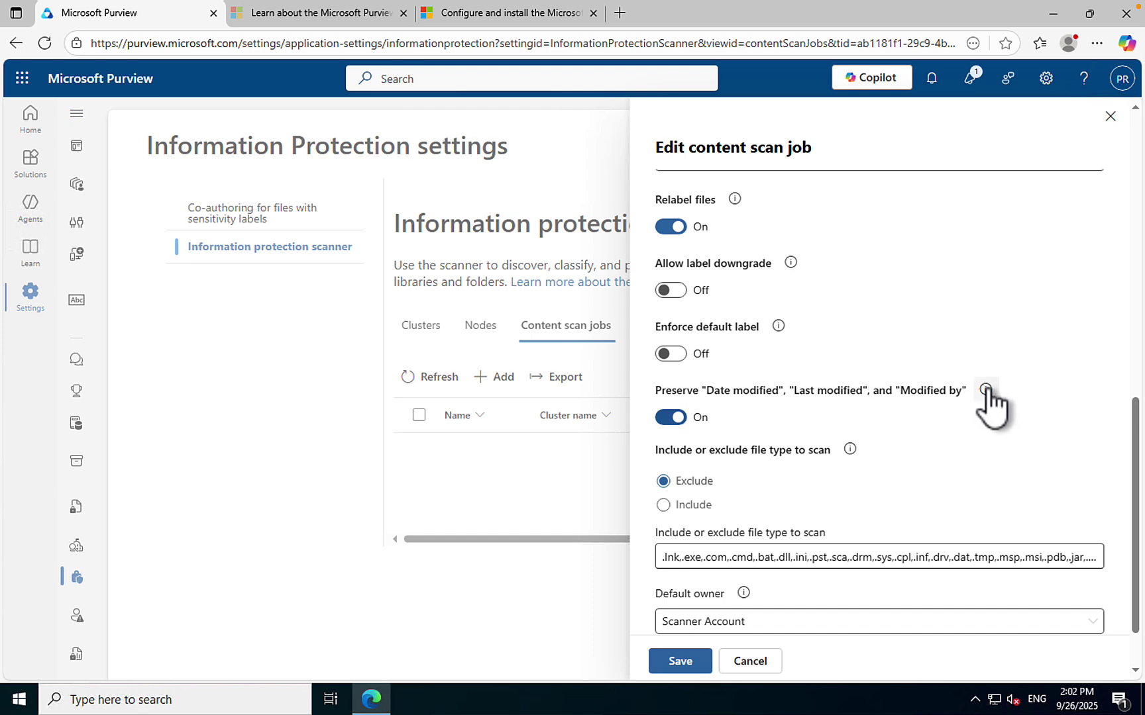
{"action": "mouse_move", "coordinate": [985, 390]}
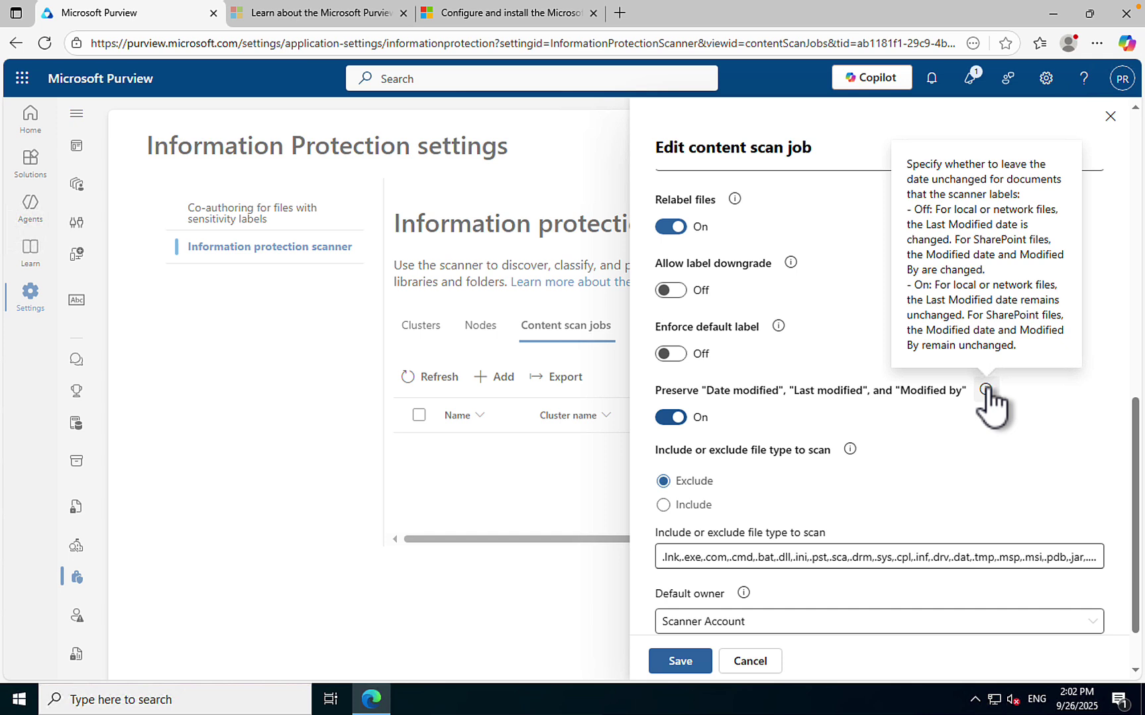
{"action": "scroll", "coordinate": [954, 473], "scroll_direction": "down", "scroll_amount": 1}
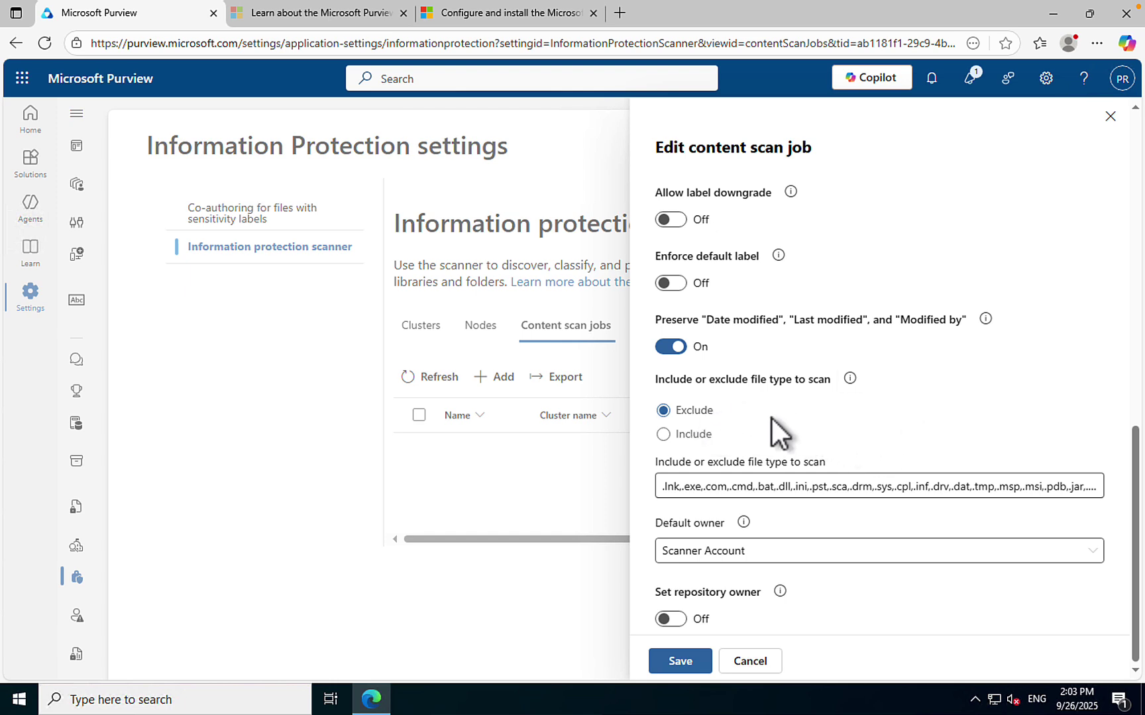
{"action": "mouse_move", "coordinate": [848, 383]}
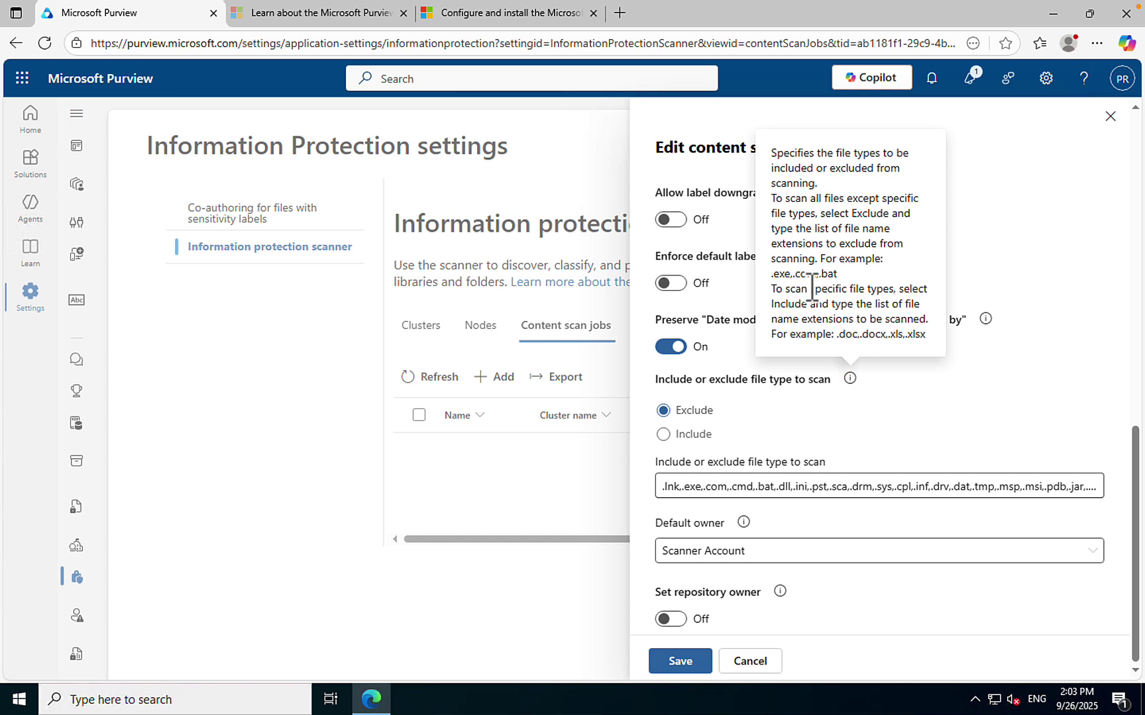
{"action": "left_click", "coordinate": [981, 405]}
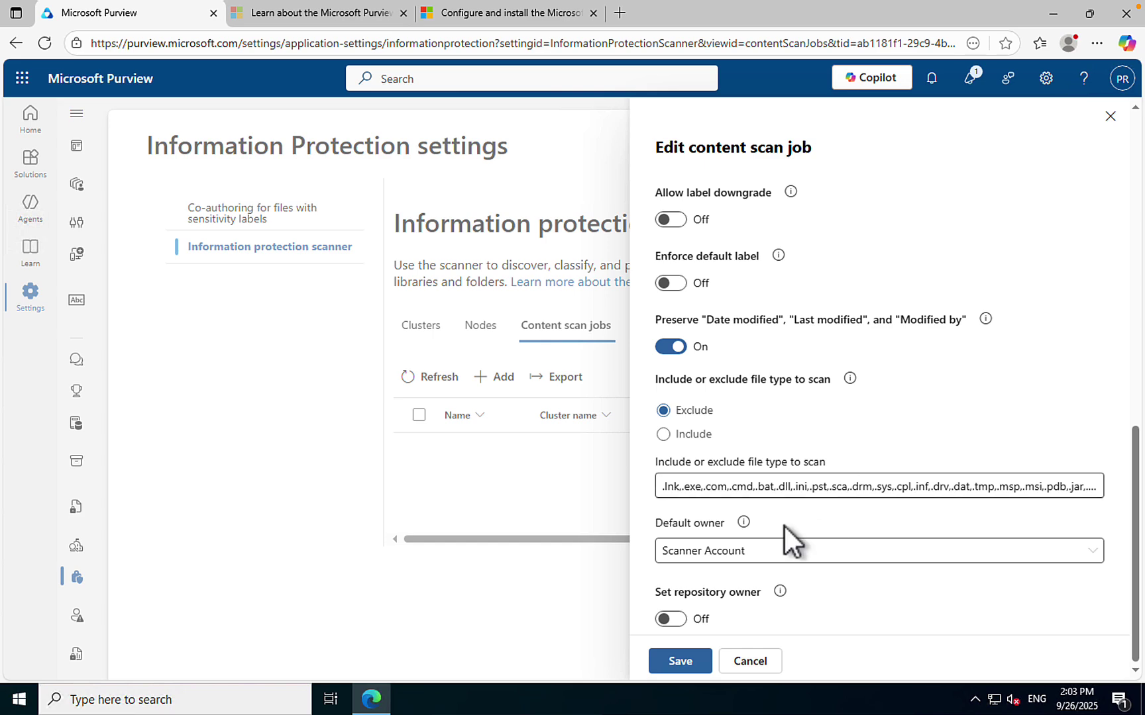
Review the Default owner explanation, try the Custom option, and return the default owner to Scanner Account.
{"action": "left_click", "coordinate": [743, 521]}
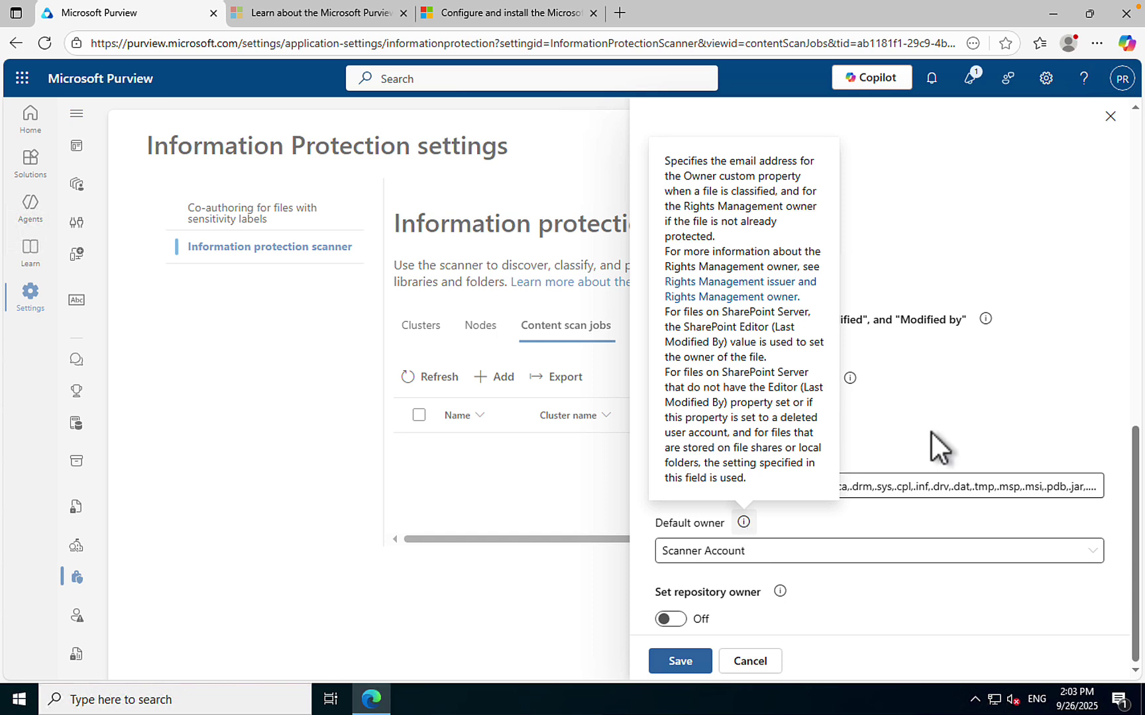
{"action": "left_click", "coordinate": [833, 563]}
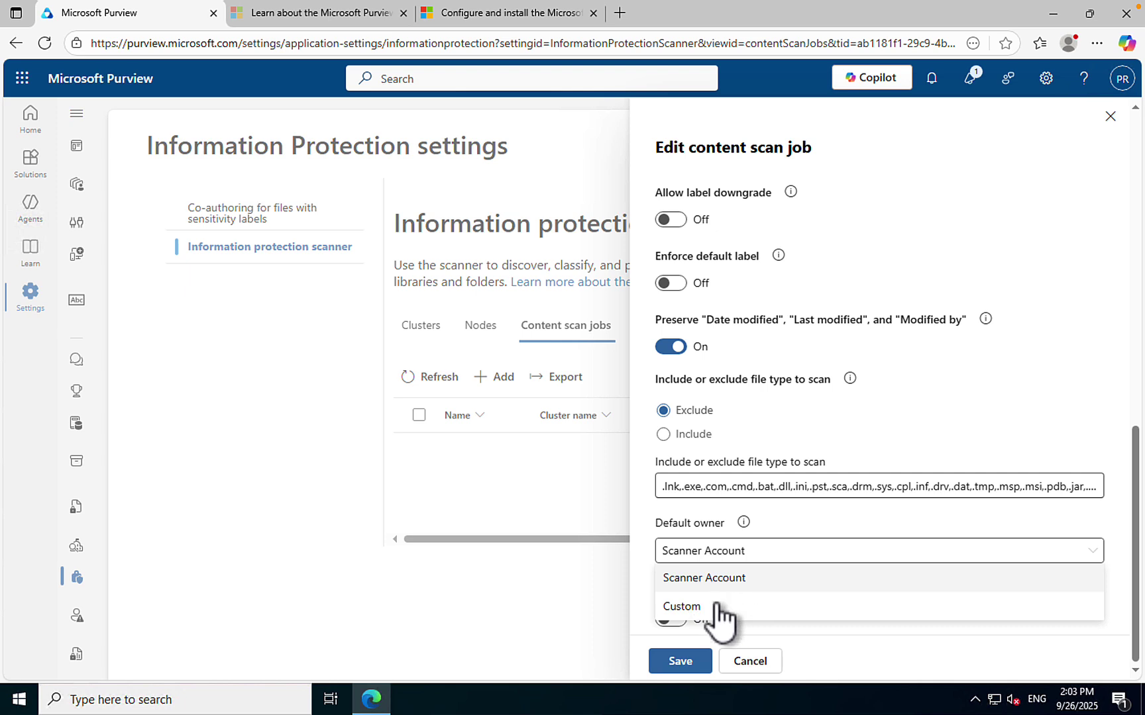
{"action": "left_click", "coordinate": [695, 608]}
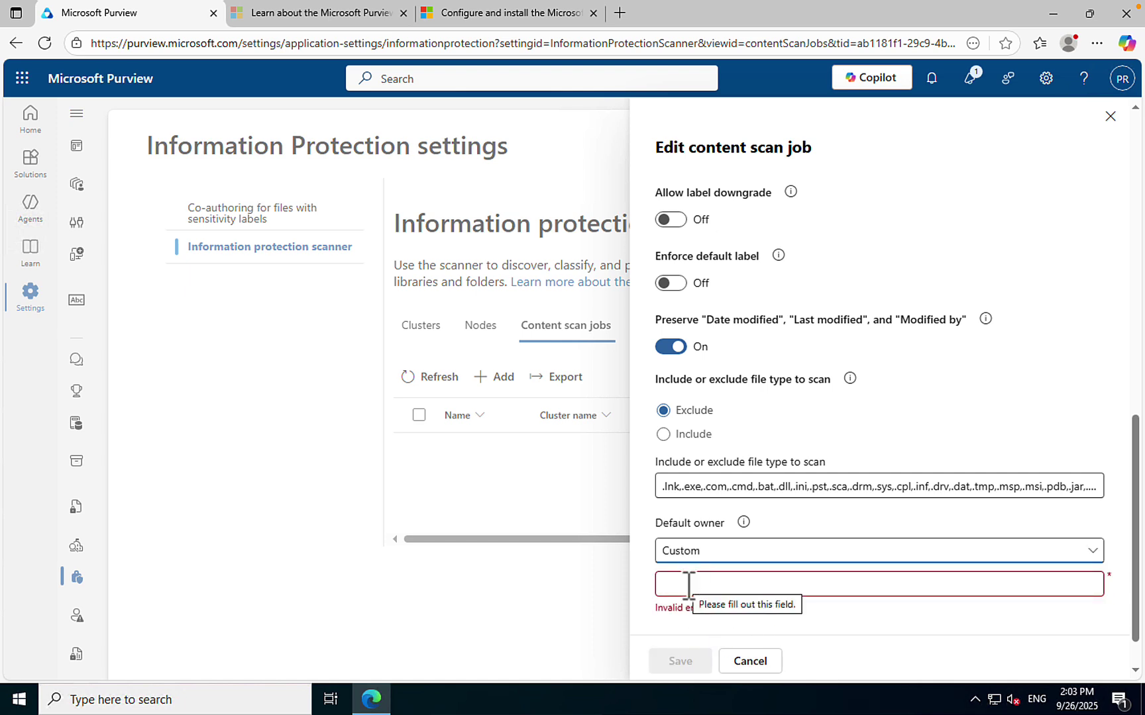
{"action": "left_click", "coordinate": [1028, 555]}
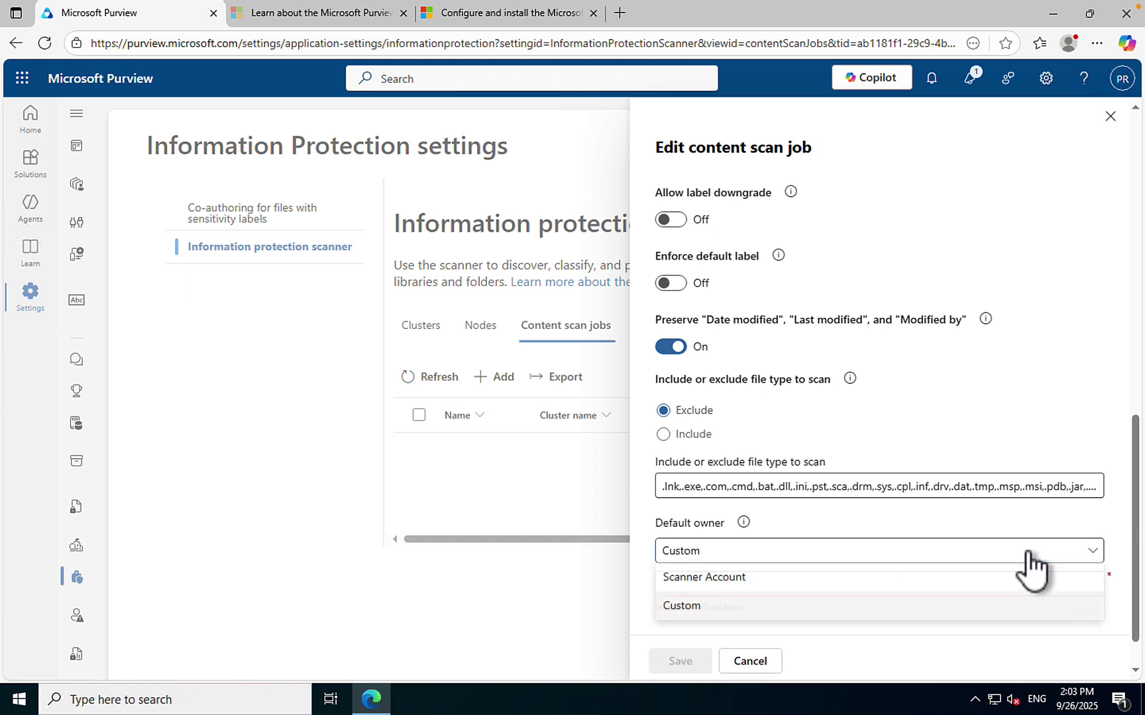
{"action": "left_click", "coordinate": [729, 577]}
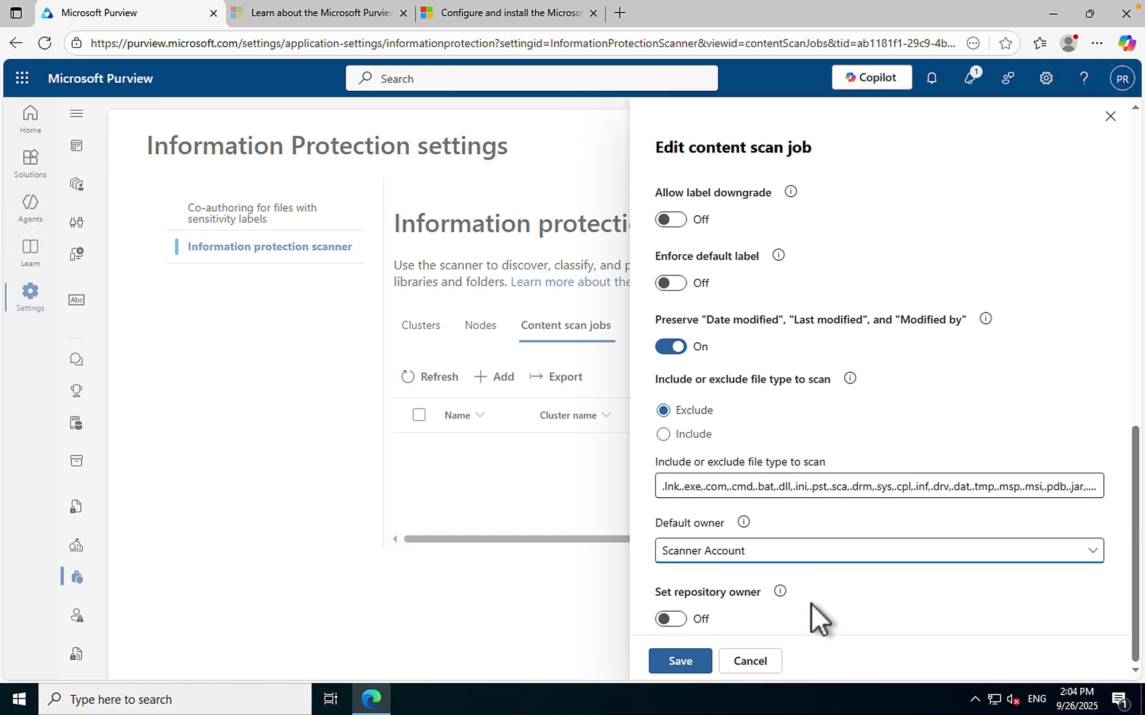
Review the Set repository owner explanation, try turning the setting on, and switch it back off.
{"action": "mouse_move", "coordinate": [779, 591]}
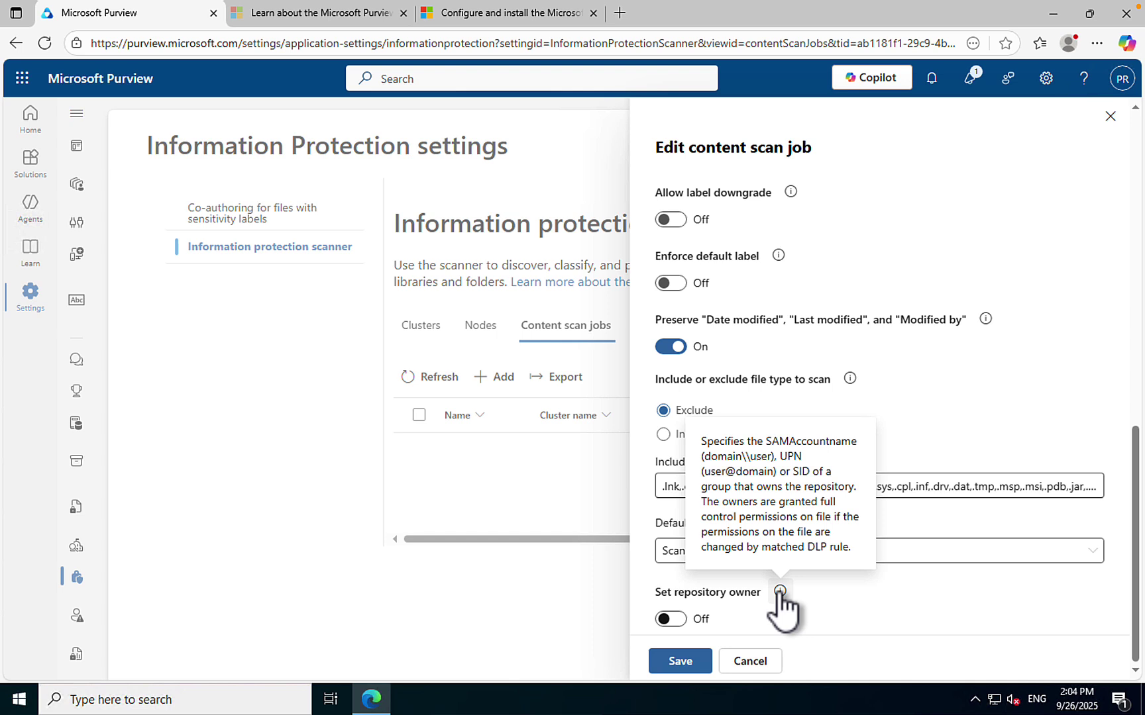
{"action": "left_click", "coordinate": [671, 619]}
{"action": "scroll", "coordinate": [924, 596], "scroll_direction": "down", "scroll_amount": 1}
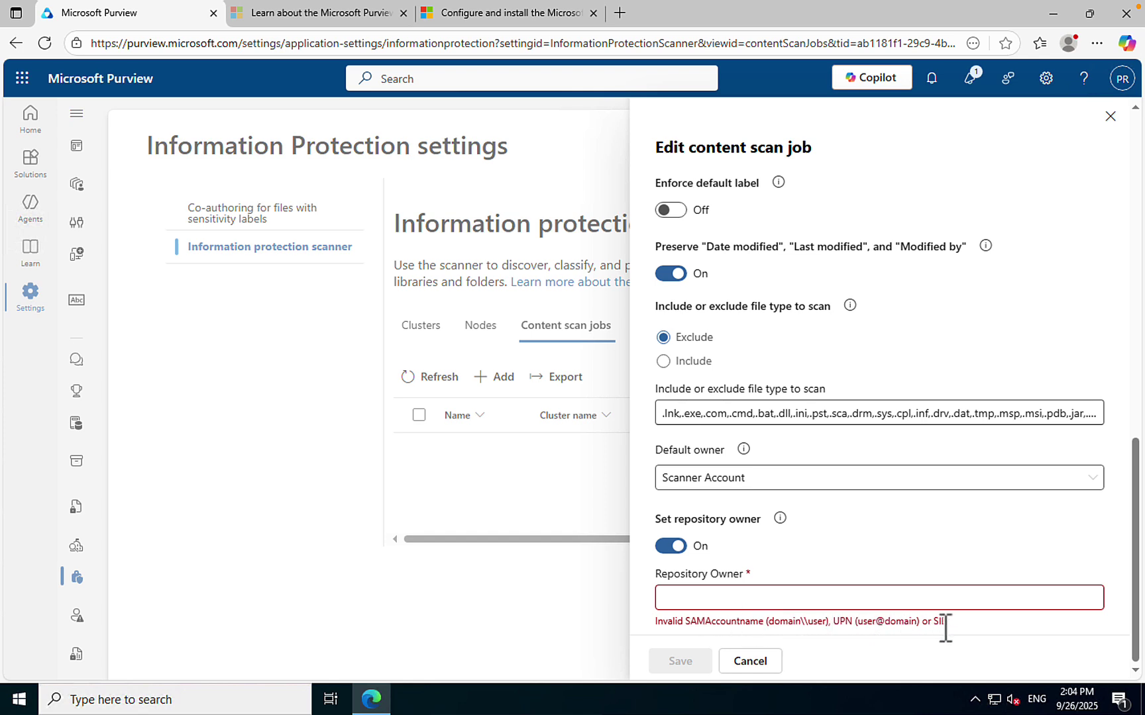
{"action": "left_click", "coordinate": [671, 547]}
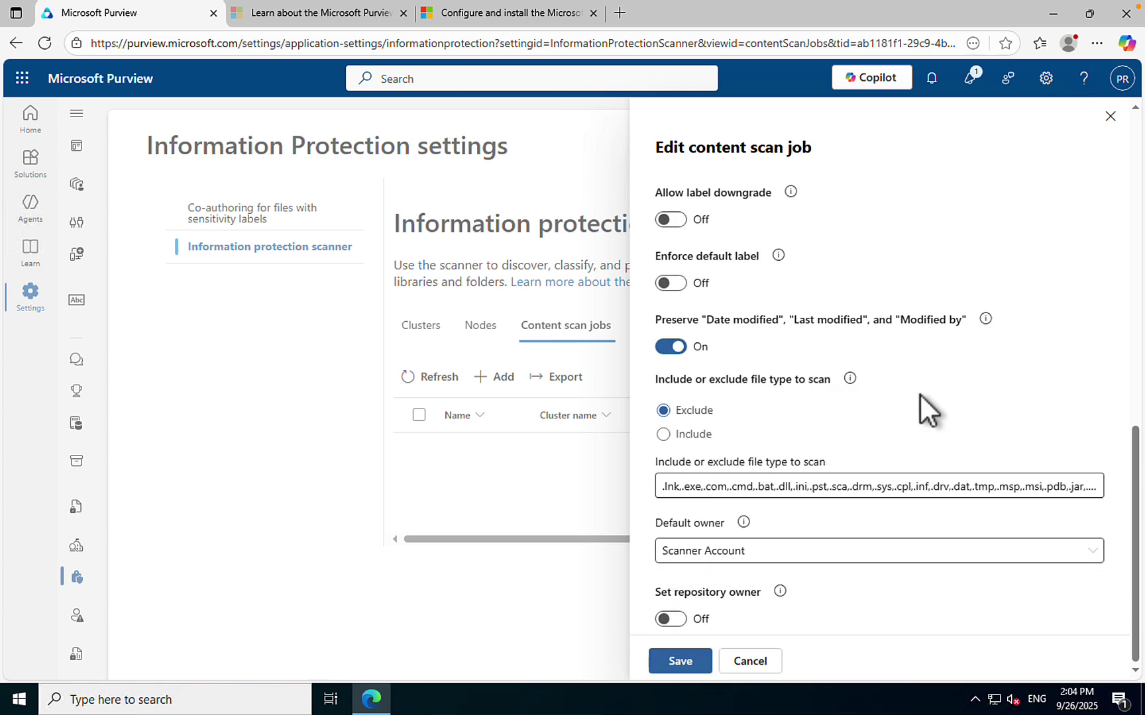
Save the London Server Share content scan job.
{"action": "scroll", "coordinate": [920, 394], "scroll_direction": "up", "scroll_amount": 2}
{"action": "scroll", "coordinate": [920, 394], "scroll_direction": "up", "scroll_amount": 5}
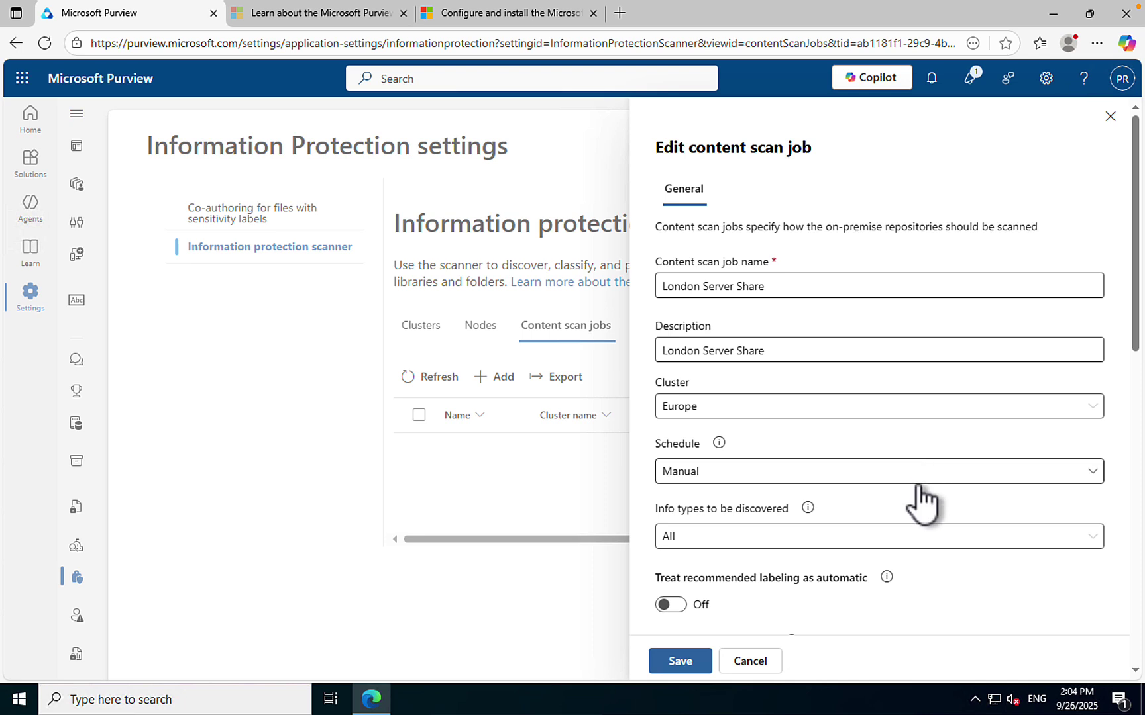
{"action": "left_click", "coordinate": [685, 664]}
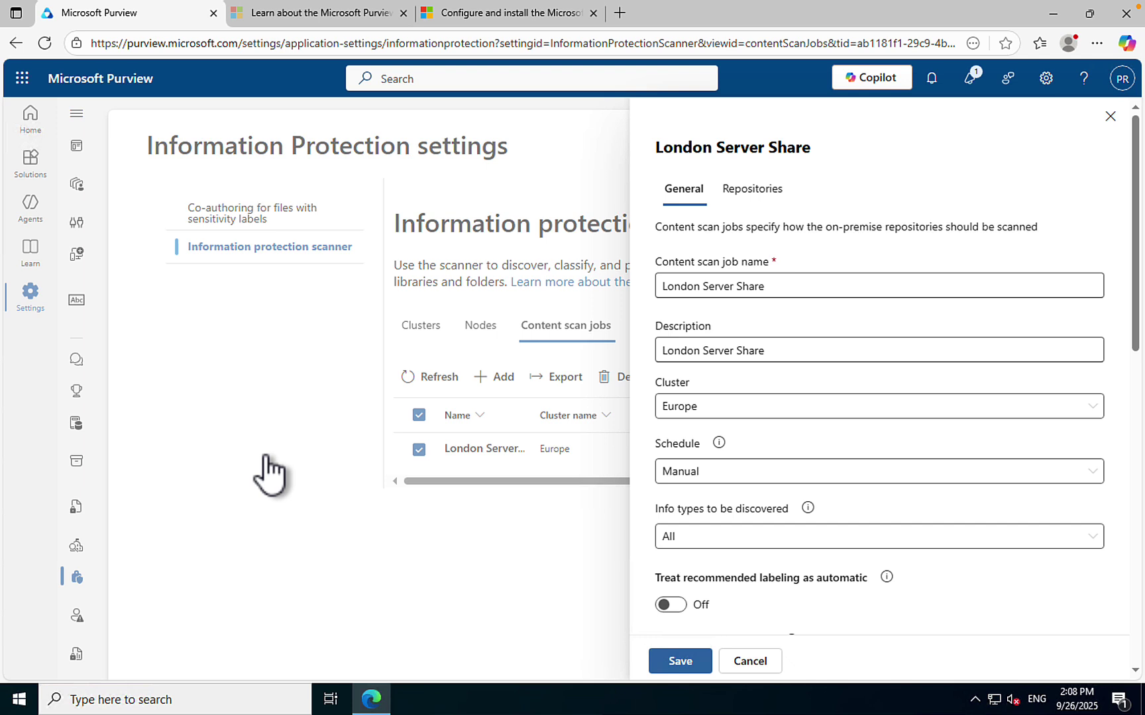
Start a new repository for the London Server Share job with the path \\WSERVER\LondonFileShare.
{"action": "left_click", "coordinate": [766, 195]}
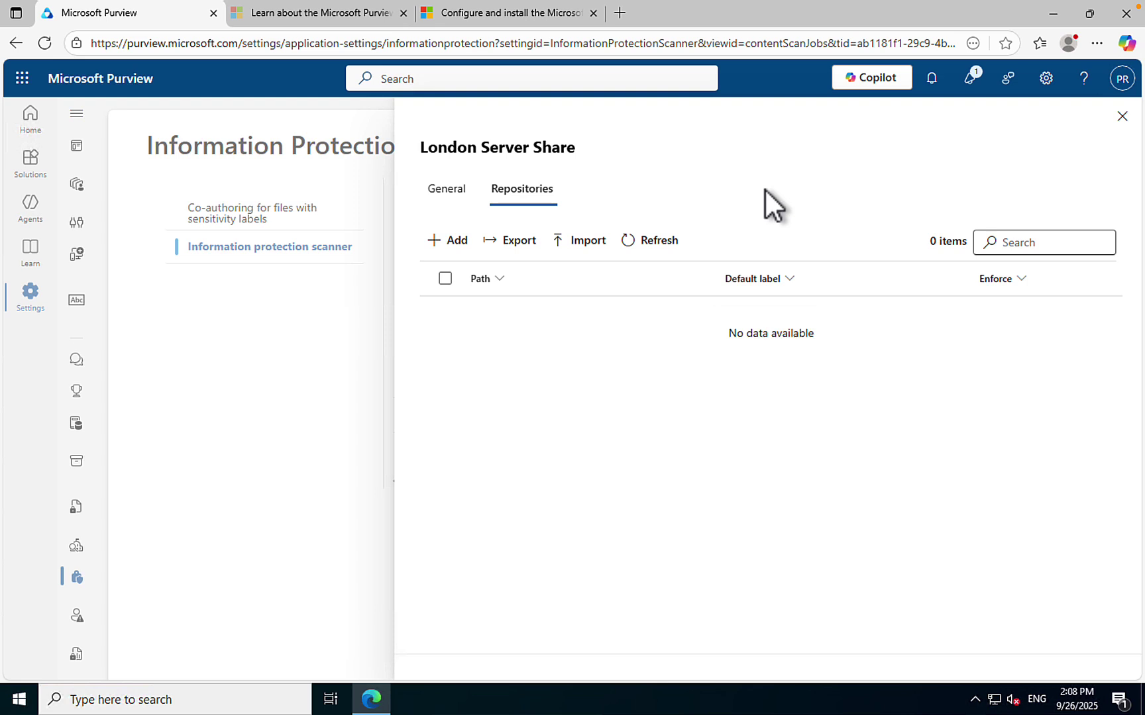
{"action": "left_click", "coordinate": [443, 246]}
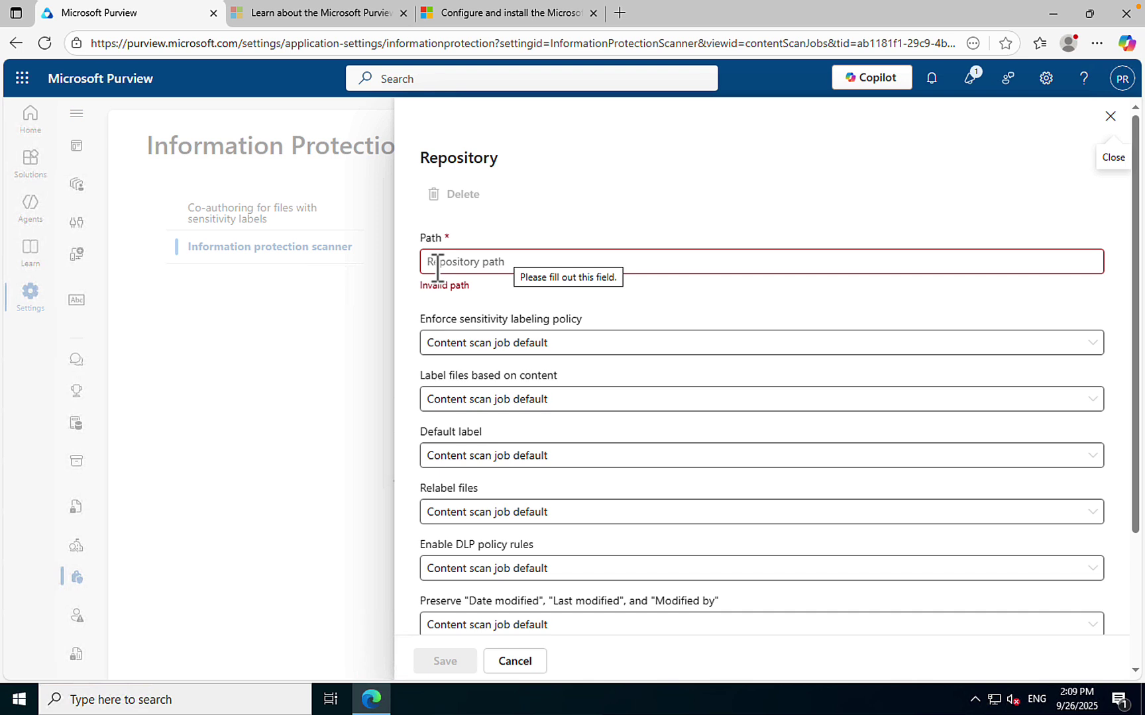
{"action": "right_click", "coordinate": [453, 270]}
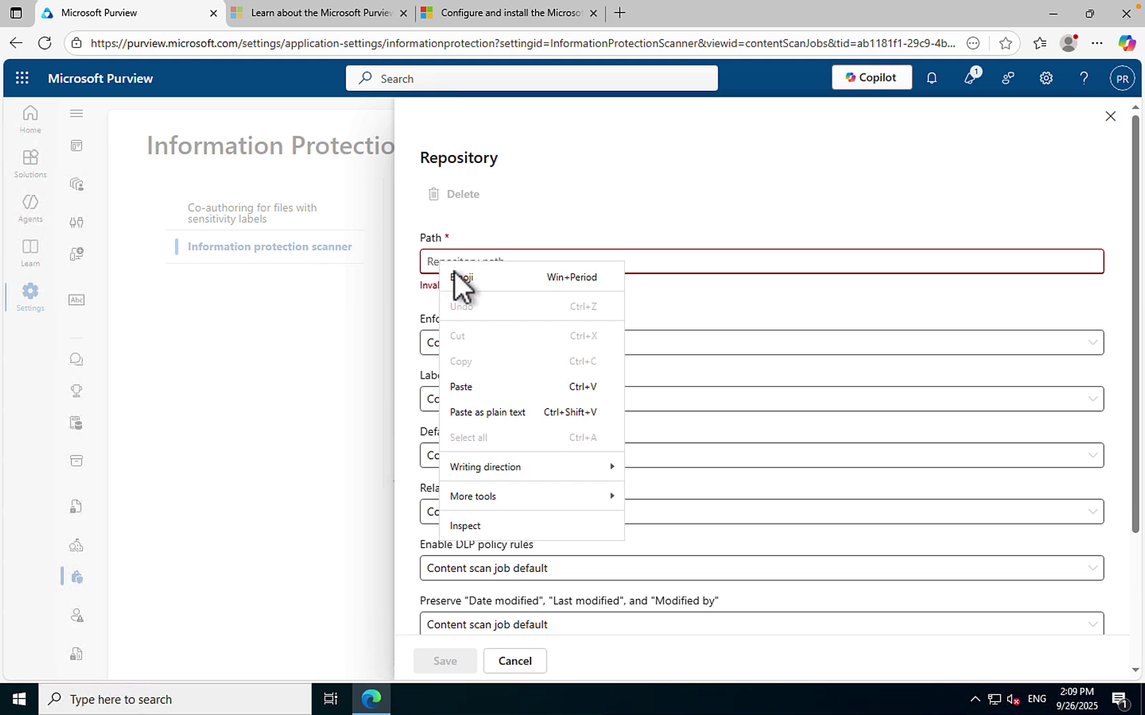
{"action": "left_click", "coordinate": [478, 388]}
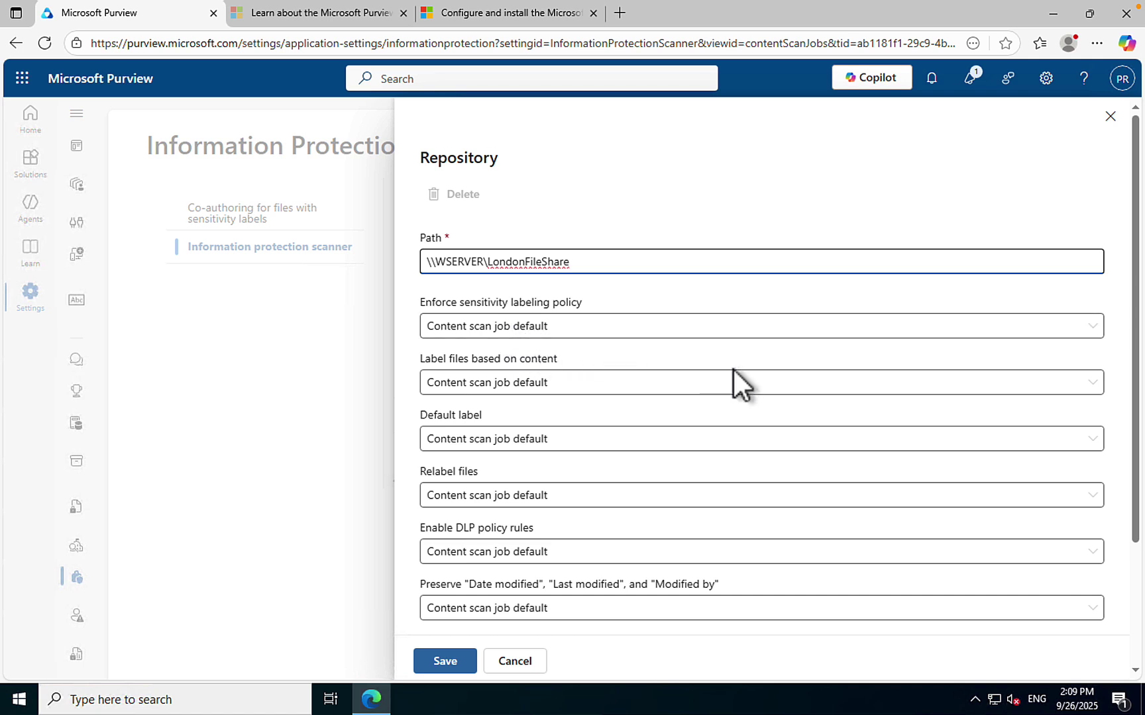
Examine the repository's override choices for labeling policy enforcement, content-based labeling, default label, relabeling, and DLP policy rules without changing them.
{"action": "scroll", "coordinate": [734, 369], "scroll_direction": "down", "scroll_amount": 3}
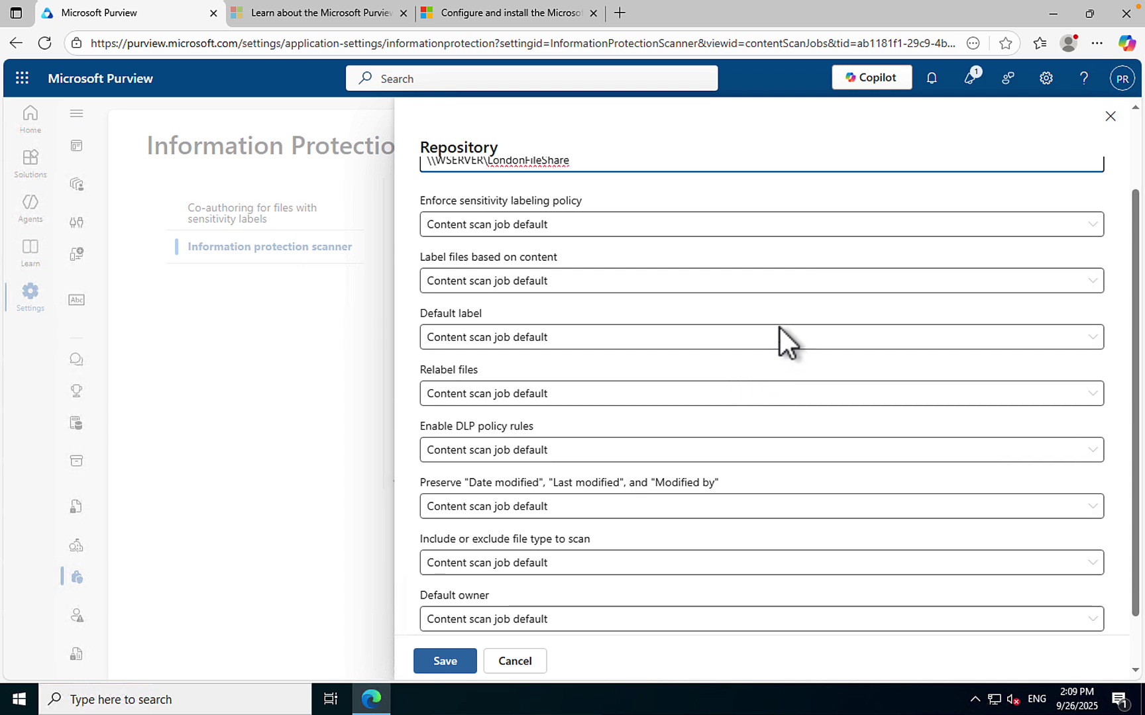
{"action": "scroll", "coordinate": [685, 327], "scroll_direction": "up", "scroll_amount": 1}
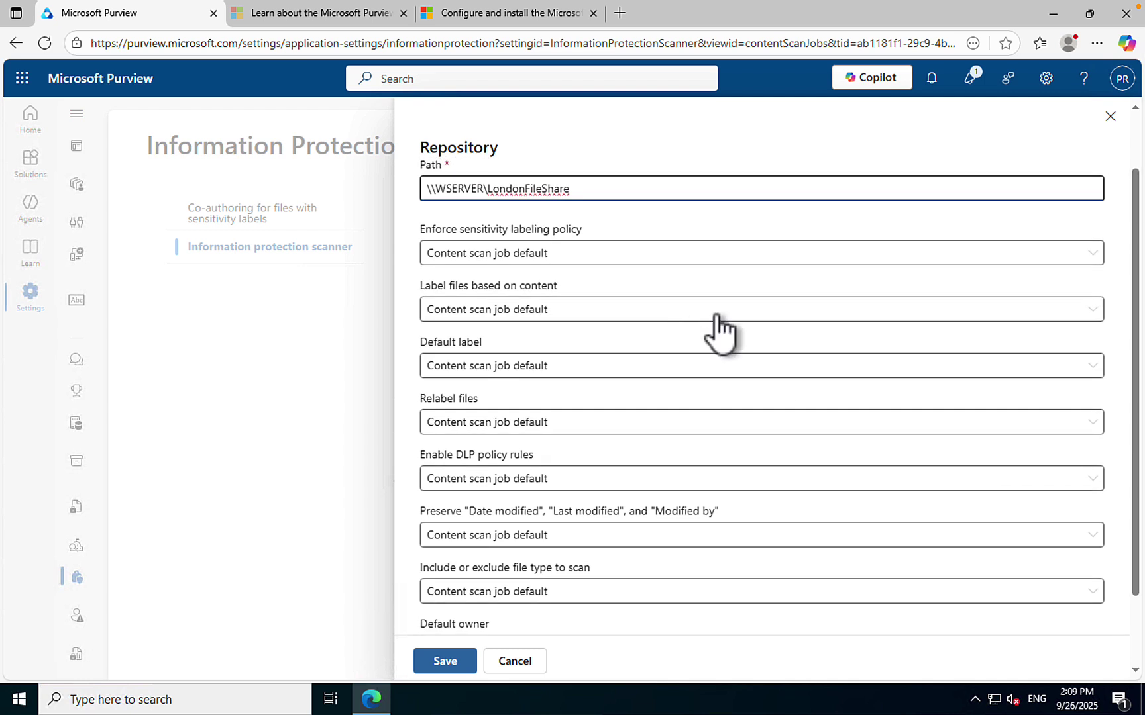
{"action": "left_click", "coordinate": [638, 268]}
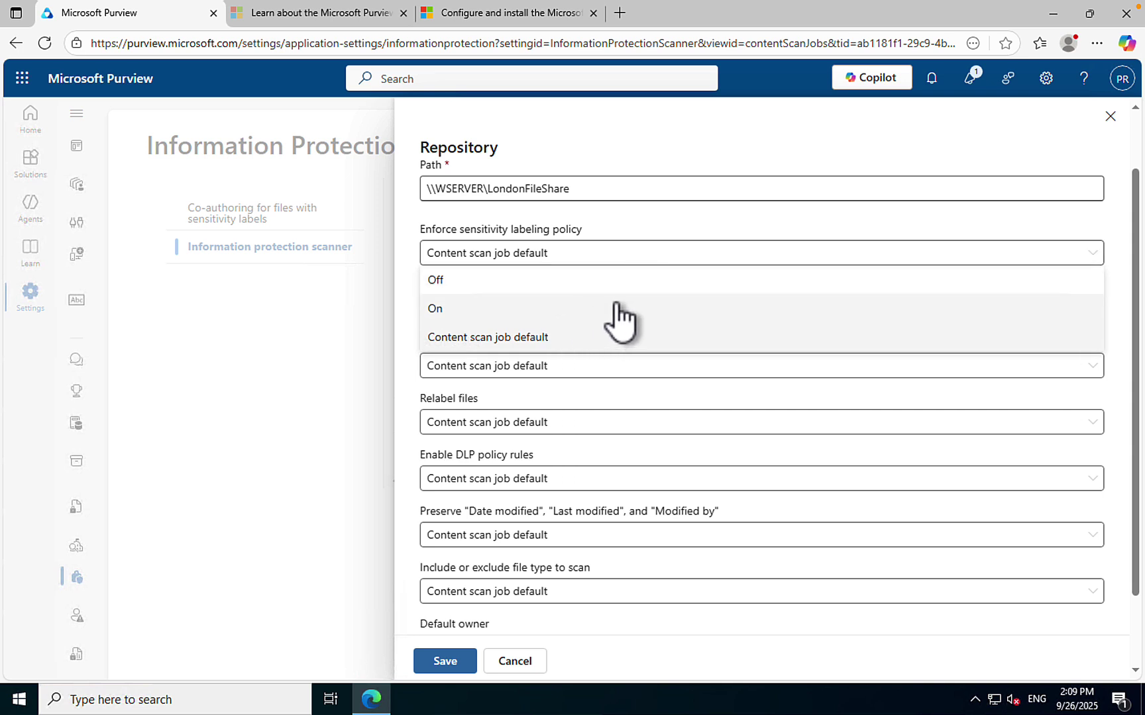
{"action": "left_click", "coordinate": [662, 264]}
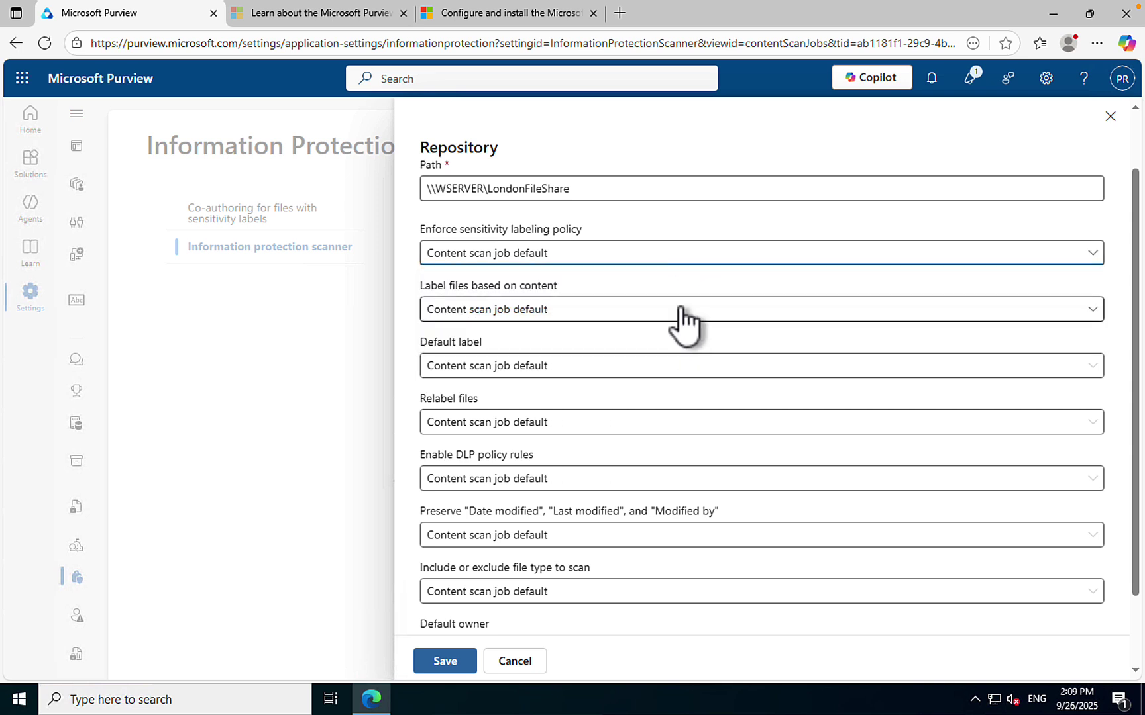
{"action": "left_click", "coordinate": [677, 314]}
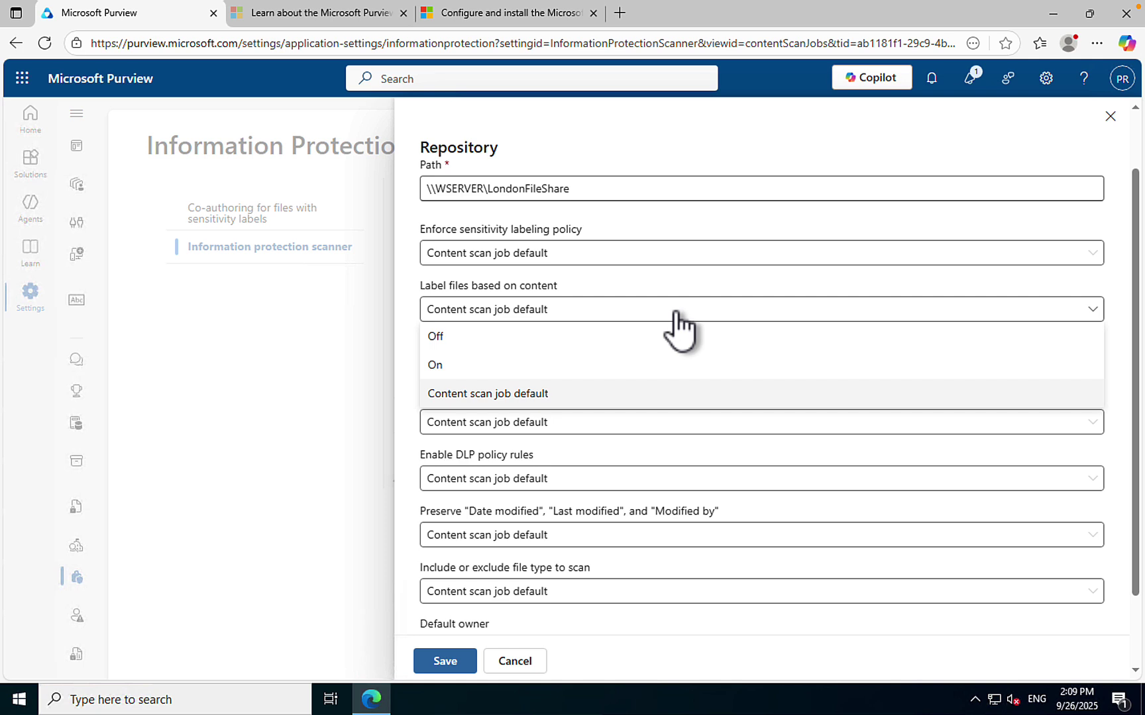
{"action": "left_click", "coordinate": [676, 311]}
{"action": "left_click", "coordinate": [637, 368]}
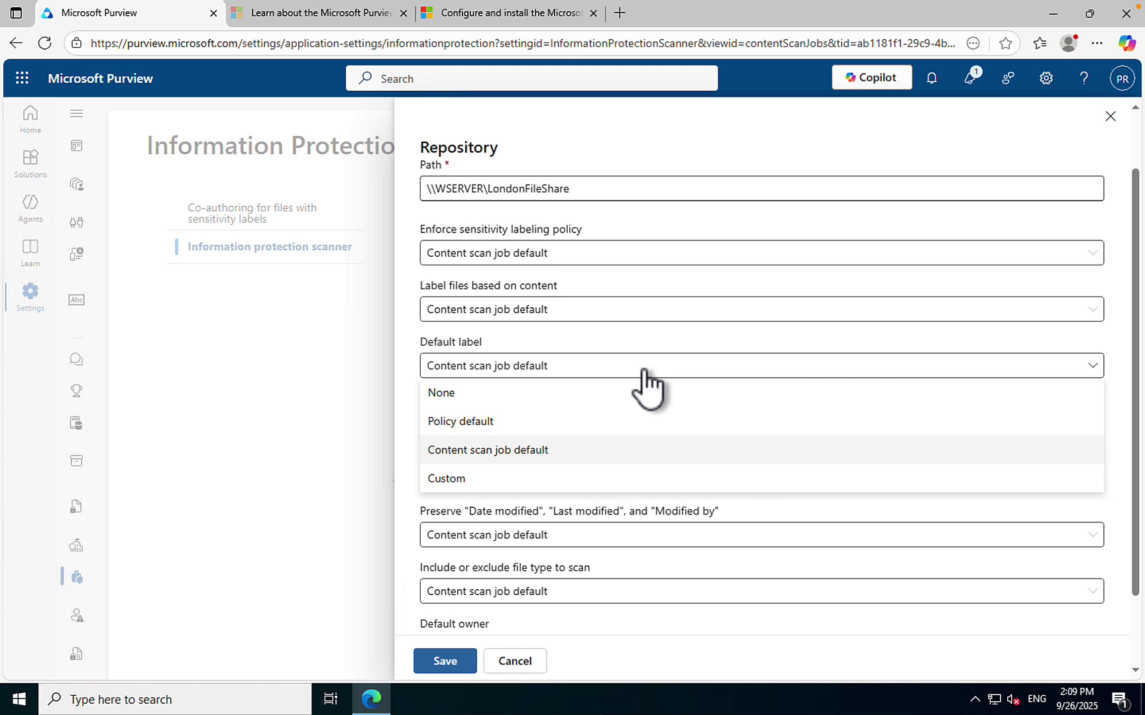
{"action": "left_click", "coordinate": [642, 370]}
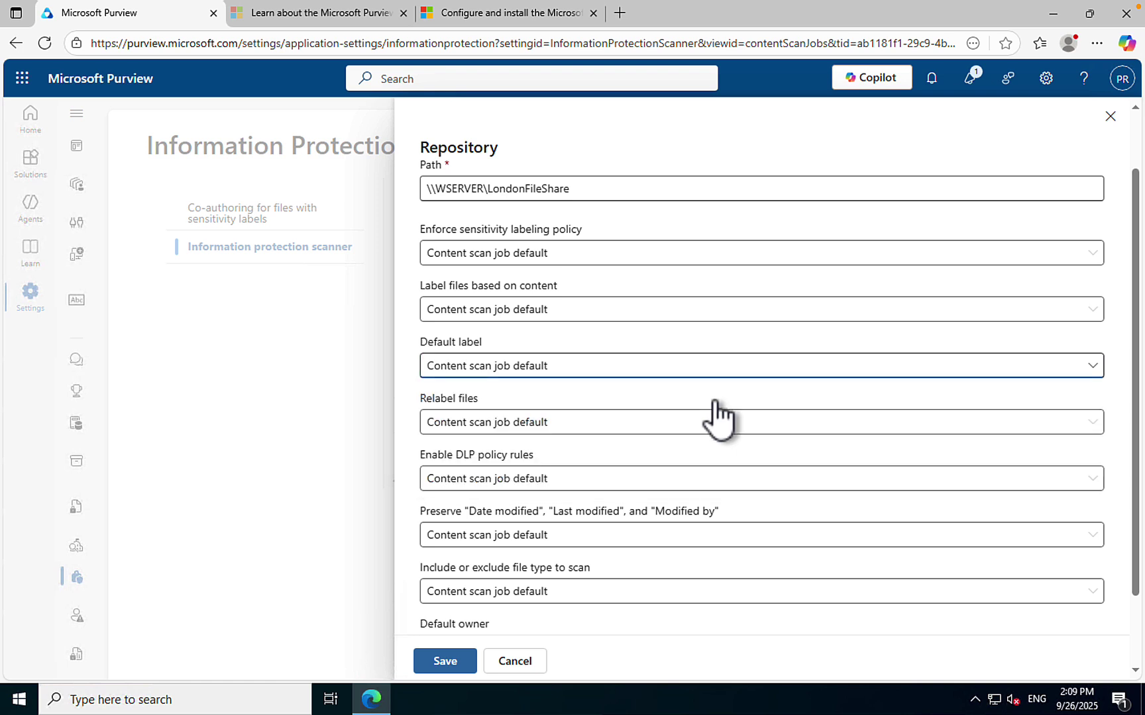
{"action": "left_click", "coordinate": [621, 424]}
{"action": "left_click", "coordinate": [620, 424]}
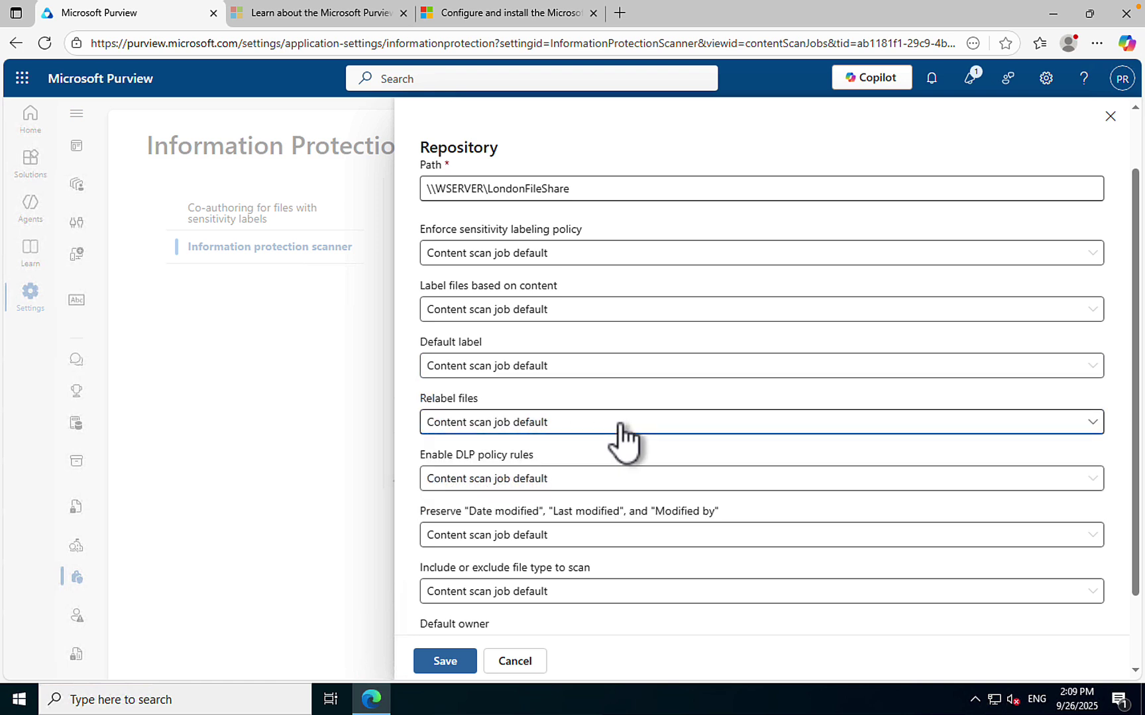
{"action": "left_click", "coordinate": [633, 479]}
{"action": "left_click", "coordinate": [631, 480]}
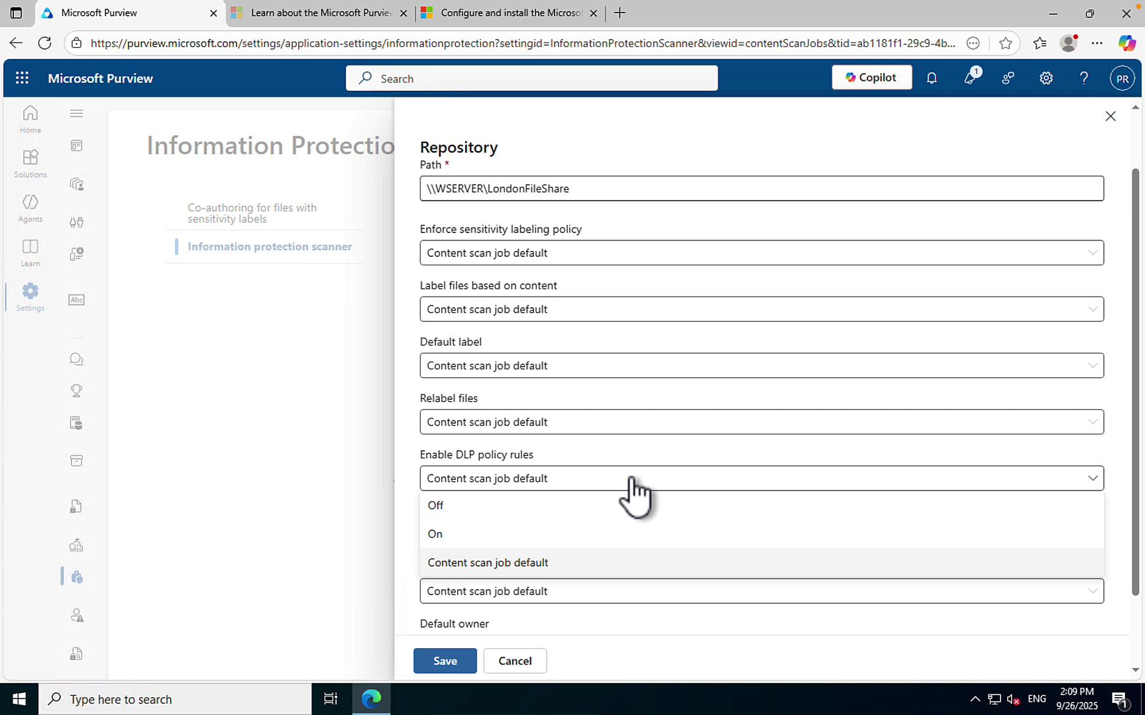
{"action": "left_click", "coordinate": [632, 480]}
{"action": "scroll", "coordinate": [632, 479], "scroll_direction": "down", "scroll_amount": 2}
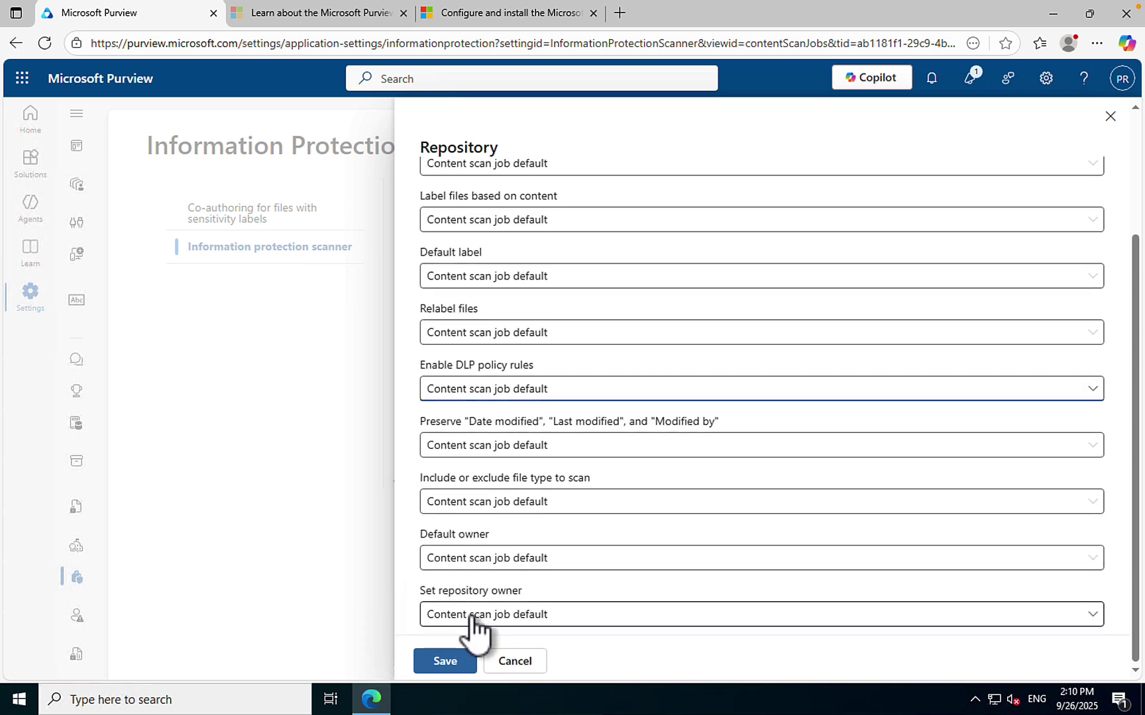
Save the new repository and the London Server Share content scan job's general settings.
{"action": "left_click", "coordinate": [445, 662]}
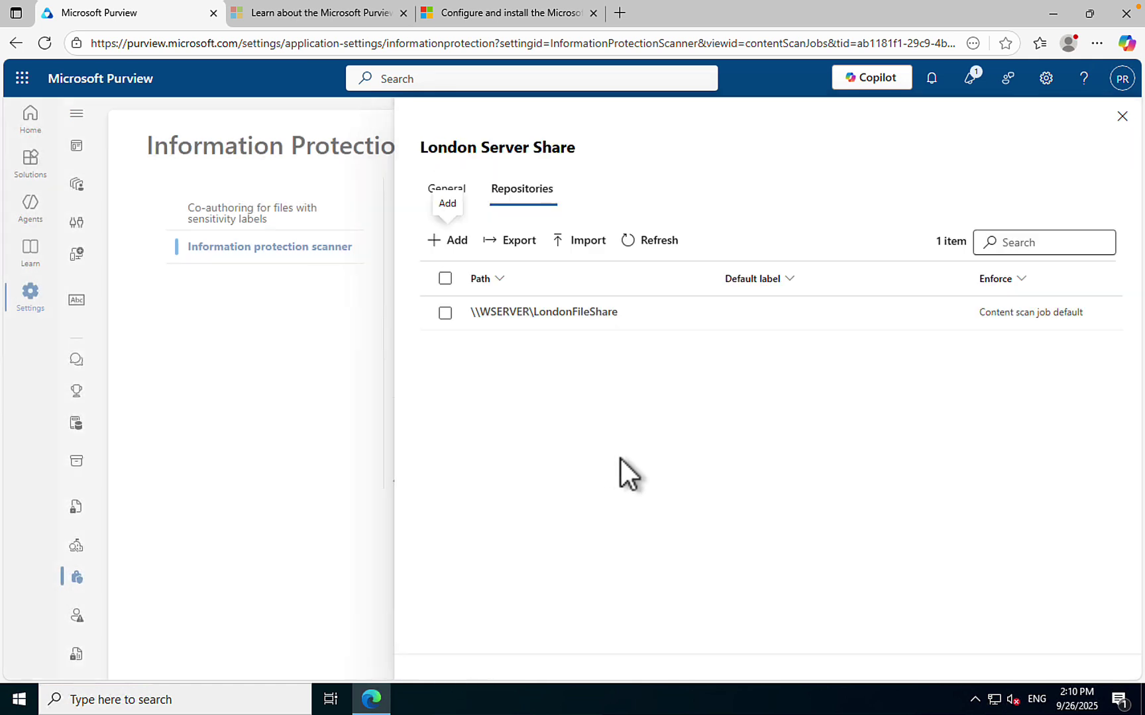
{"action": "left_click", "coordinate": [447, 190]}
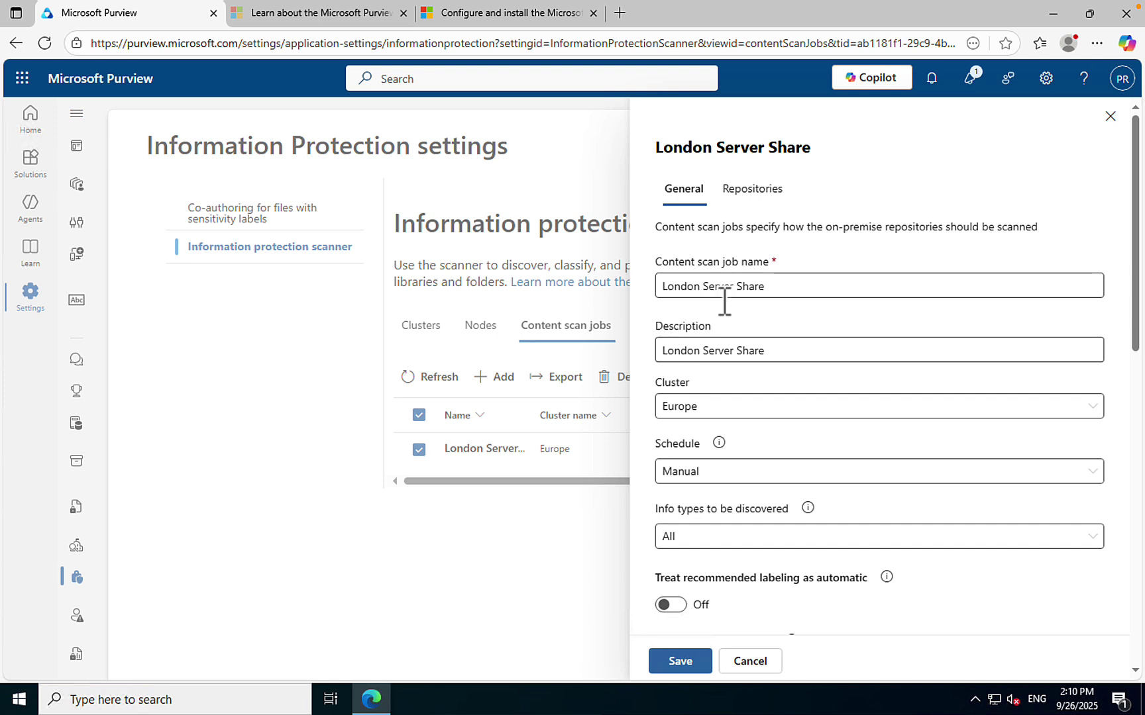
{"action": "left_click", "coordinate": [680, 661]}
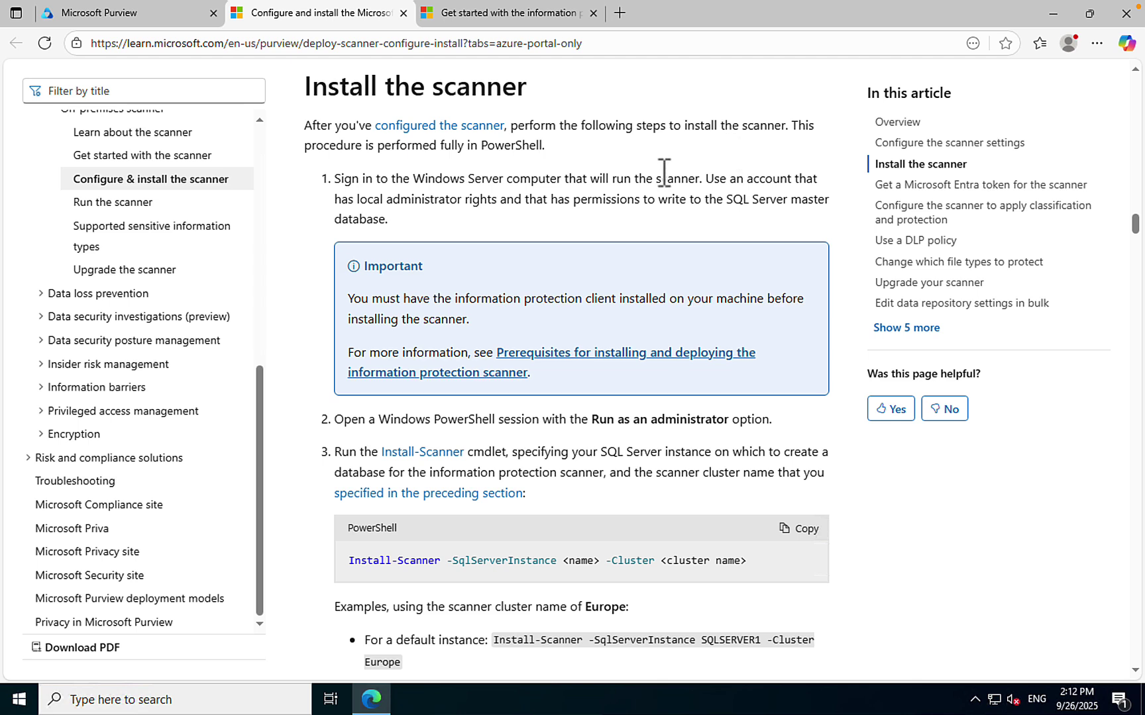
Switch to the scanner prerequisites article and review the Windows Server requirements, including hardware, operating system, network connectivity and NFS shares.
{"action": "left_click", "coordinate": [477, 16]}
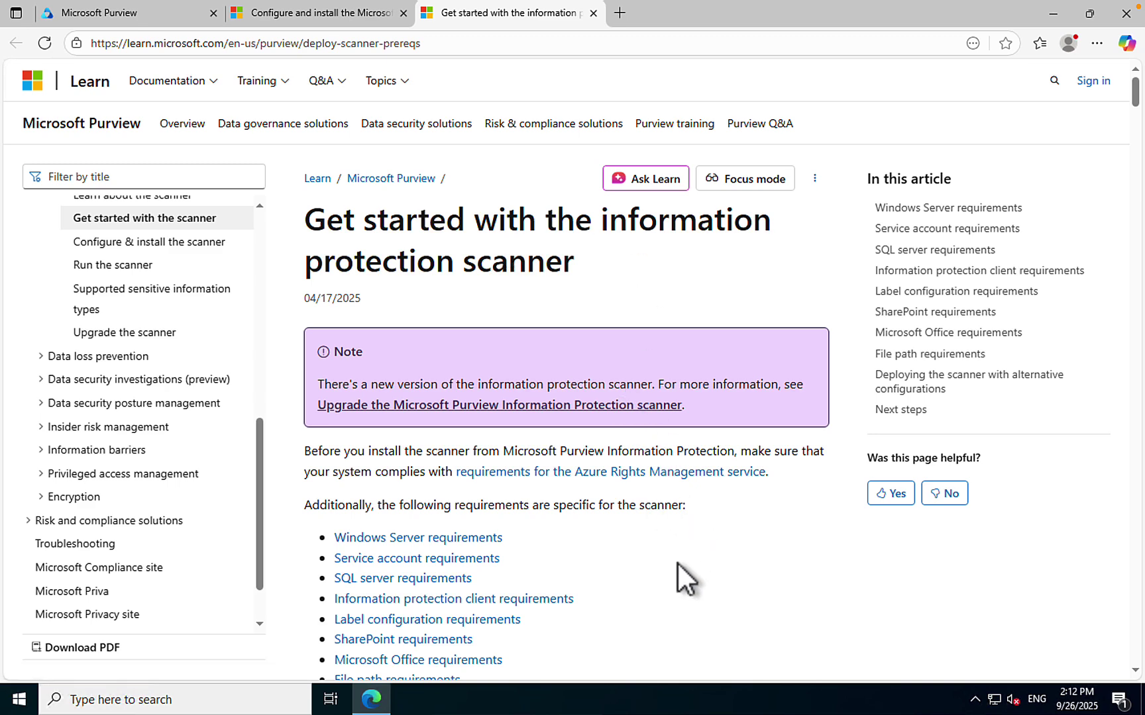
{"action": "scroll", "coordinate": [678, 563], "scroll_direction": "down", "scroll_amount": 3}
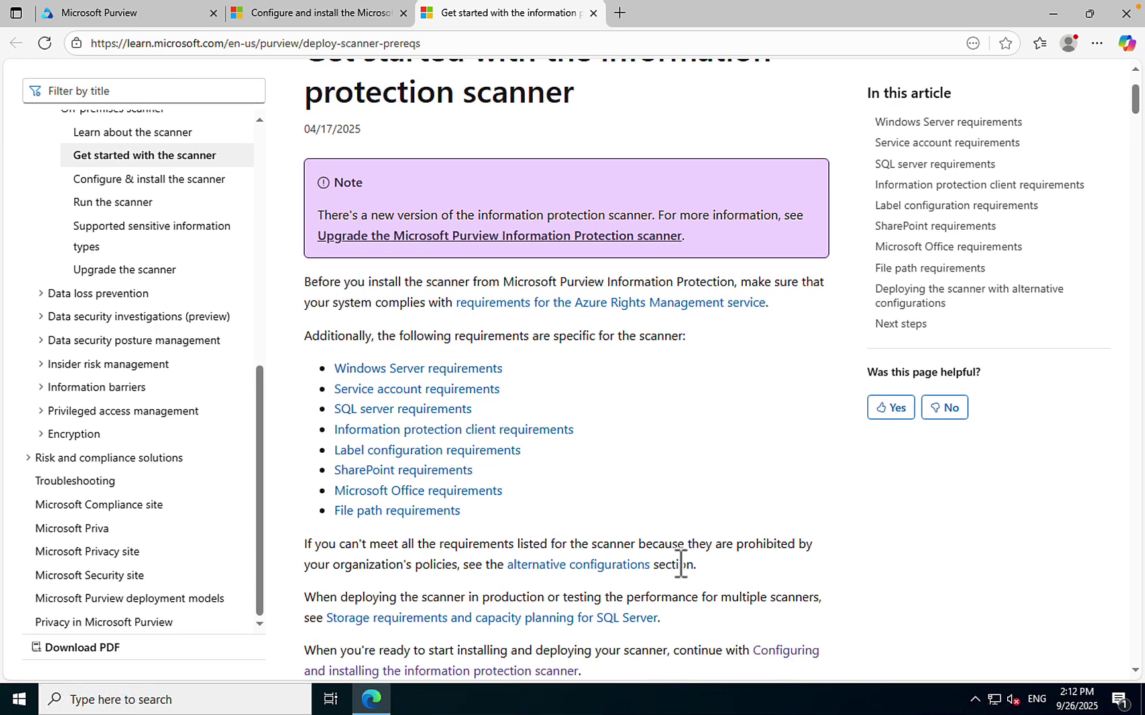
{"action": "scroll", "coordinate": [680, 563], "scroll_direction": "down", "scroll_amount": 2}
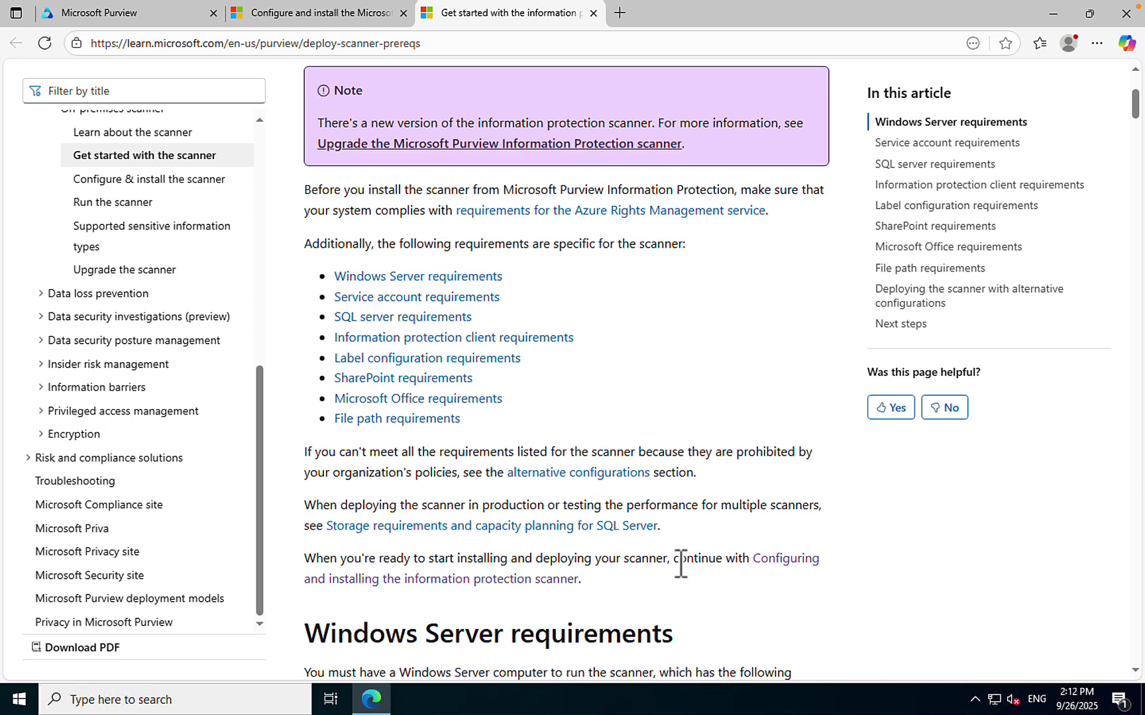
{"action": "scroll", "coordinate": [697, 439], "scroll_direction": "down", "scroll_amount": 1}
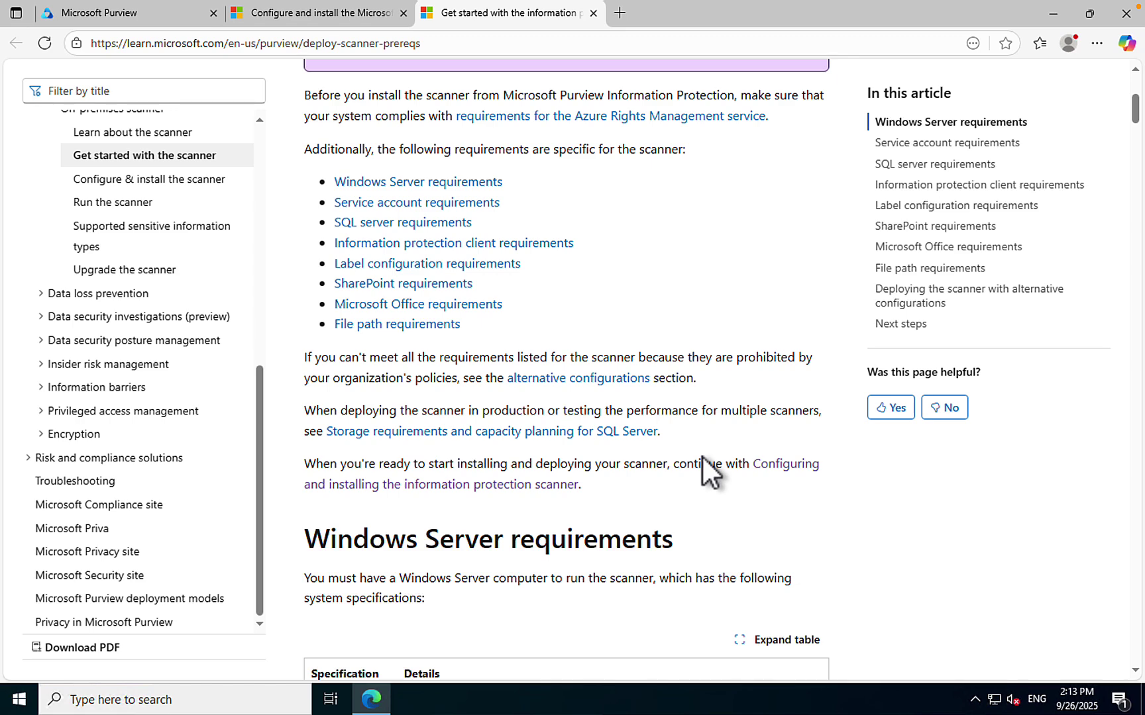
{"action": "scroll", "coordinate": [700, 455], "scroll_direction": "down", "scroll_amount": 5}
{"action": "scroll", "coordinate": [701, 455], "scroll_direction": "down", "scroll_amount": 4}
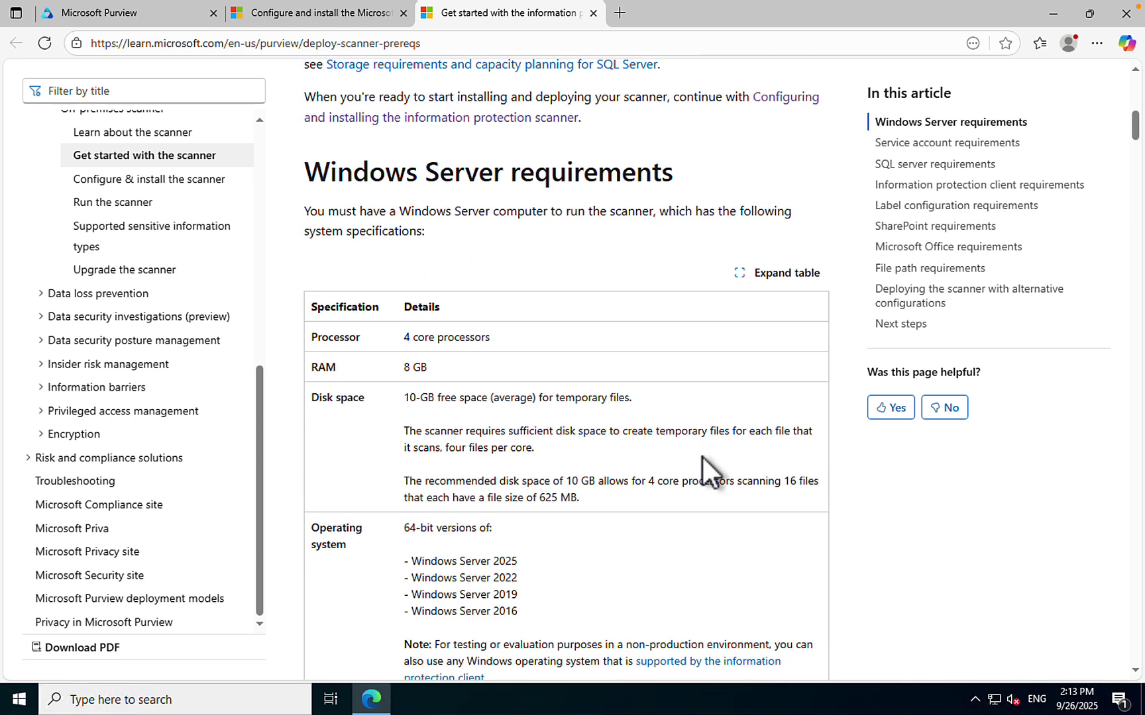
{"action": "scroll", "coordinate": [701, 455], "scroll_direction": "up", "scroll_amount": 1}
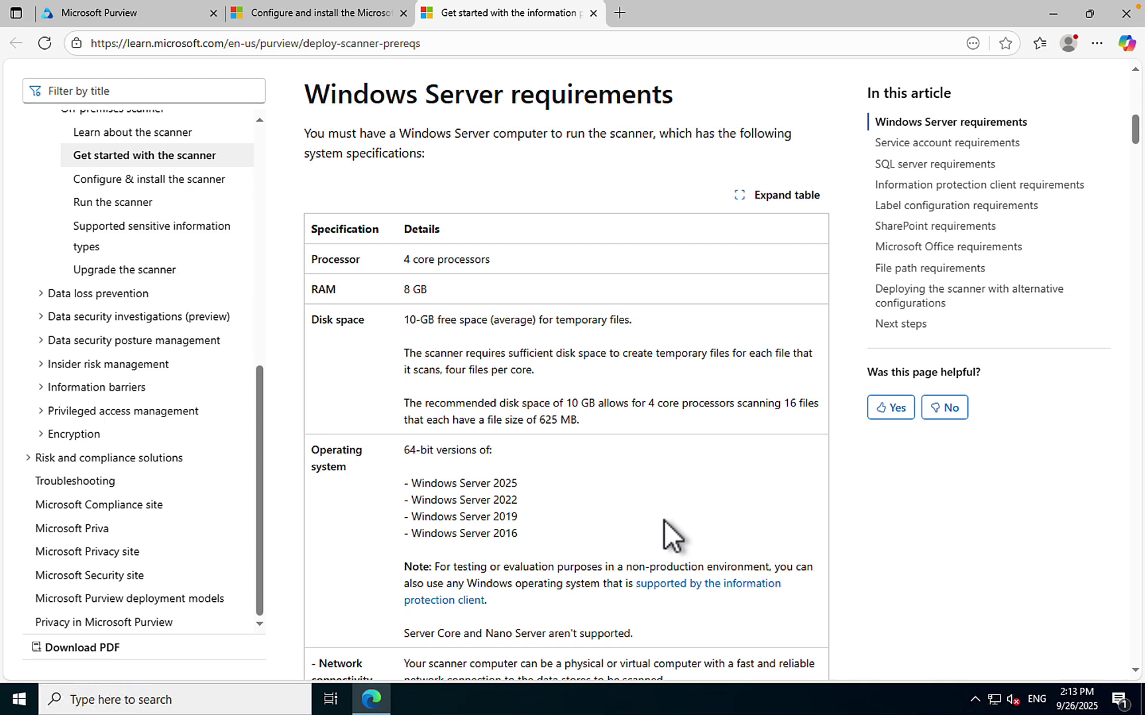
{"action": "scroll", "coordinate": [663, 523], "scroll_direction": "down", "scroll_amount": 2}
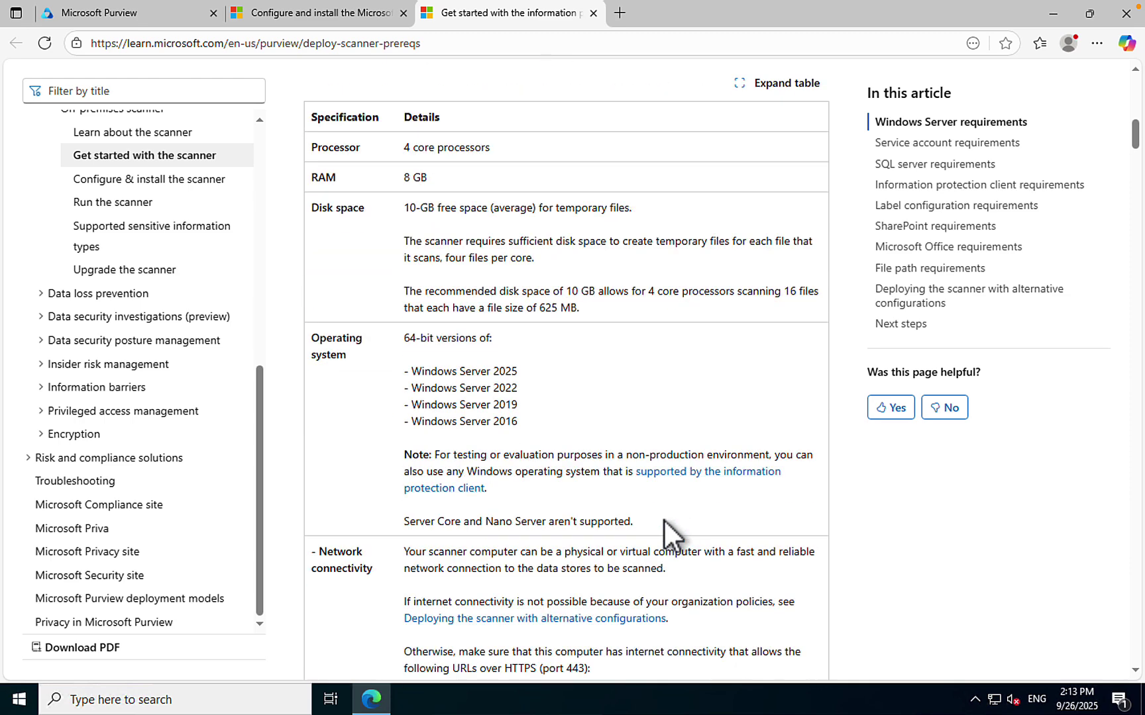
{"action": "scroll", "coordinate": [664, 523], "scroll_direction": "down", "scroll_amount": 4}
{"action": "scroll", "coordinate": [664, 521], "scroll_direction": "down", "scroll_amount": 6}
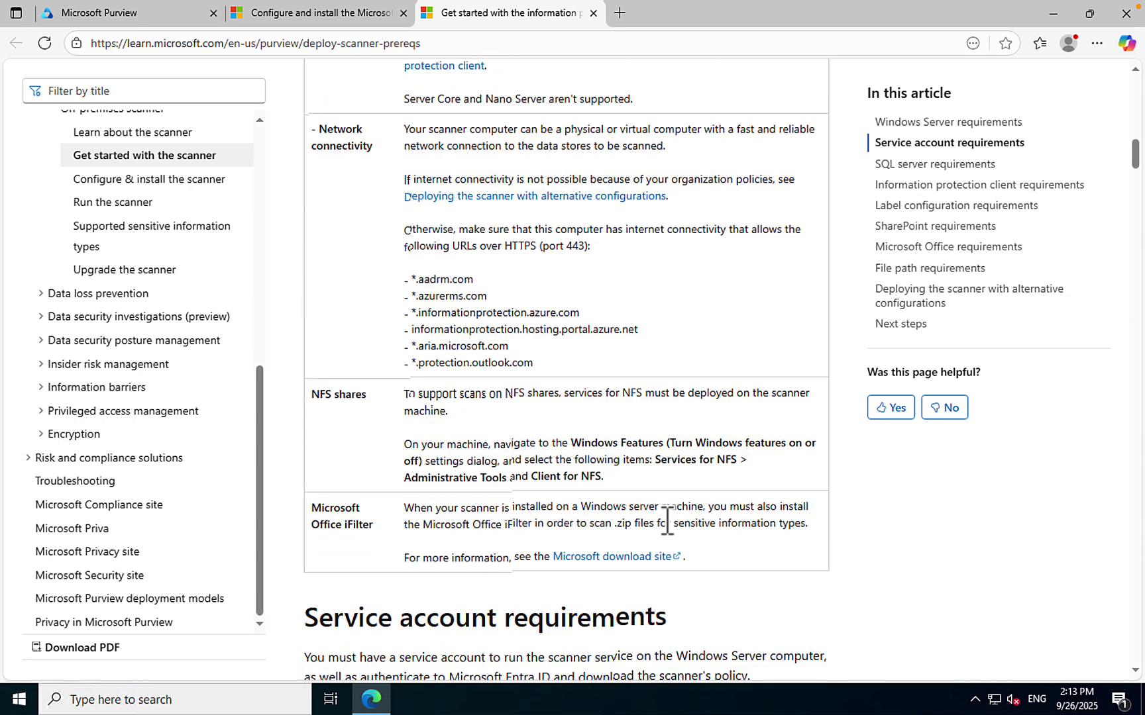
Review the service account requirements, covering logon rights, data repository permissions and labels that reprotect or remove protection.
{"action": "scroll", "coordinate": [663, 518], "scroll_direction": "down", "scroll_amount": 2}
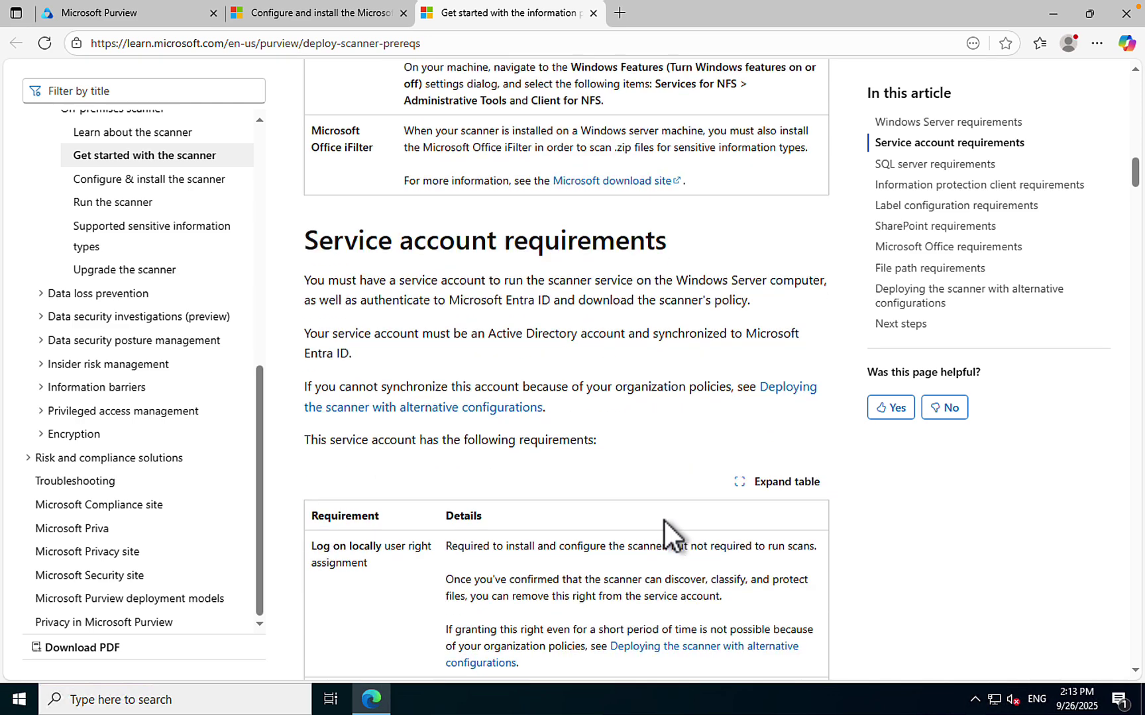
{"action": "scroll", "coordinate": [662, 519], "scroll_direction": "down", "scroll_amount": 2}
{"action": "scroll", "coordinate": [668, 534], "scroll_direction": "down", "scroll_amount": 2}
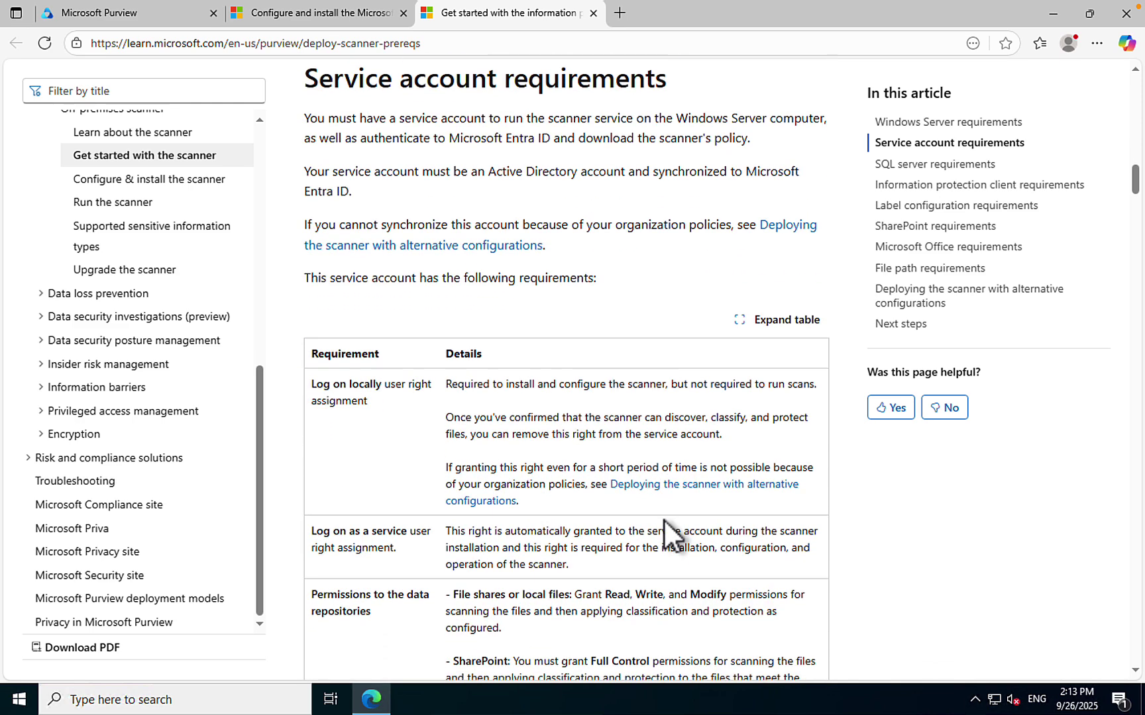
{"action": "scroll", "coordinate": [667, 520], "scroll_direction": "down", "scroll_amount": 2}
{"action": "scroll", "coordinate": [667, 522], "scroll_direction": "down", "scroll_amount": 1}
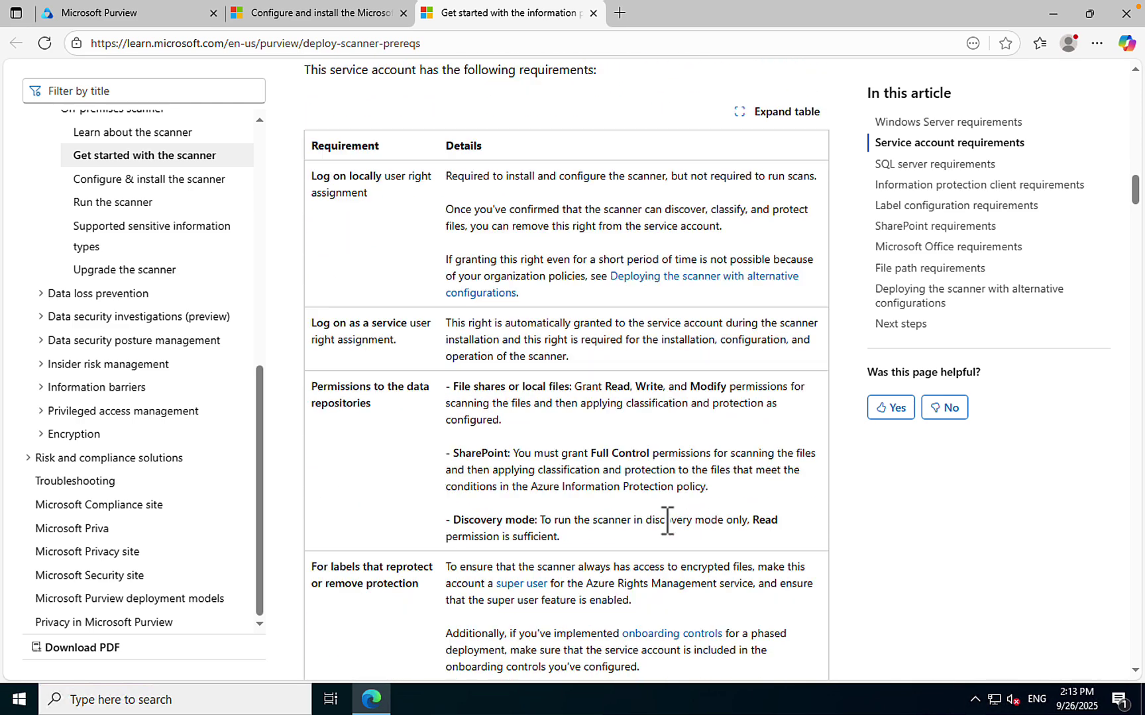
{"action": "scroll", "coordinate": [667, 520], "scroll_direction": "down", "scroll_amount": 1}
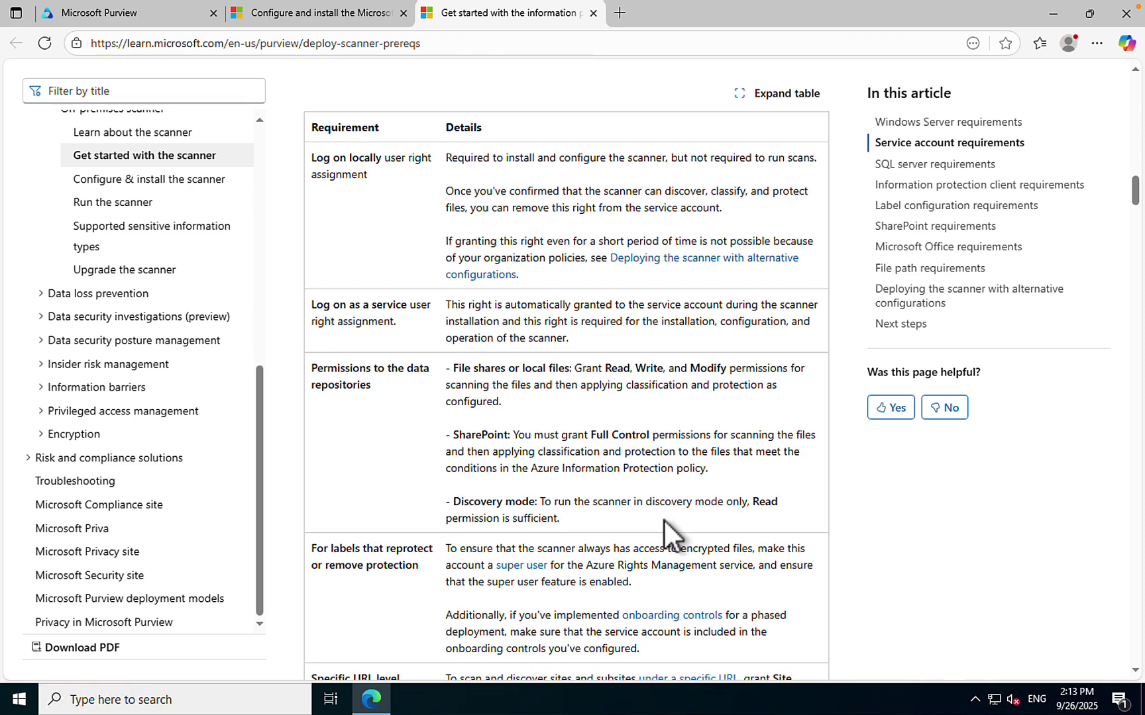
{"action": "scroll", "coordinate": [667, 520], "scroll_direction": "down", "scroll_amount": 1}
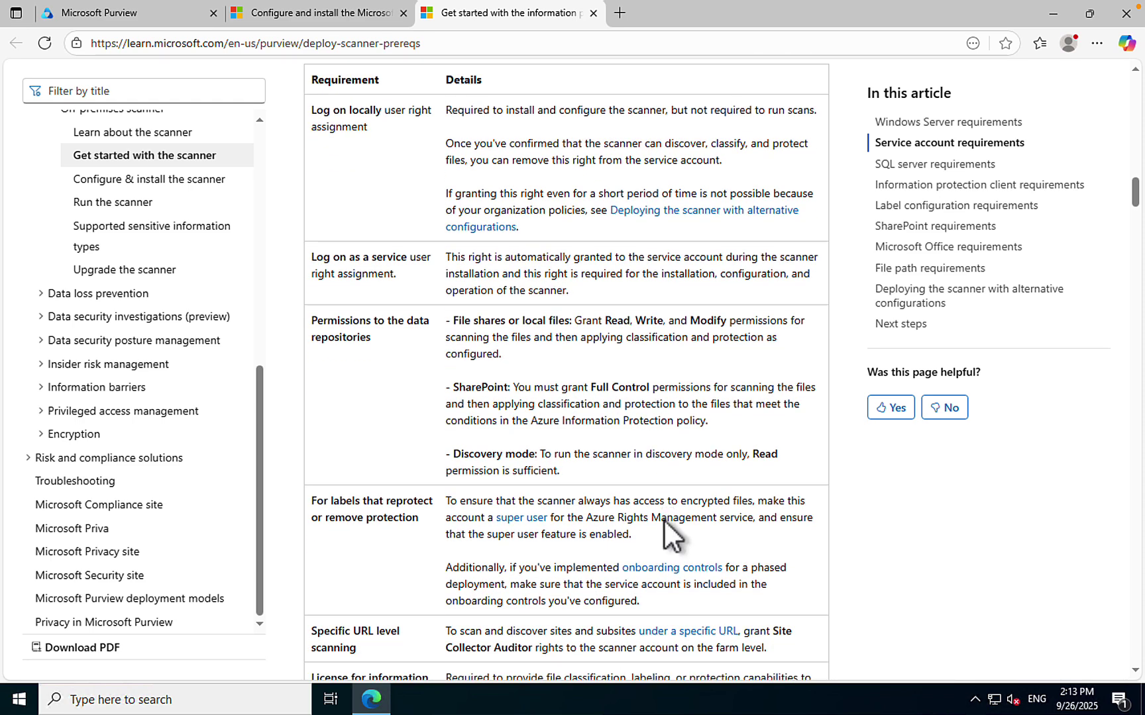
Review the SQL server requirements, covering instance and editions, the Sysadmin account, capacity and collation, plus the storage planning guidance.
{"action": "scroll", "coordinate": [665, 522], "scroll_direction": "down", "scroll_amount": 7}
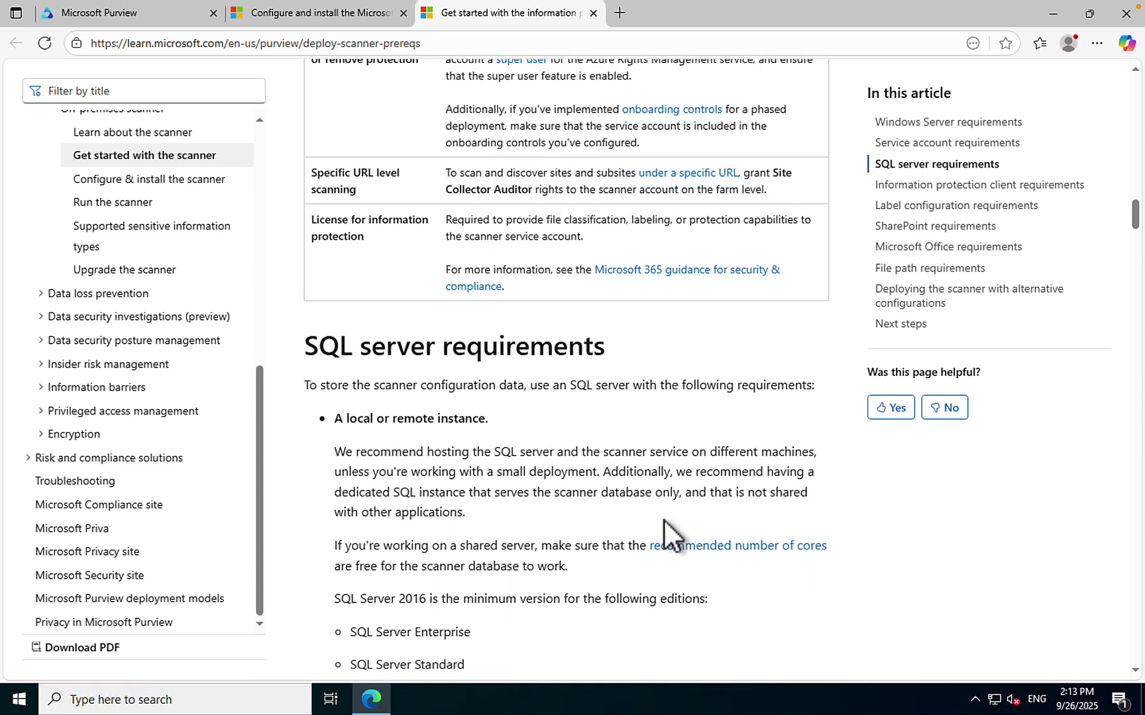
{"action": "scroll", "coordinate": [665, 521], "scroll_direction": "down", "scroll_amount": 4}
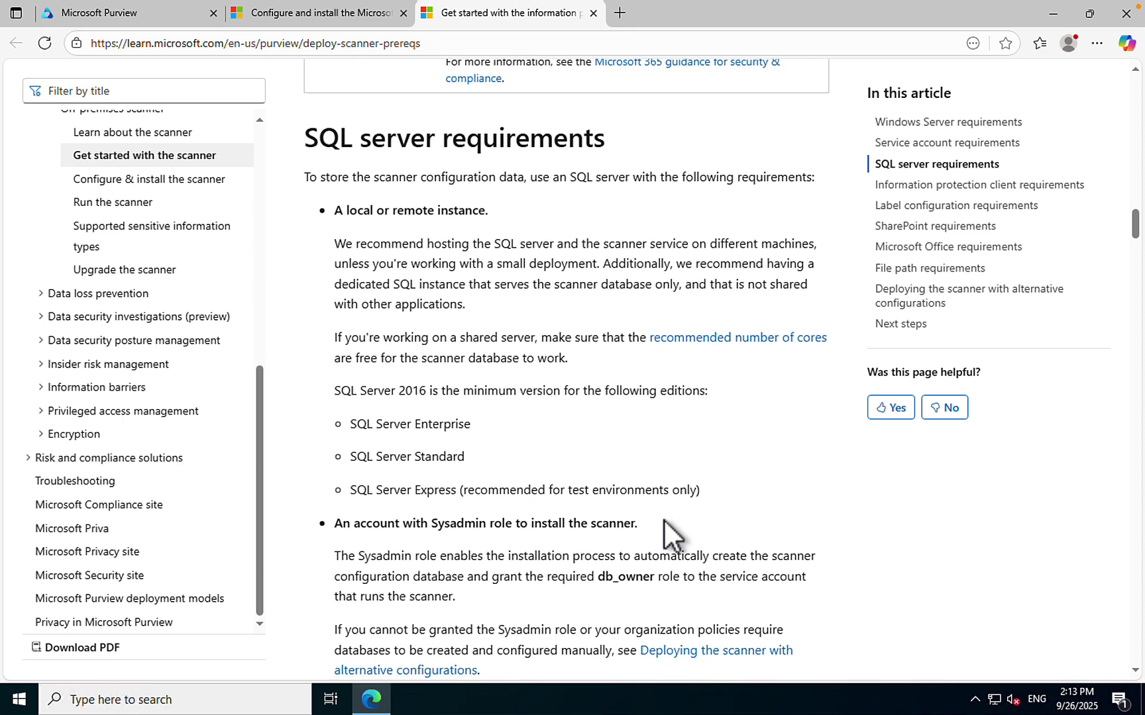
{"action": "scroll", "coordinate": [665, 520], "scroll_direction": "up", "scroll_amount": 1}
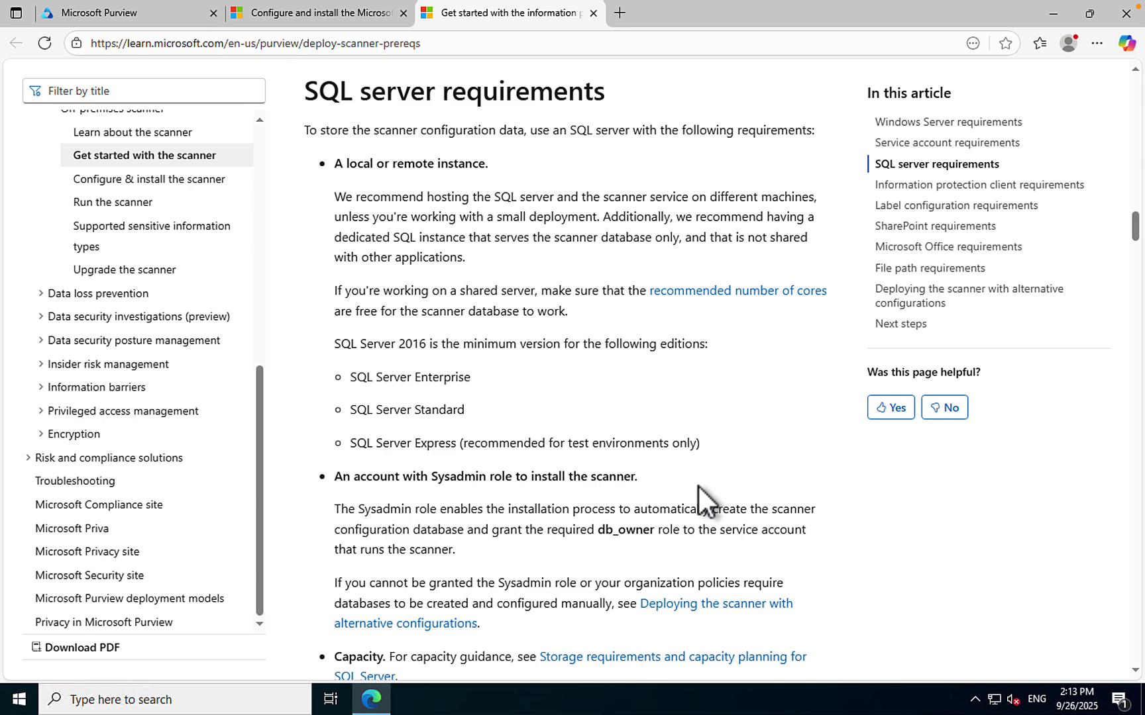
{"action": "scroll", "coordinate": [698, 486], "scroll_direction": "down", "scroll_amount": 1}
{"action": "scroll", "coordinate": [697, 483], "scroll_direction": "up", "scroll_amount": 1}
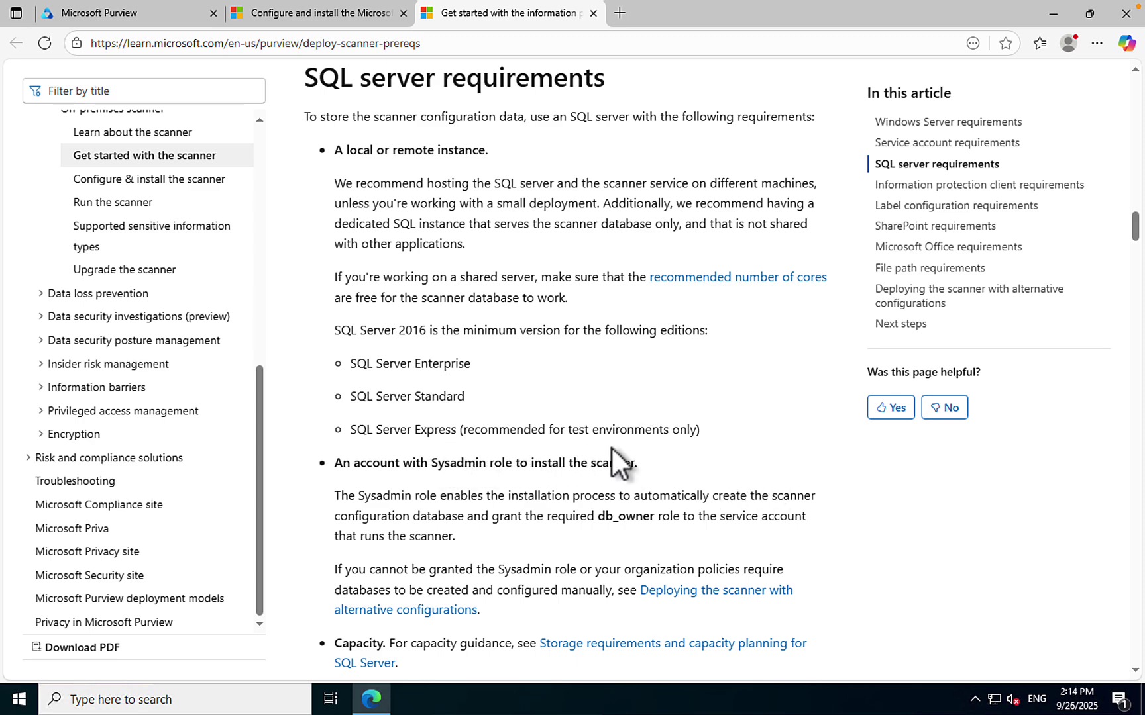
{"action": "scroll", "coordinate": [757, 461], "scroll_direction": "down", "scroll_amount": 1}
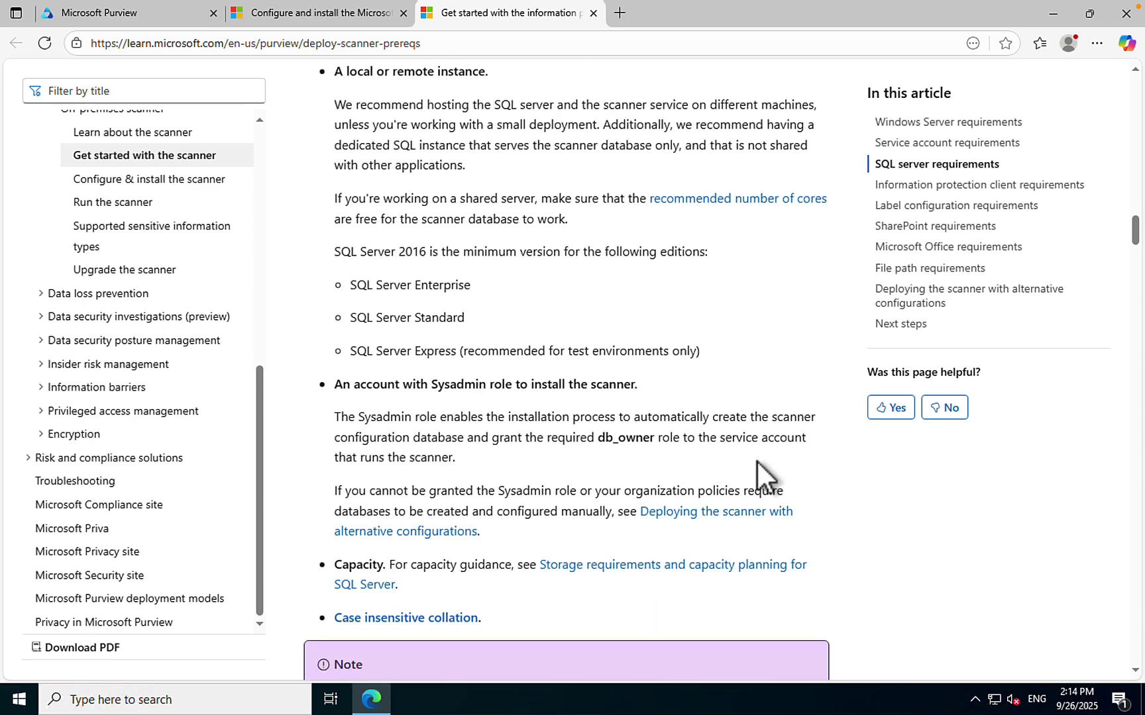
{"action": "scroll", "coordinate": [757, 462], "scroll_direction": "down", "scroll_amount": 1}
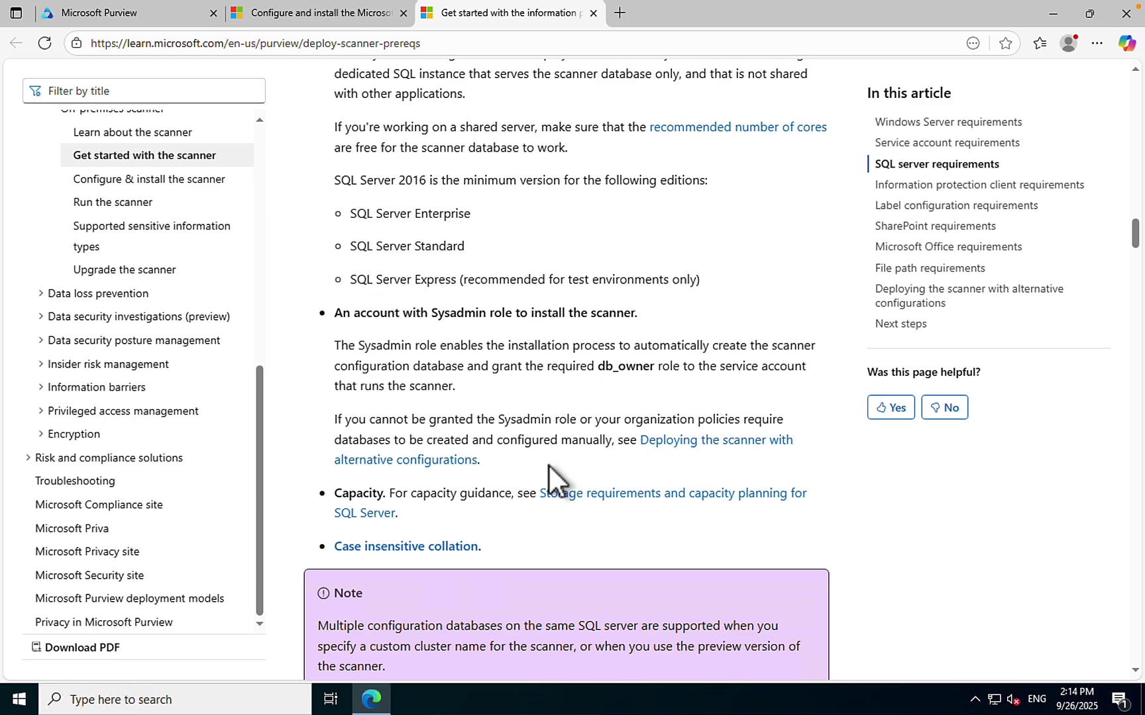
{"action": "scroll", "coordinate": [548, 464], "scroll_direction": "down", "scroll_amount": 2}
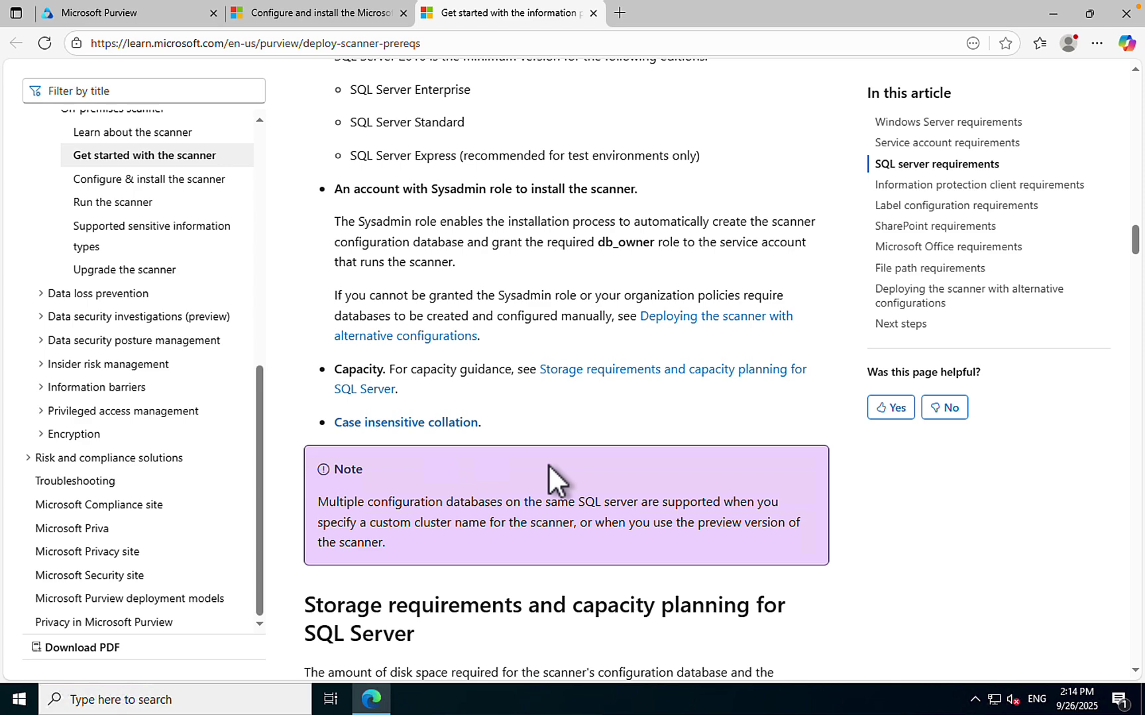
{"action": "scroll", "coordinate": [549, 465], "scroll_direction": "down", "scroll_amount": 1}
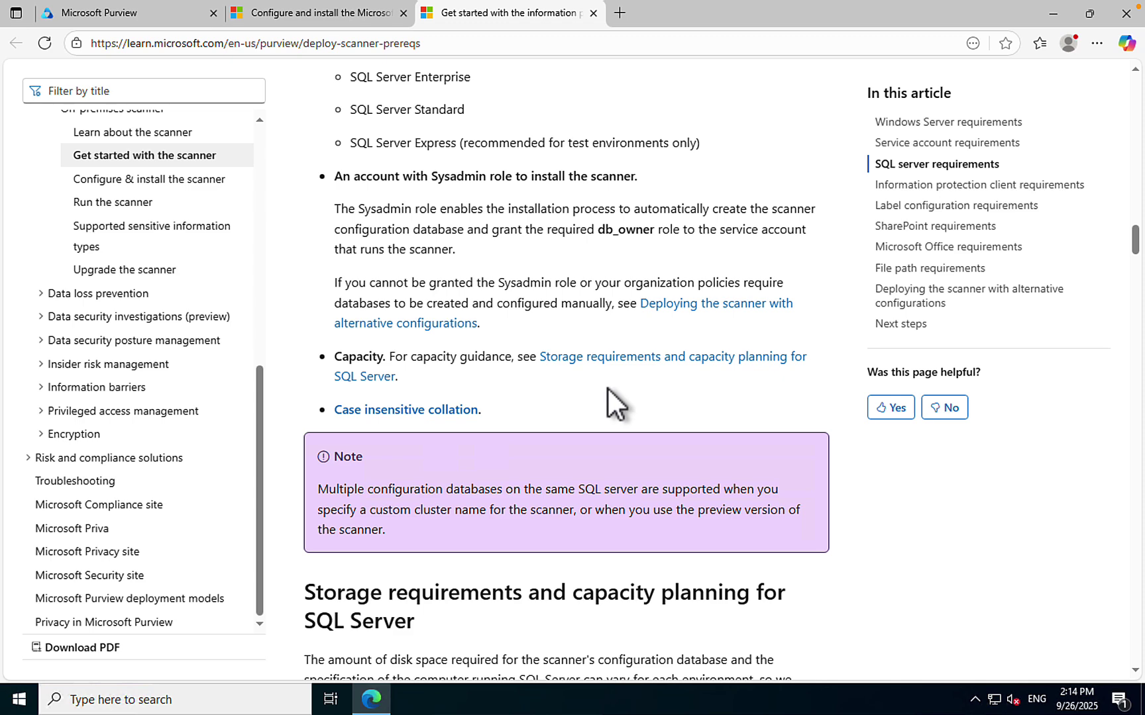
{"action": "scroll", "coordinate": [607, 387], "scroll_direction": "down", "scroll_amount": 3}
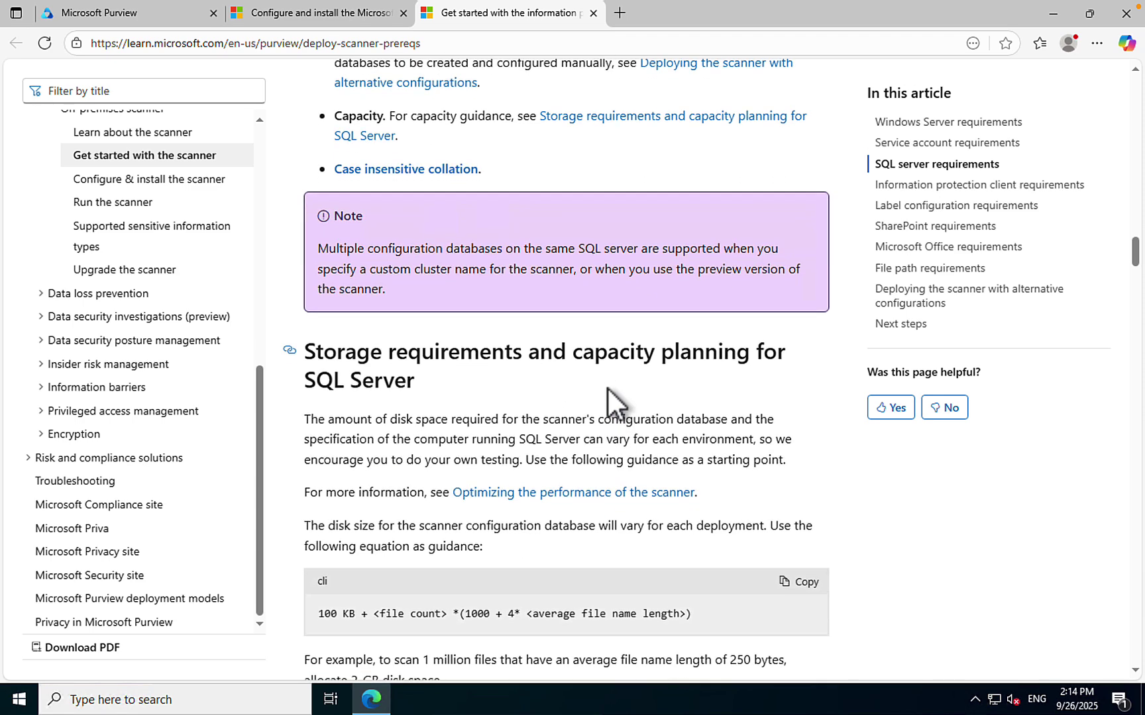
Examine the information protection client requirements and the label configuration requirements for the scanner.
{"action": "scroll", "coordinate": [607, 388], "scroll_direction": "down", "scroll_amount": 6}
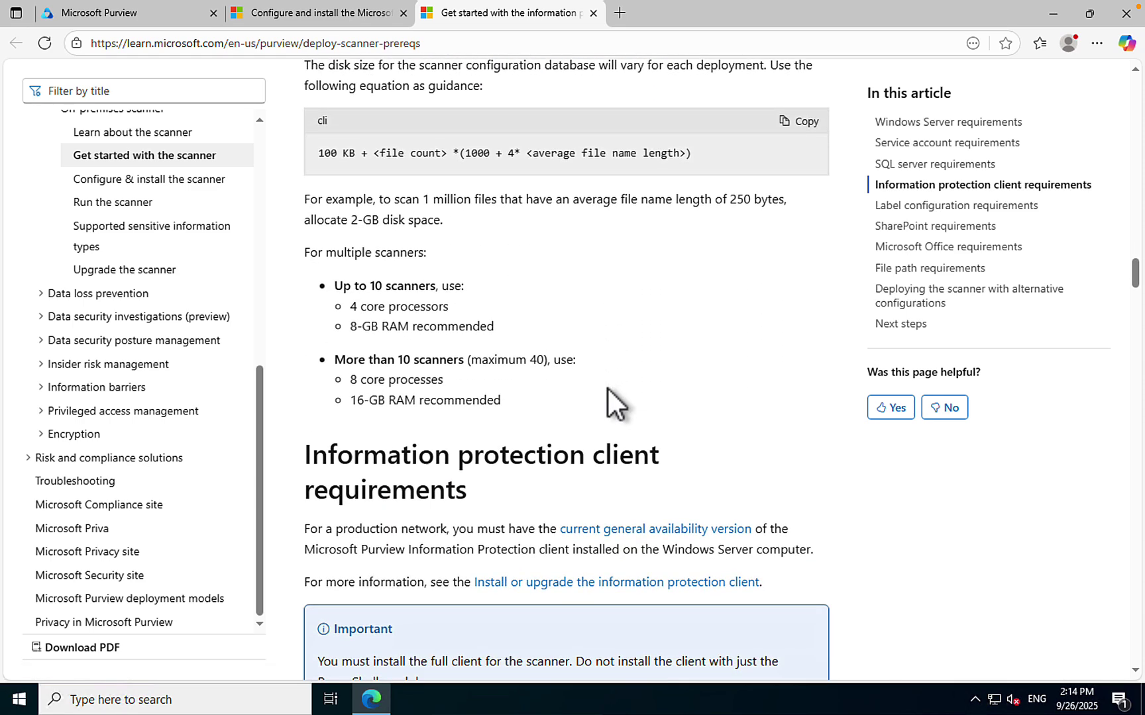
{"action": "scroll", "coordinate": [607, 387], "scroll_direction": "down", "scroll_amount": 3}
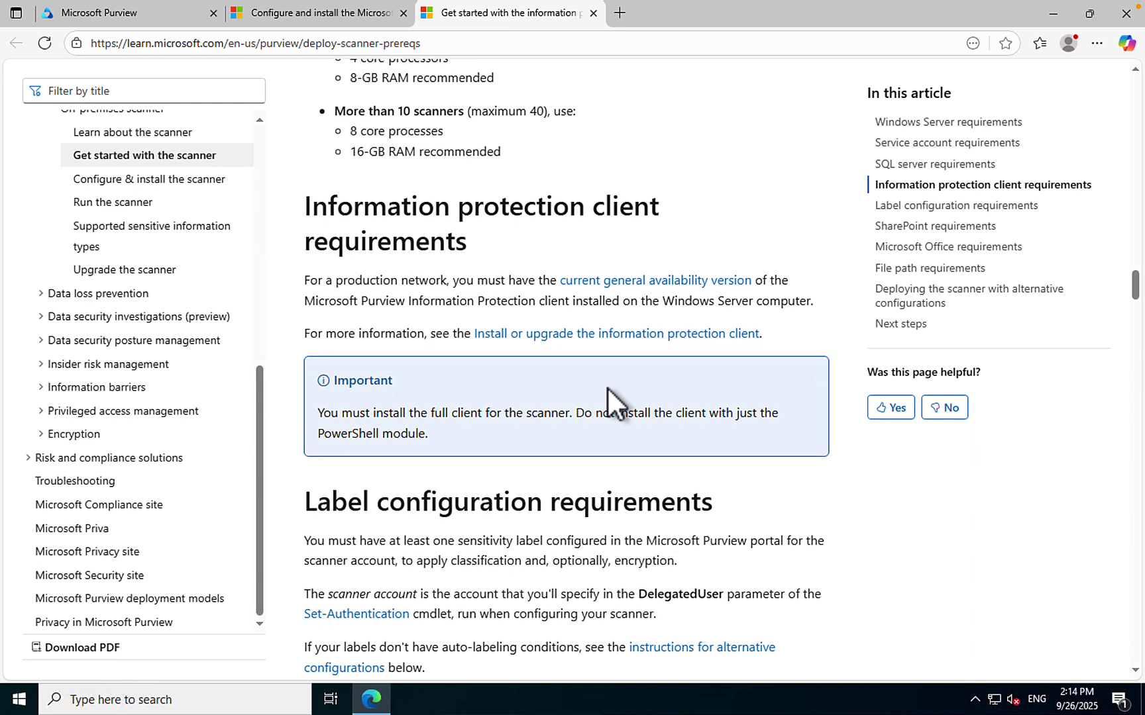
{"action": "scroll", "coordinate": [607, 388], "scroll_direction": "down", "scroll_amount": 1}
{"action": "scroll", "coordinate": [737, 467], "scroll_direction": "down", "scroll_amount": 1}
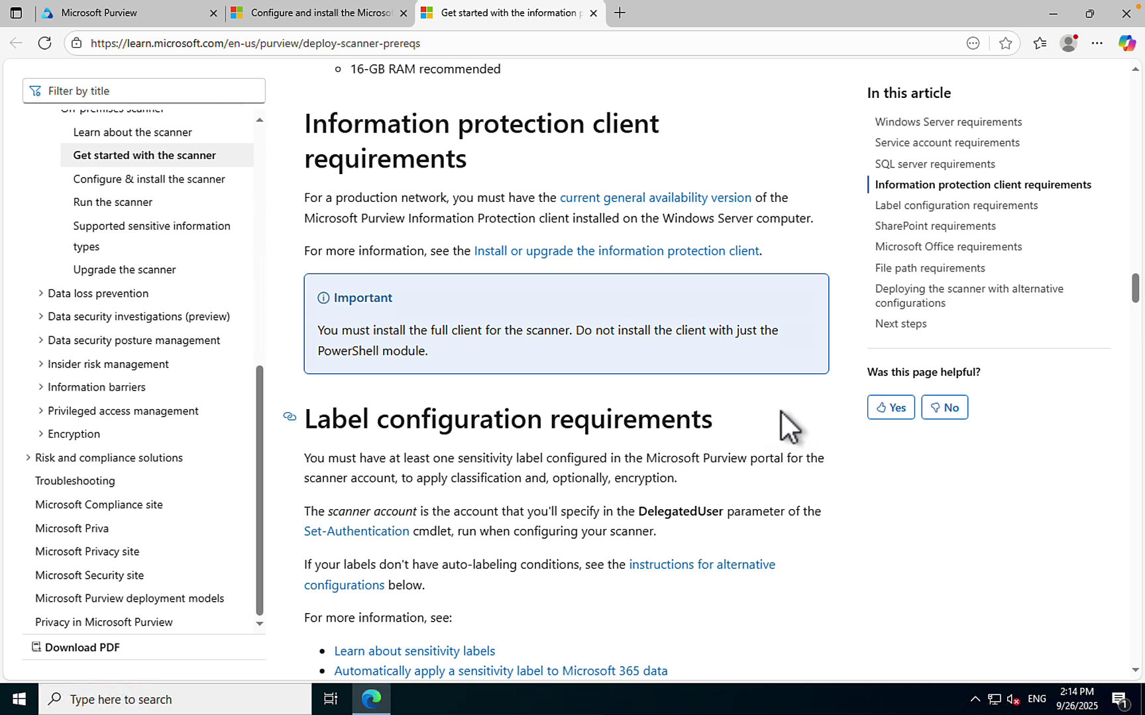
{"action": "scroll", "coordinate": [781, 412], "scroll_direction": "down", "scroll_amount": 3}
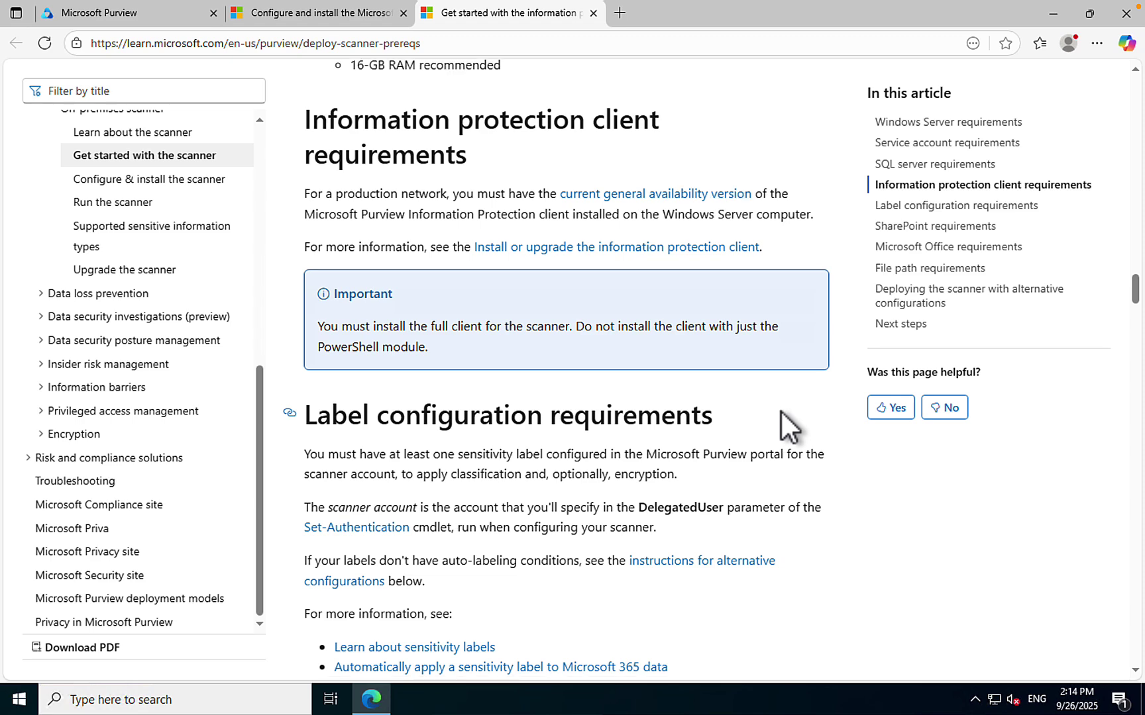
{"action": "scroll", "coordinate": [781, 410], "scroll_direction": "down", "scroll_amount": 1}
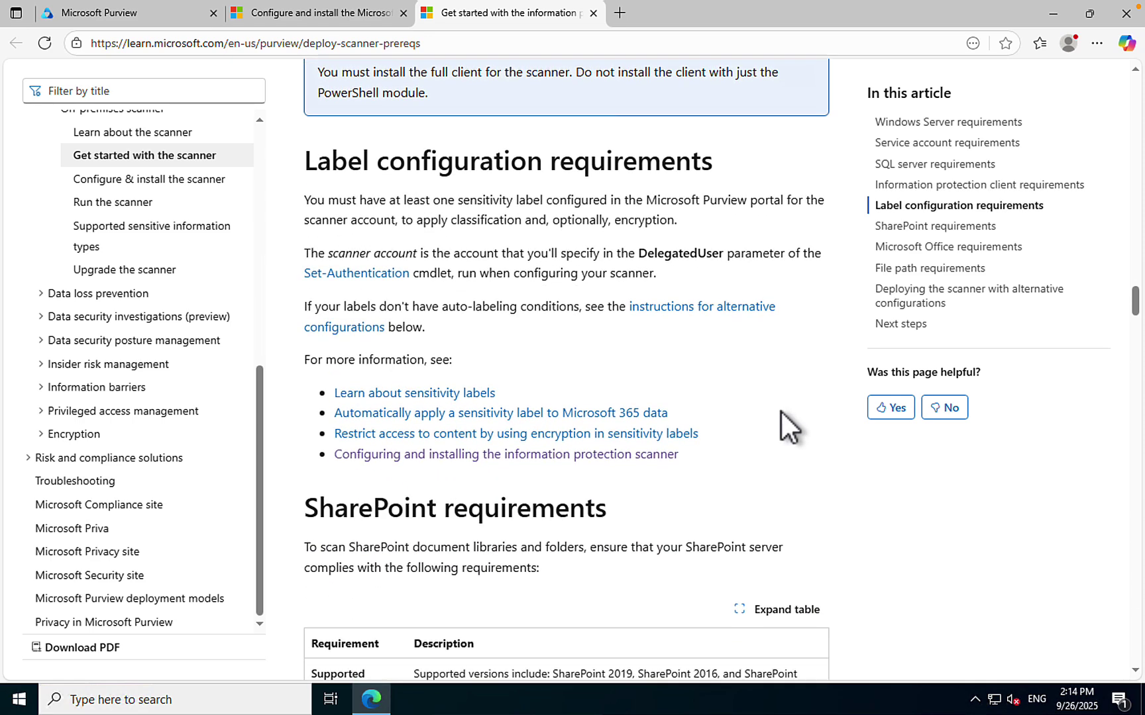
{"action": "scroll", "coordinate": [781, 411], "scroll_direction": "down", "scroll_amount": 1}
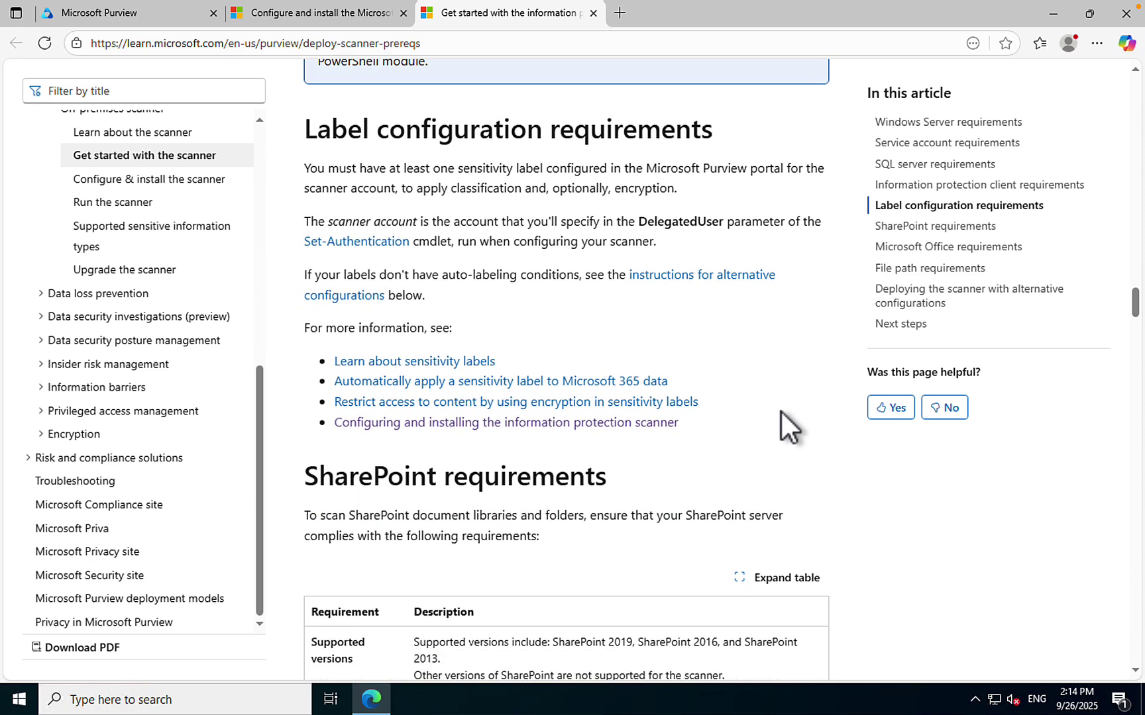
Review the SharePoint requirements and the guidance on avoiding scanner timeouts in SharePoint.
{"action": "scroll", "coordinate": [781, 411], "scroll_direction": "down", "scroll_amount": 2}
{"action": "scroll", "coordinate": [781, 410], "scroll_direction": "down", "scroll_amount": 4}
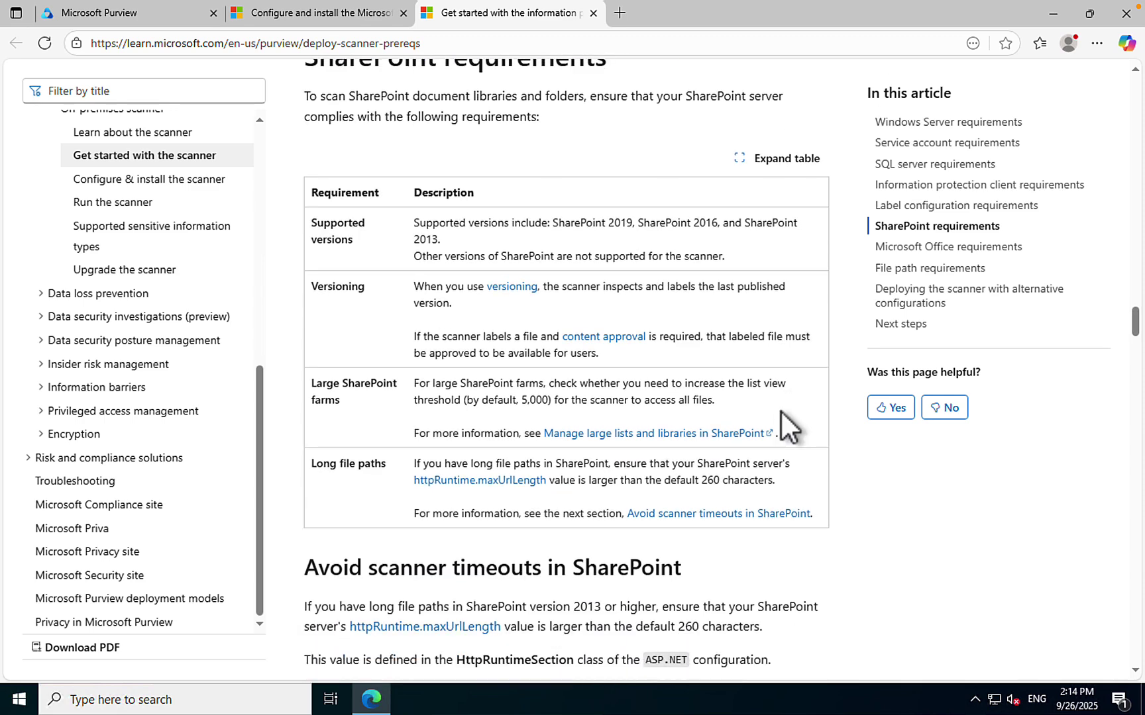
{"action": "scroll", "coordinate": [781, 411], "scroll_direction": "down", "scroll_amount": 3}
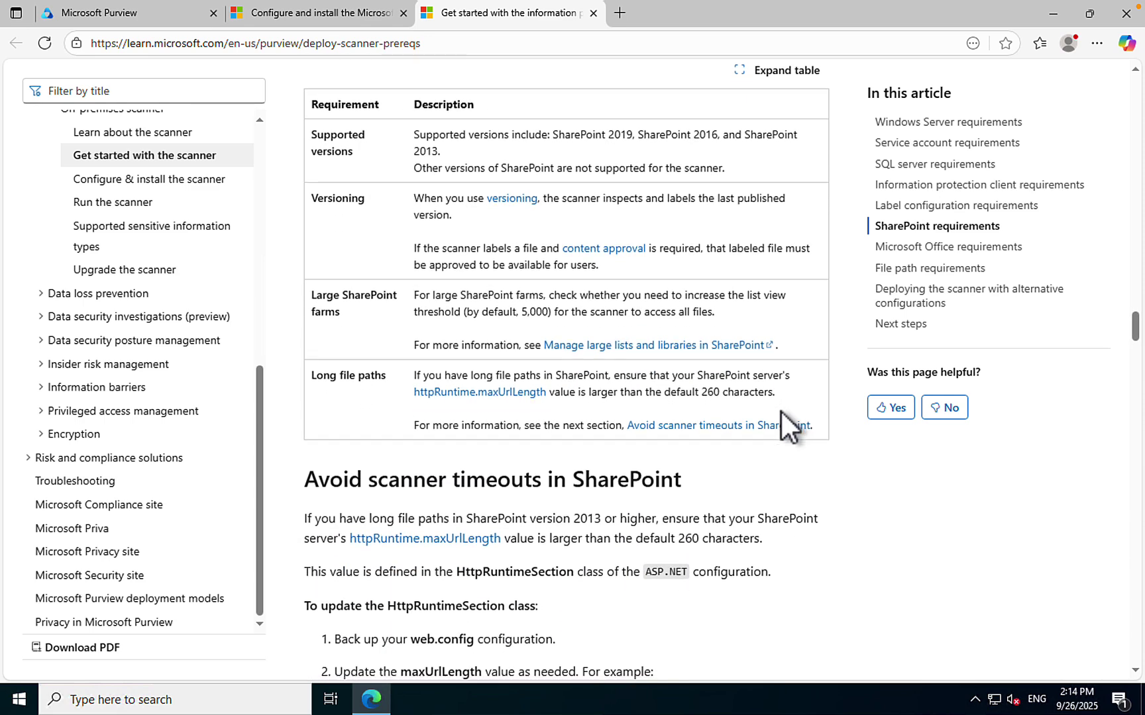
{"action": "scroll", "coordinate": [781, 412], "scroll_direction": "down", "scroll_amount": 1}
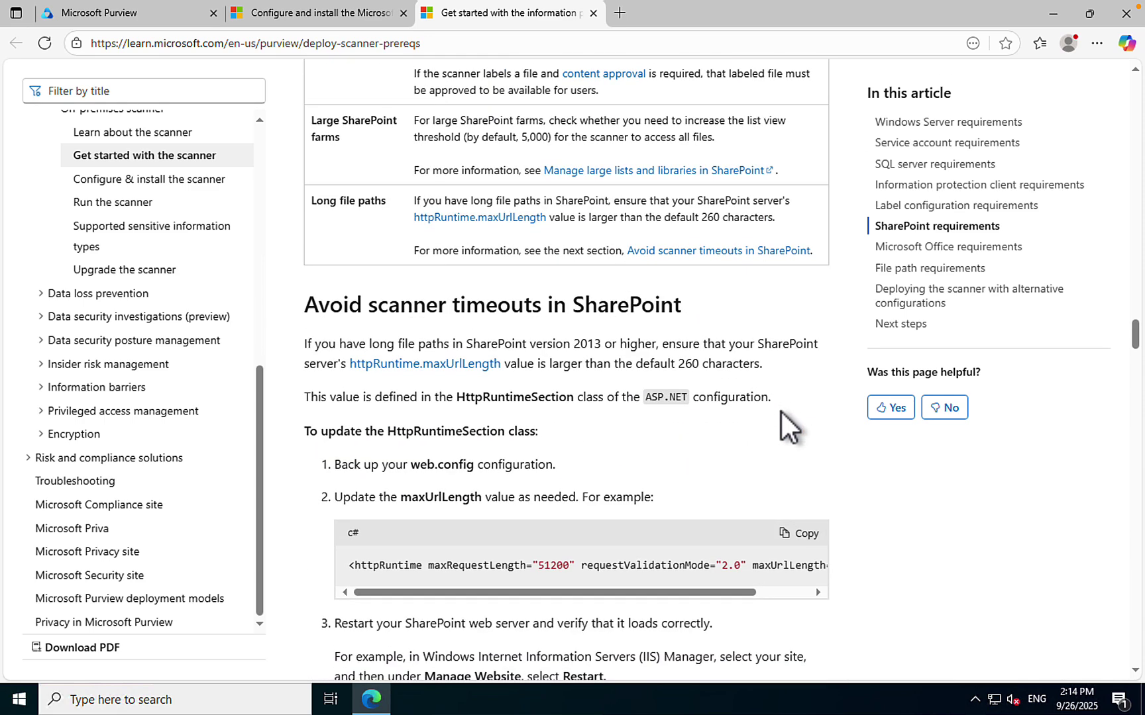
{"action": "scroll", "coordinate": [781, 411], "scroll_direction": "down", "scroll_amount": 2}
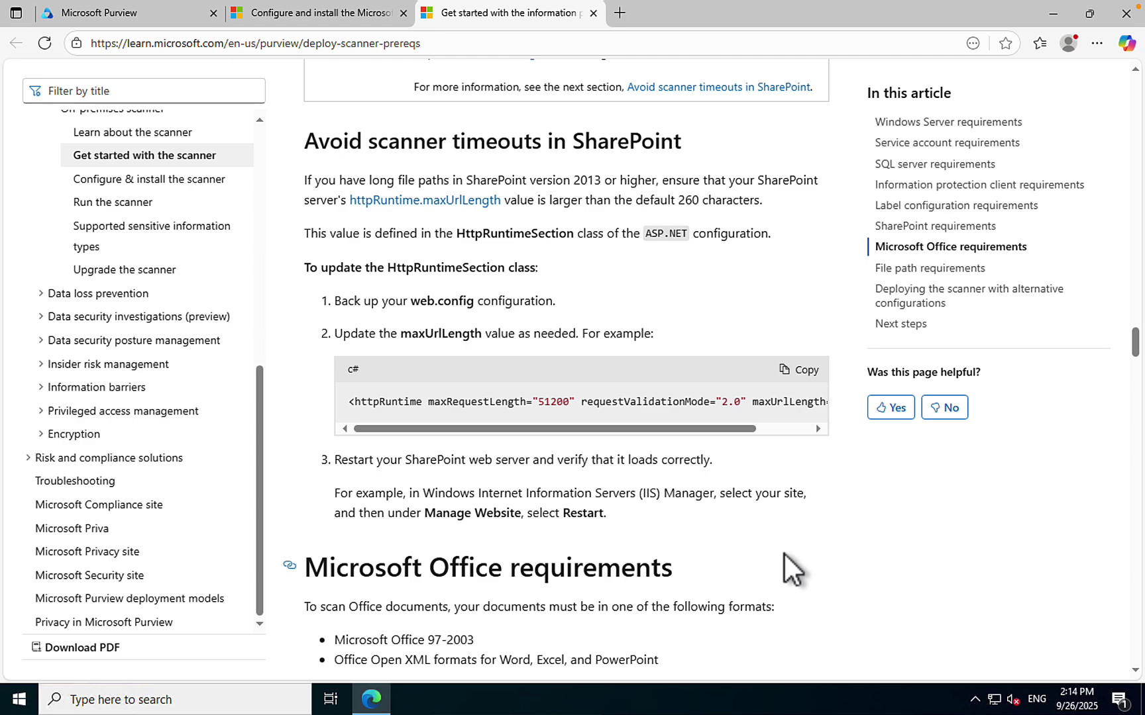
Review the Microsoft Office and file path requirements and the options for deploying the scanner with alternative configurations.
{"action": "scroll", "coordinate": [784, 554], "scroll_direction": "down", "scroll_amount": 6}
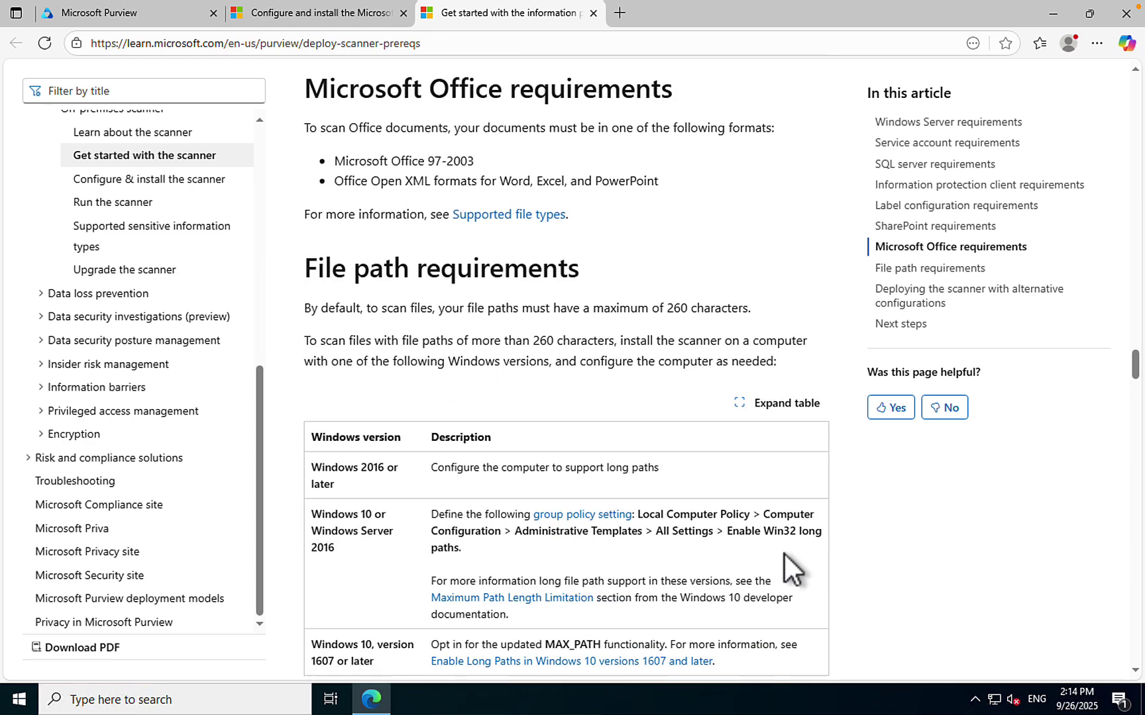
{"action": "scroll", "coordinate": [783, 554], "scroll_direction": "down", "scroll_amount": 5}
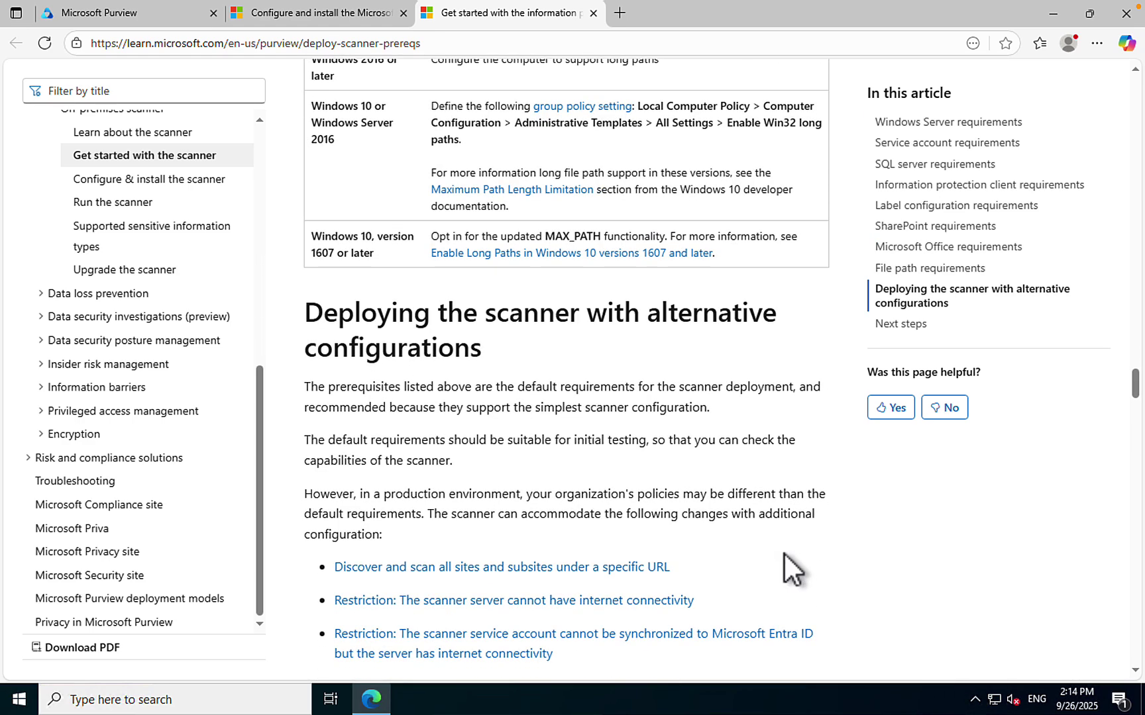
{"action": "scroll", "coordinate": [784, 554], "scroll_direction": "down", "scroll_amount": 1}
{"action": "scroll", "coordinate": [783, 554], "scroll_direction": "down", "scroll_amount": 1}
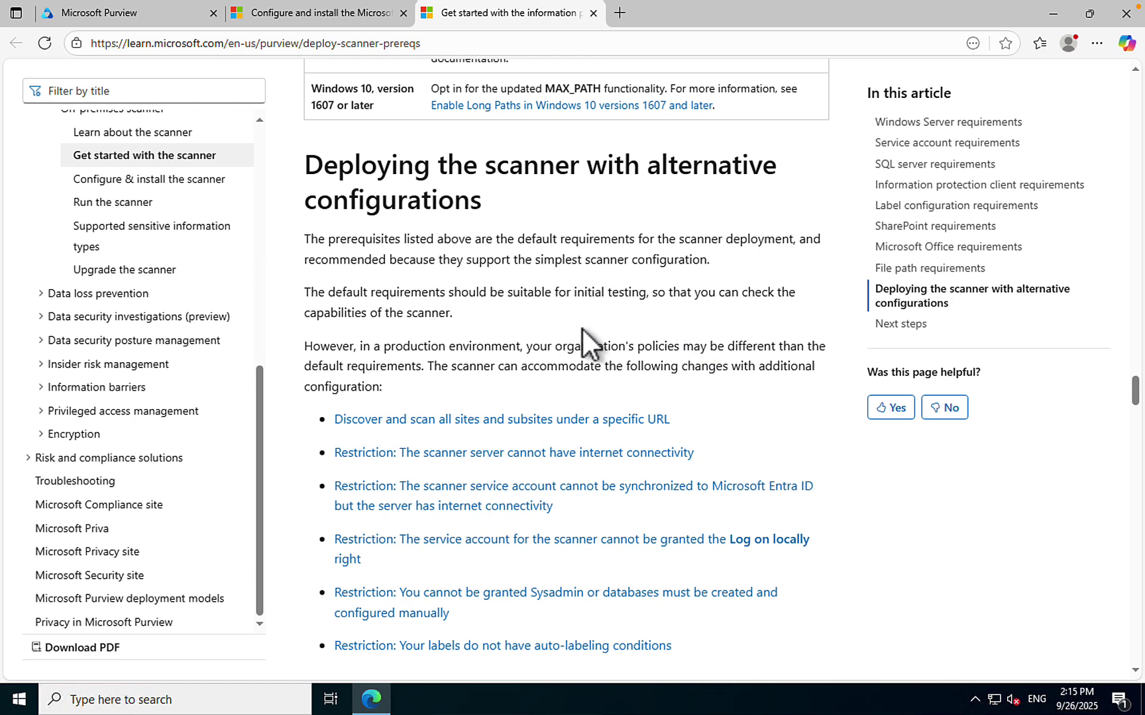
Review the listed restrictions for alternative scanner deployments and the section on scanning all SharePoint sites under a specific URL.
{"action": "scroll", "coordinate": [582, 327], "scroll_direction": "down", "scroll_amount": 1}
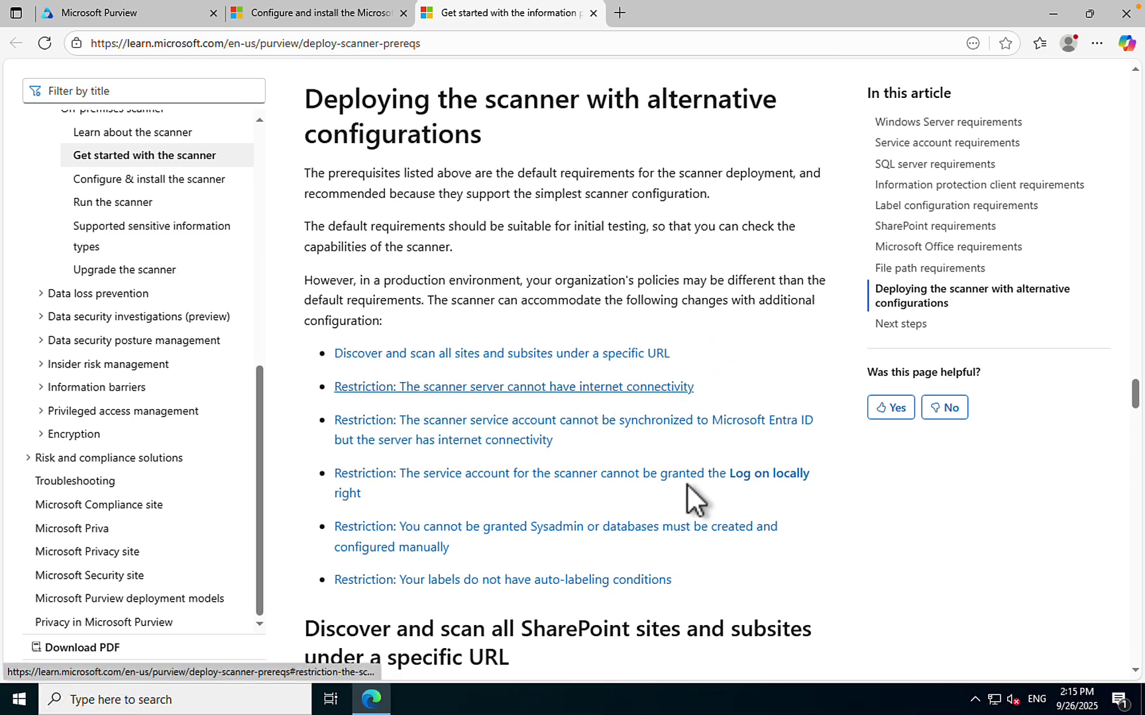
{"action": "scroll", "coordinate": [689, 483], "scroll_direction": "down", "scroll_amount": 2}
{"action": "scroll", "coordinate": [690, 483], "scroll_direction": "down", "scroll_amount": 2}
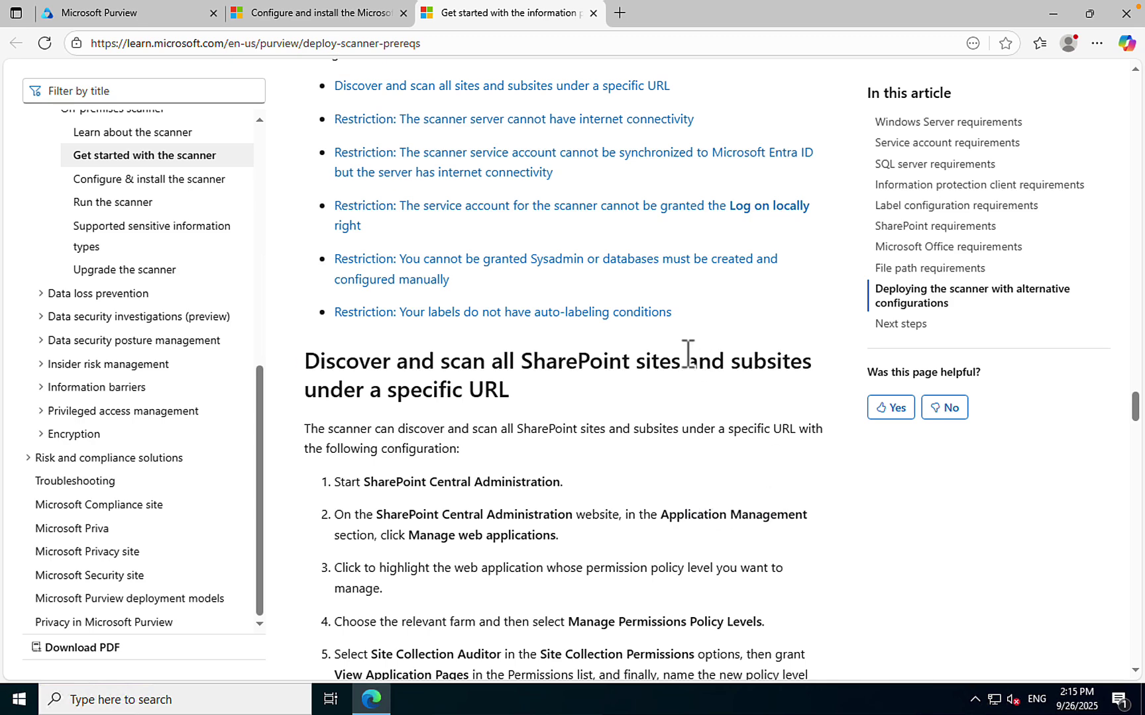
Return to the configure and install article and review the Install-Scanner cmdlet examples for the Europe cluster and the service verification.
{"action": "left_click", "coordinate": [322, 15]}
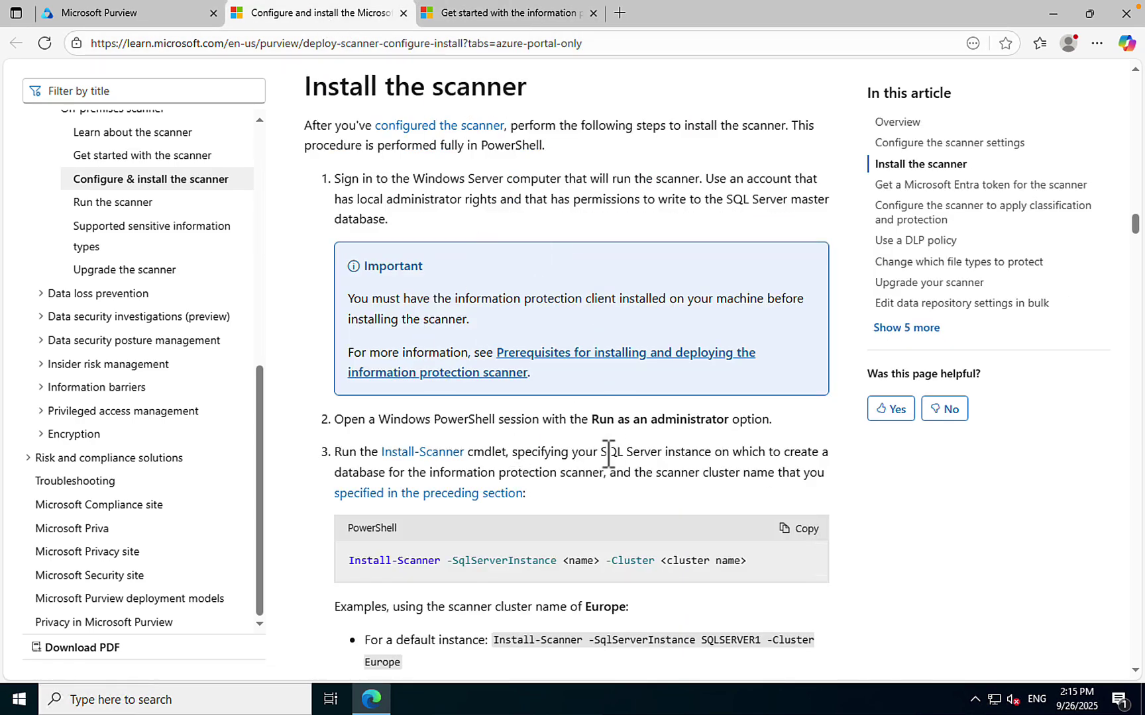
{"action": "scroll", "coordinate": [608, 457], "scroll_direction": "down", "scroll_amount": 5}
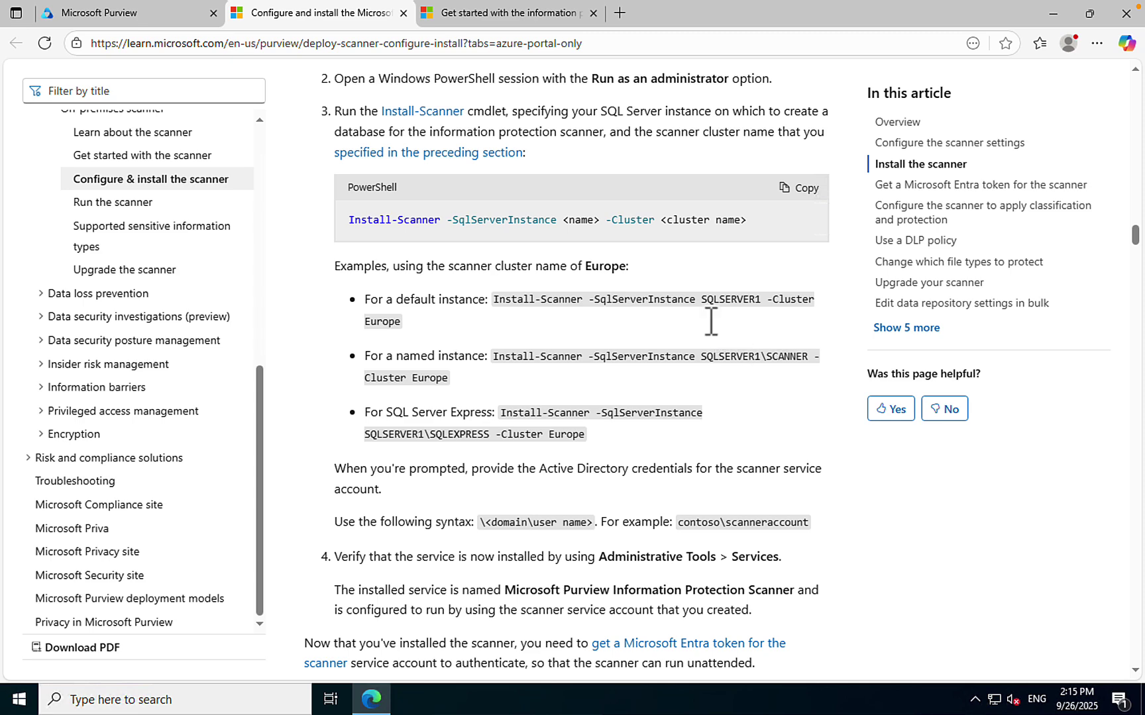
{"action": "scroll", "coordinate": [679, 354], "scroll_direction": "down", "scroll_amount": 1}
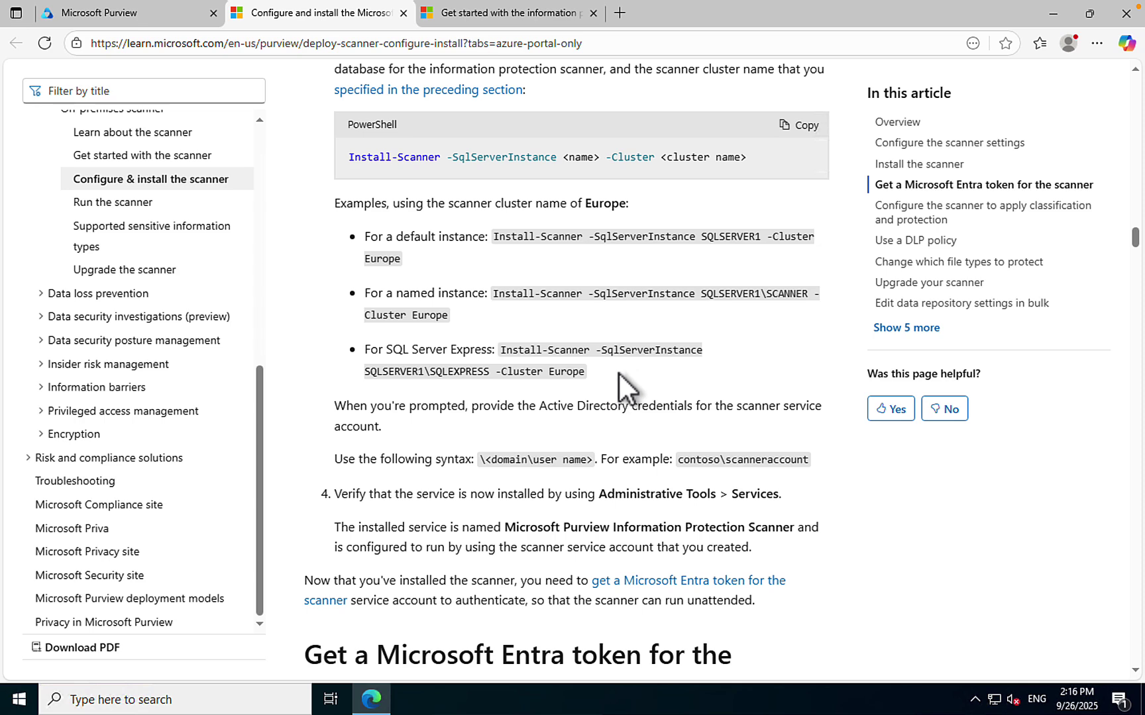
{"action": "scroll", "coordinate": [618, 372], "scroll_direction": "down", "scroll_amount": 2}
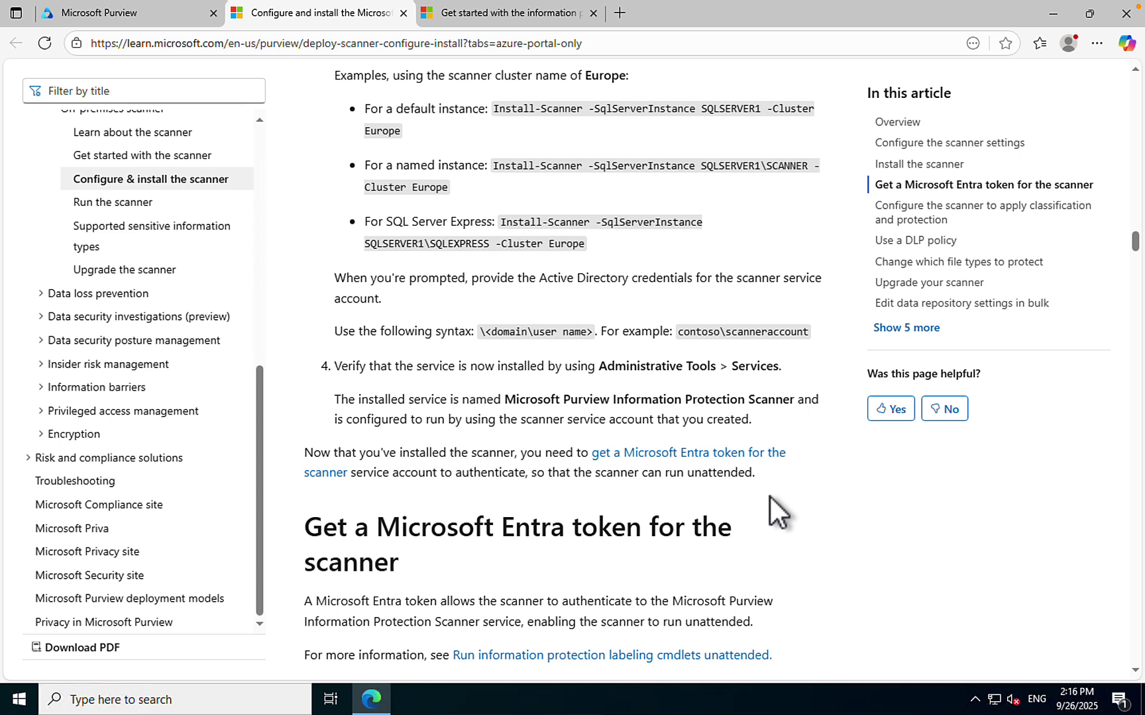
{"action": "scroll", "coordinate": [770, 495], "scroll_direction": "down", "scroll_amount": 1}
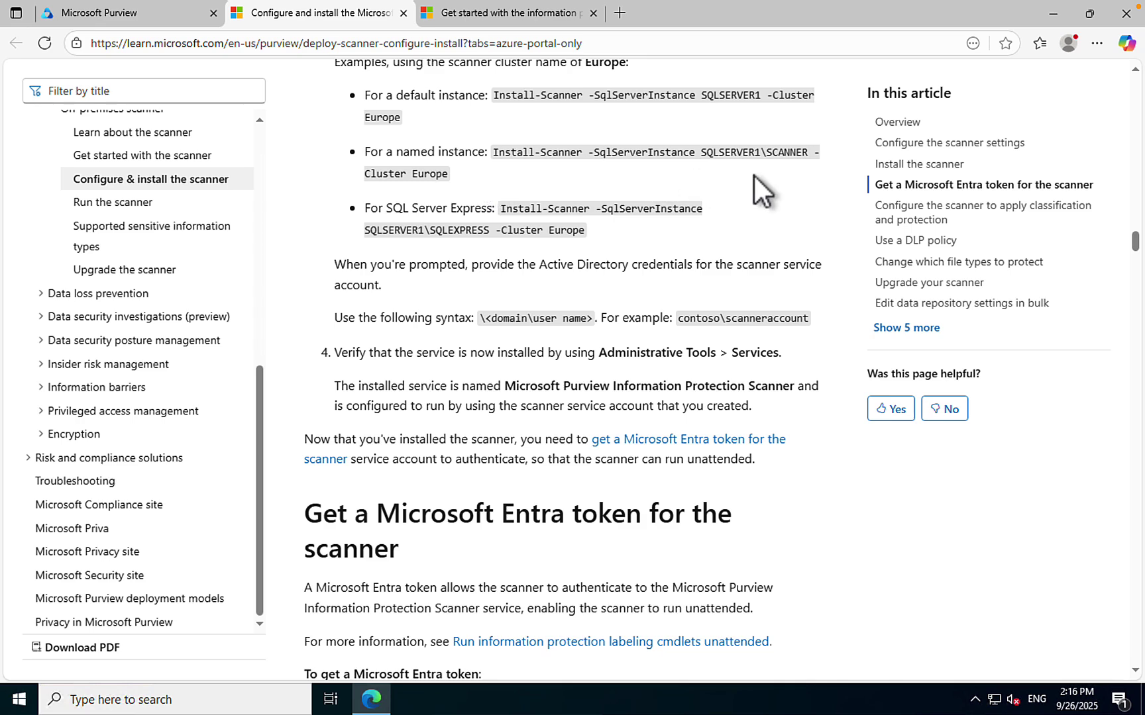
Review the procedure for getting a Microsoft Entra token, covering the app registration, client secret, API permissions and admin consent.
{"action": "scroll", "coordinate": [747, 397], "scroll_direction": "down", "scroll_amount": 3}
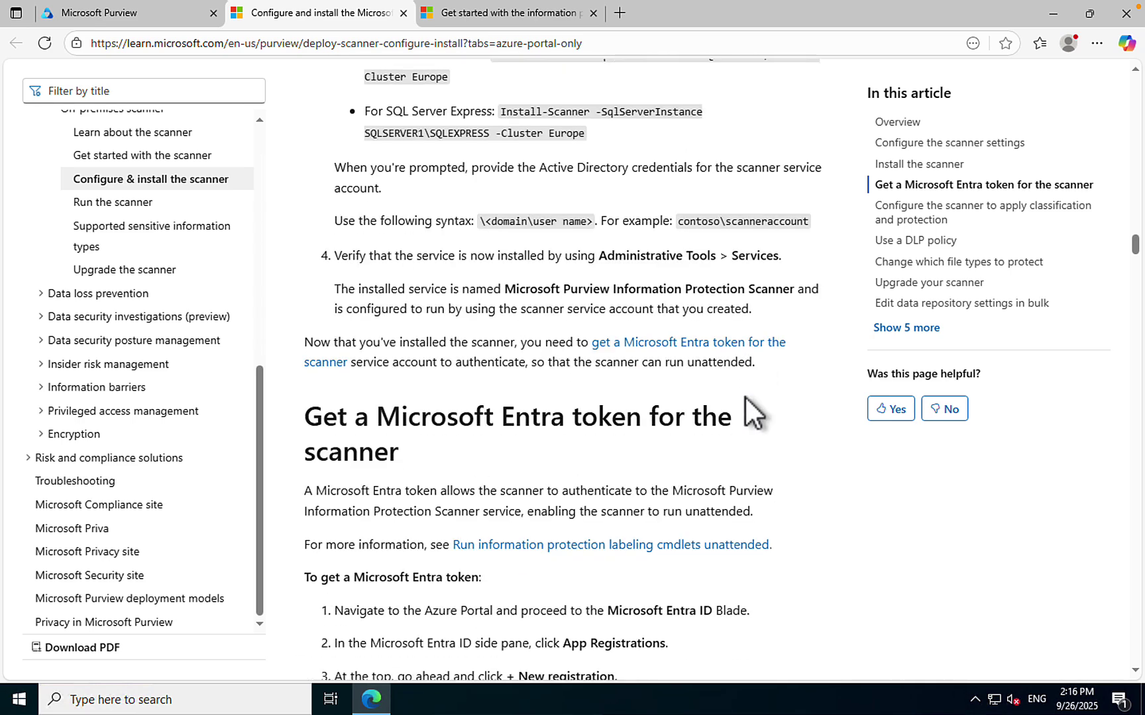
{"action": "scroll", "coordinate": [748, 397], "scroll_direction": "down", "scroll_amount": 3}
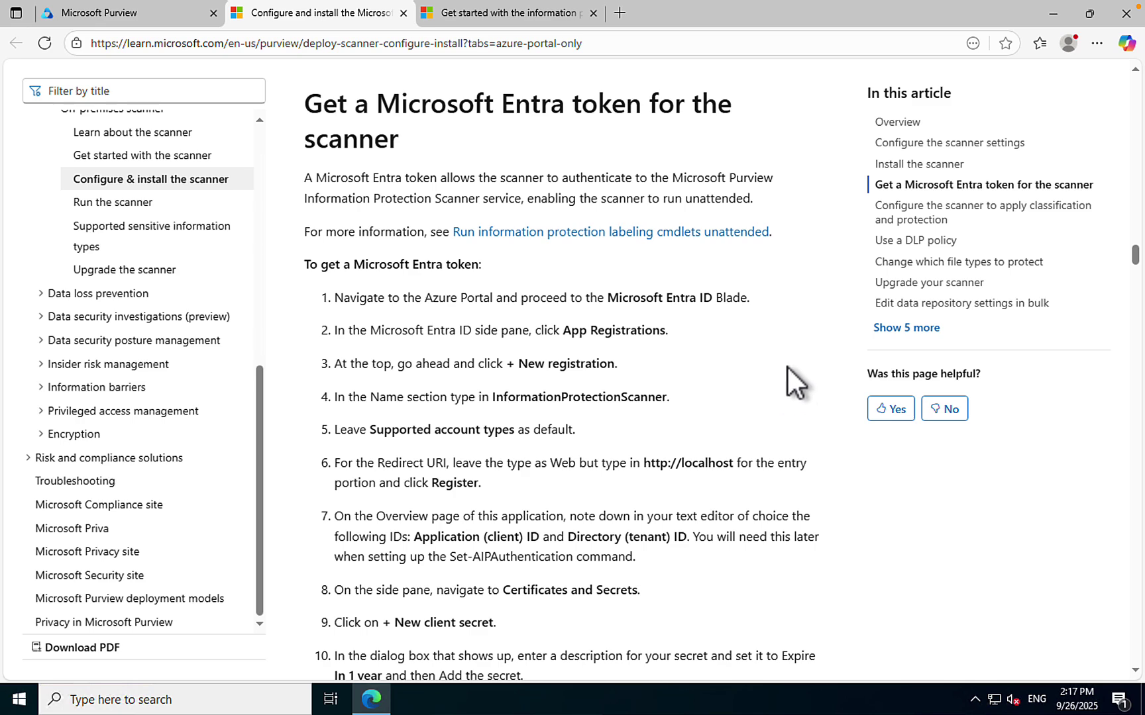
{"action": "scroll", "coordinate": [787, 367], "scroll_direction": "down", "scroll_amount": 2}
{"action": "scroll", "coordinate": [787, 367], "scroll_direction": "down", "scroll_amount": 1}
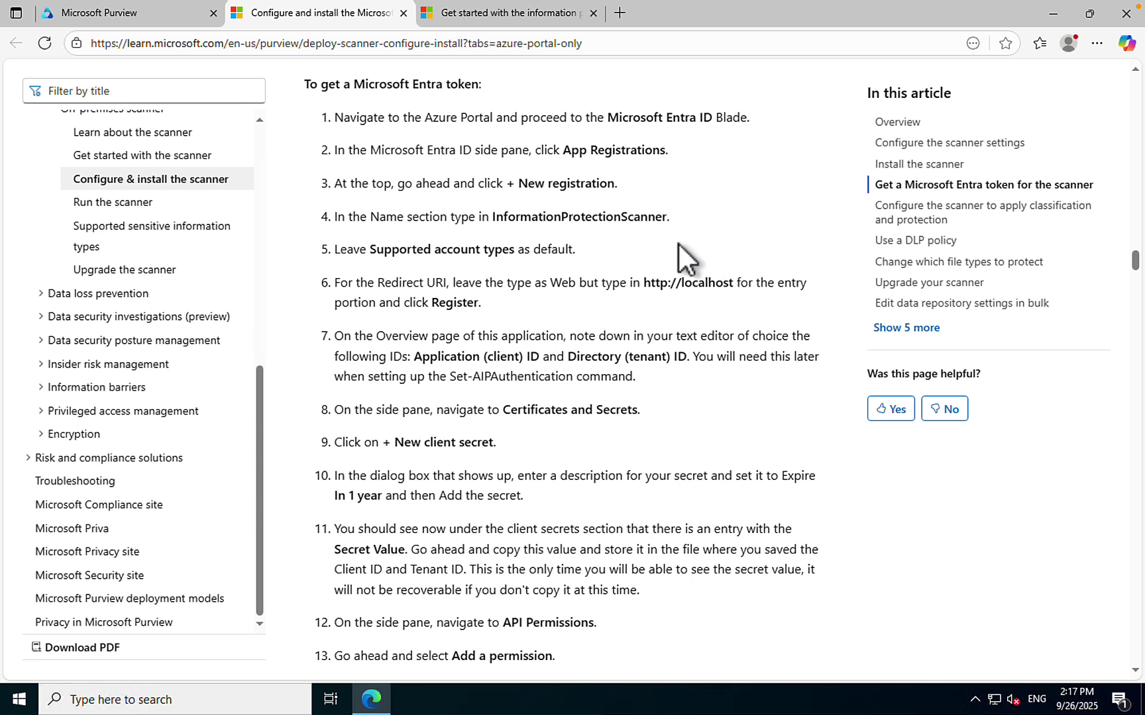
{"action": "scroll", "coordinate": [719, 387], "scroll_direction": "down", "scroll_amount": 2}
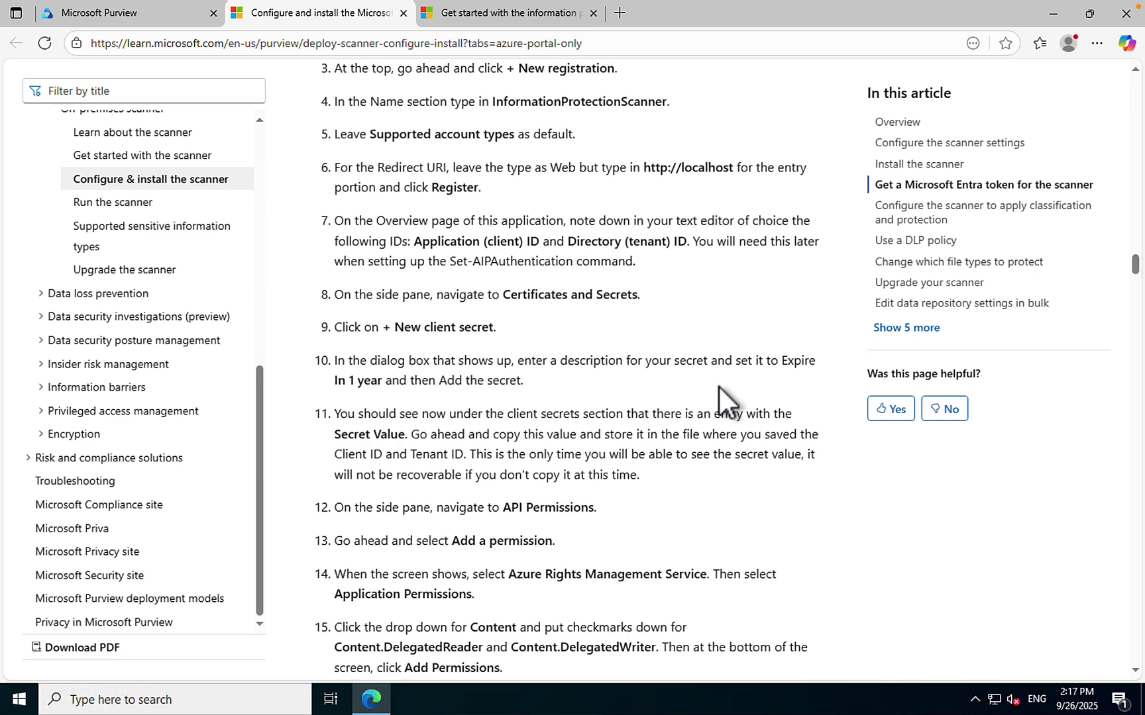
{"action": "scroll", "coordinate": [719, 391], "scroll_direction": "down", "scroll_amount": 4}
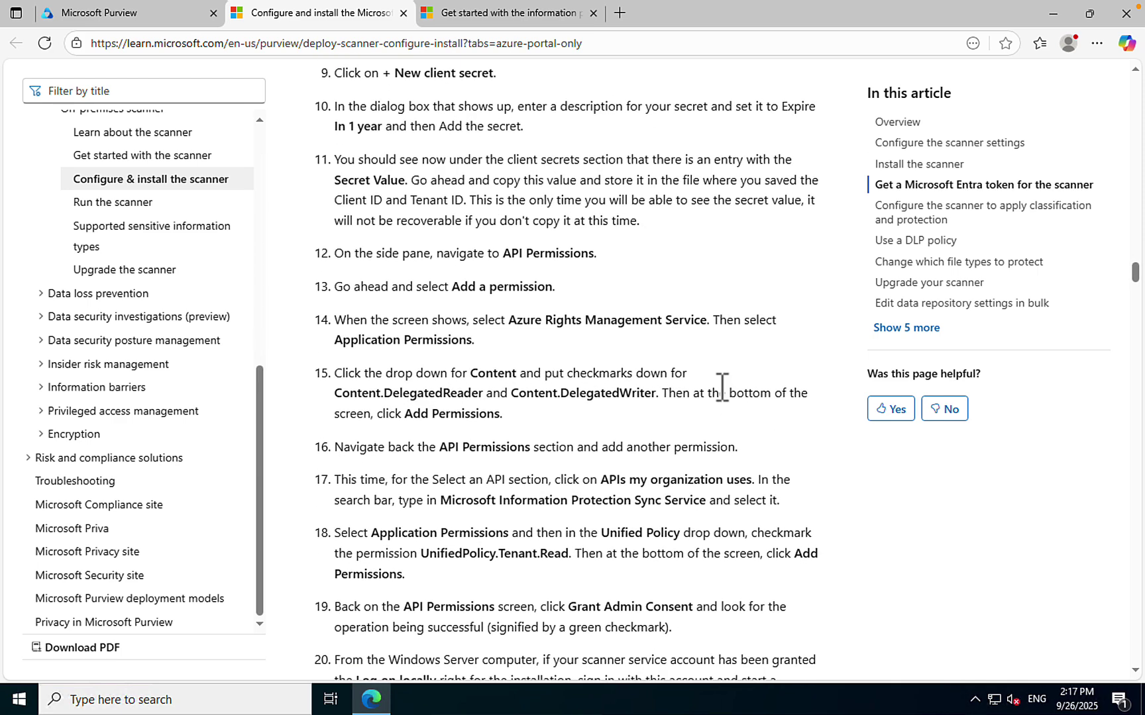
{"action": "scroll", "coordinate": [721, 387], "scroll_direction": "down", "scroll_amount": 1}
{"action": "scroll", "coordinate": [719, 387], "scroll_direction": "down", "scroll_amount": 1}
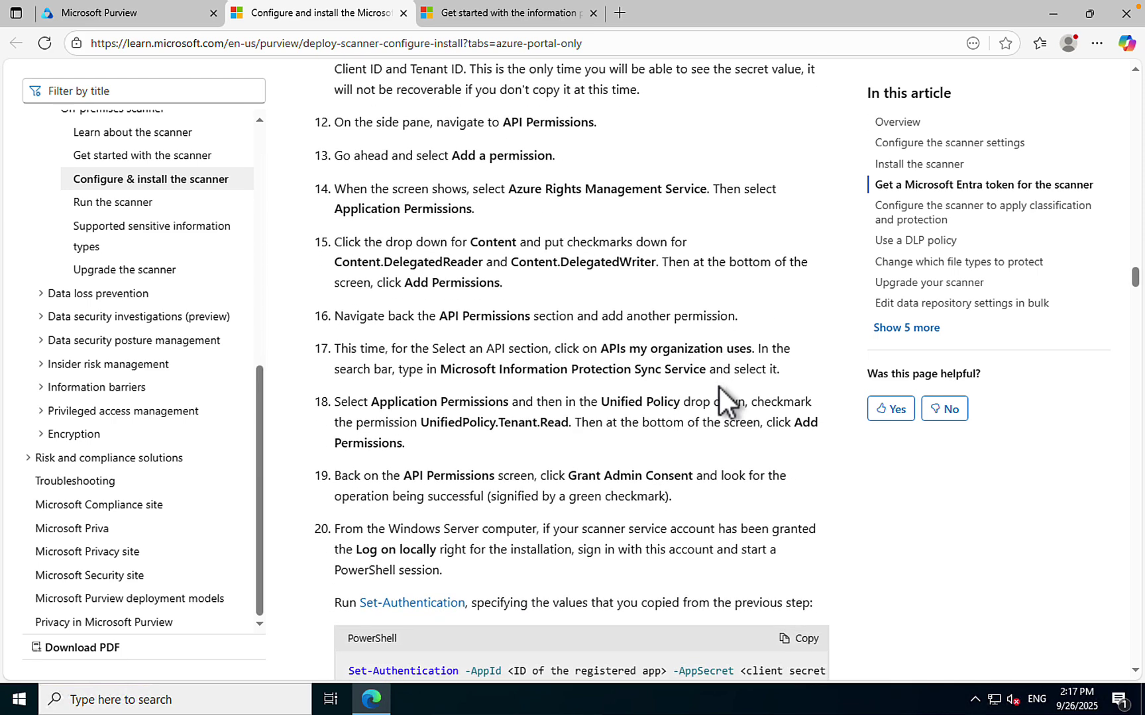
{"action": "scroll", "coordinate": [718, 386], "scroll_direction": "down", "scroll_amount": 3}
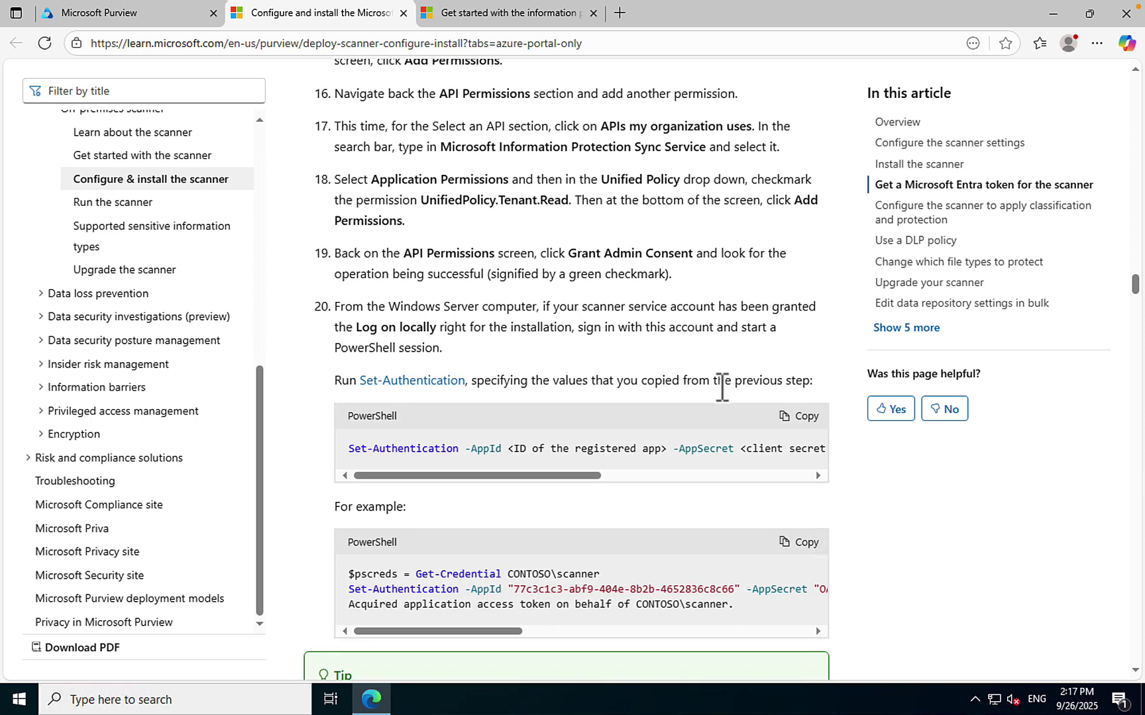
Examine the full Set-Authentication command syntax through its DelegatedUser parameter, plus the example and the OnBehalfOf tip.
{"action": "scroll", "coordinate": [721, 387], "scroll_direction": "down", "scroll_amount": 3}
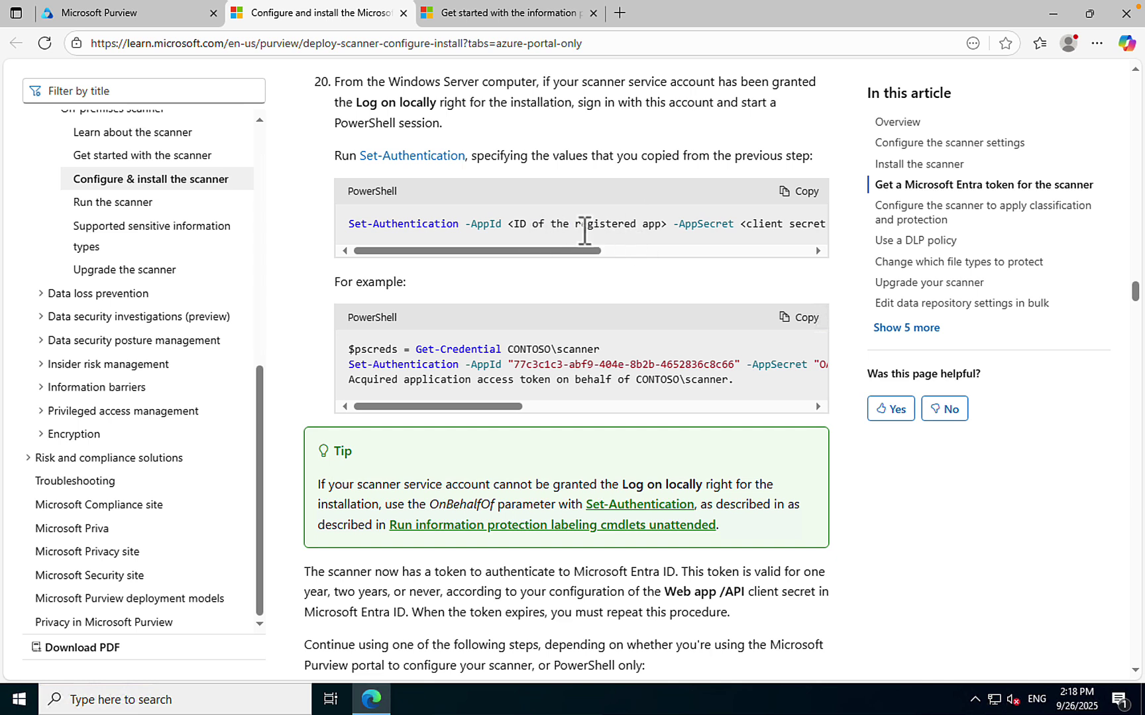
{"action": "left_click_drag", "start_coordinate": [582, 251], "coordinate": [724, 251]}
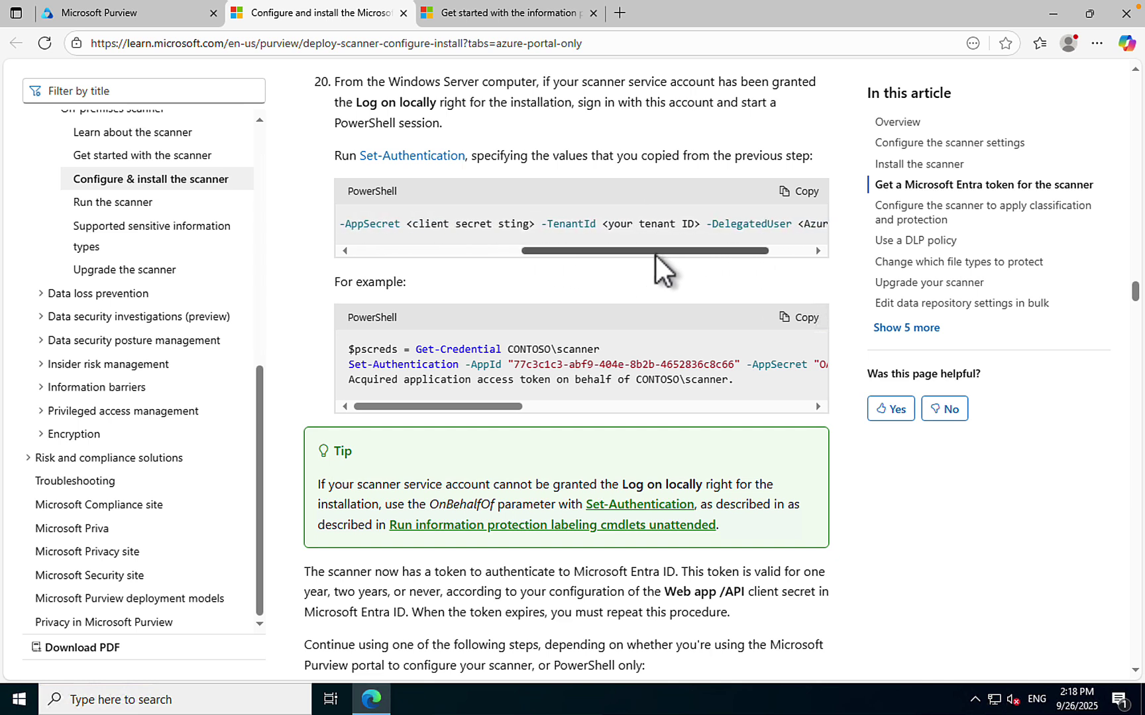
{"action": "left_click_drag", "start_coordinate": [652, 251], "coordinate": [706, 251]}
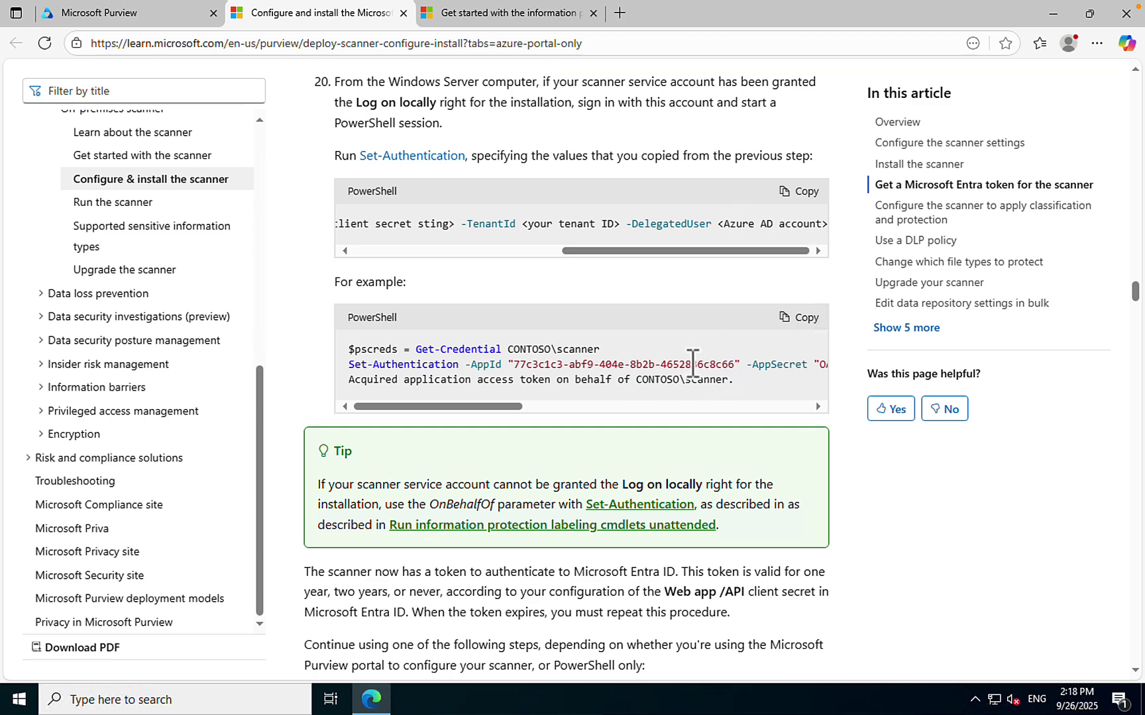
{"action": "scroll", "coordinate": [689, 361], "scroll_direction": "down", "scroll_amount": 1}
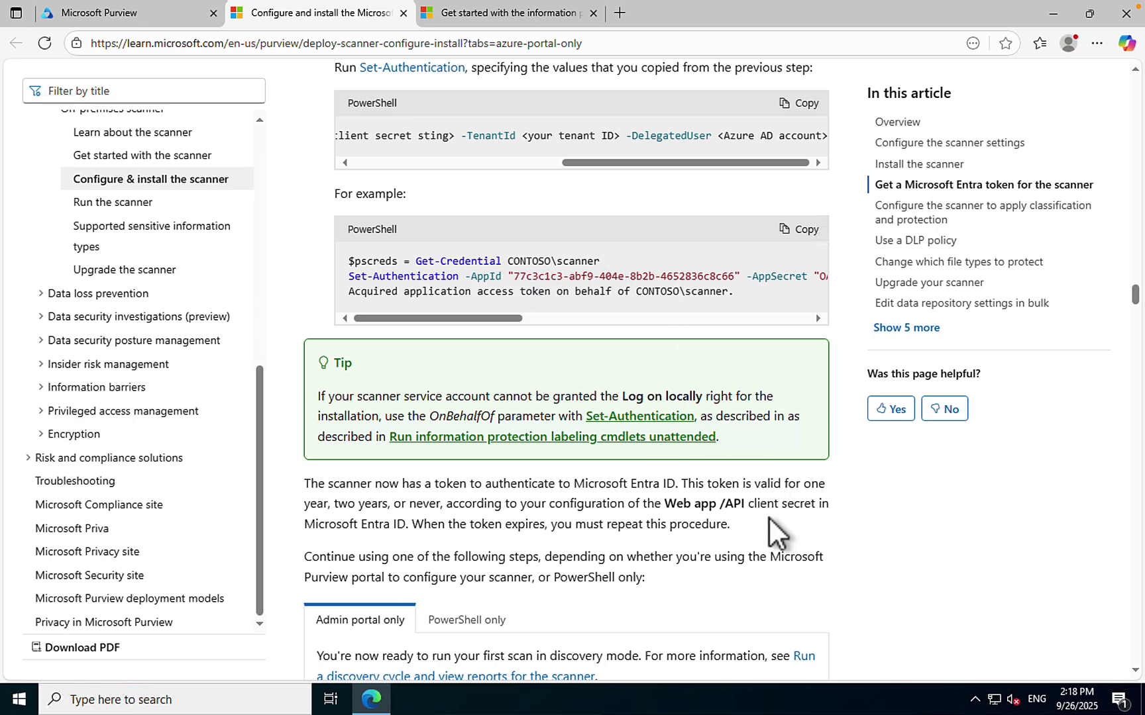
Compare the follow-up instructions for PowerShell only and Admin portal only, ending on the Admin portal only version.
{"action": "scroll", "coordinate": [769, 518], "scroll_direction": "down", "scroll_amount": 3}
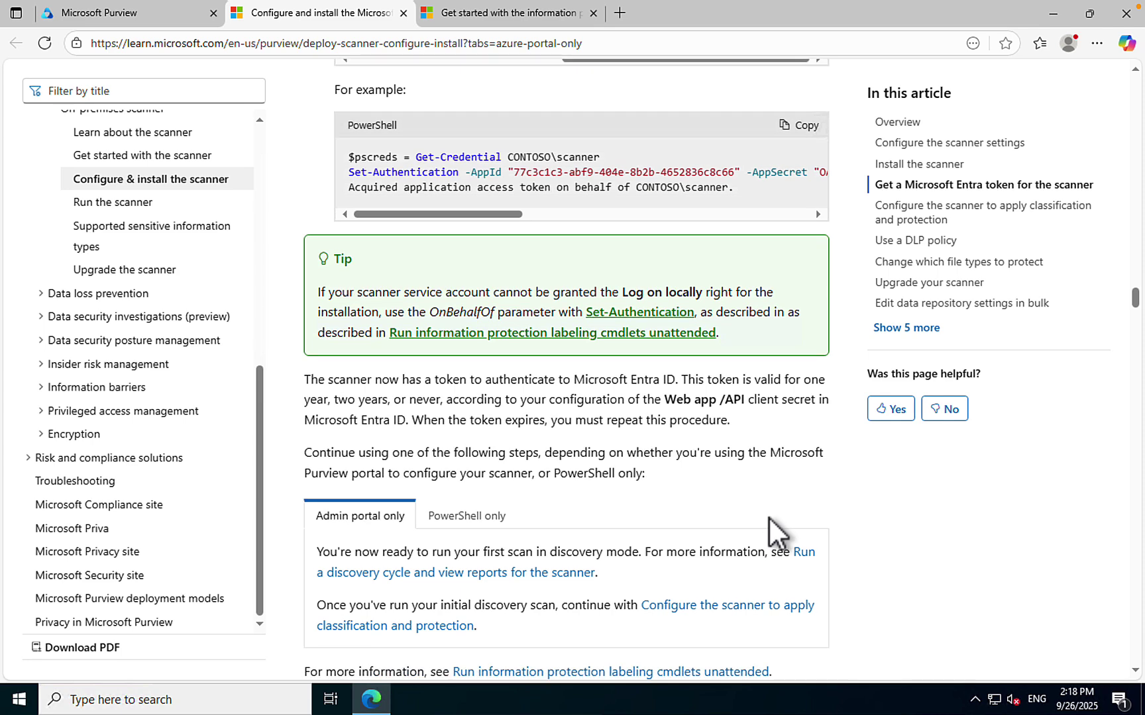
{"action": "scroll", "coordinate": [769, 524], "scroll_direction": "down", "scroll_amount": 4}
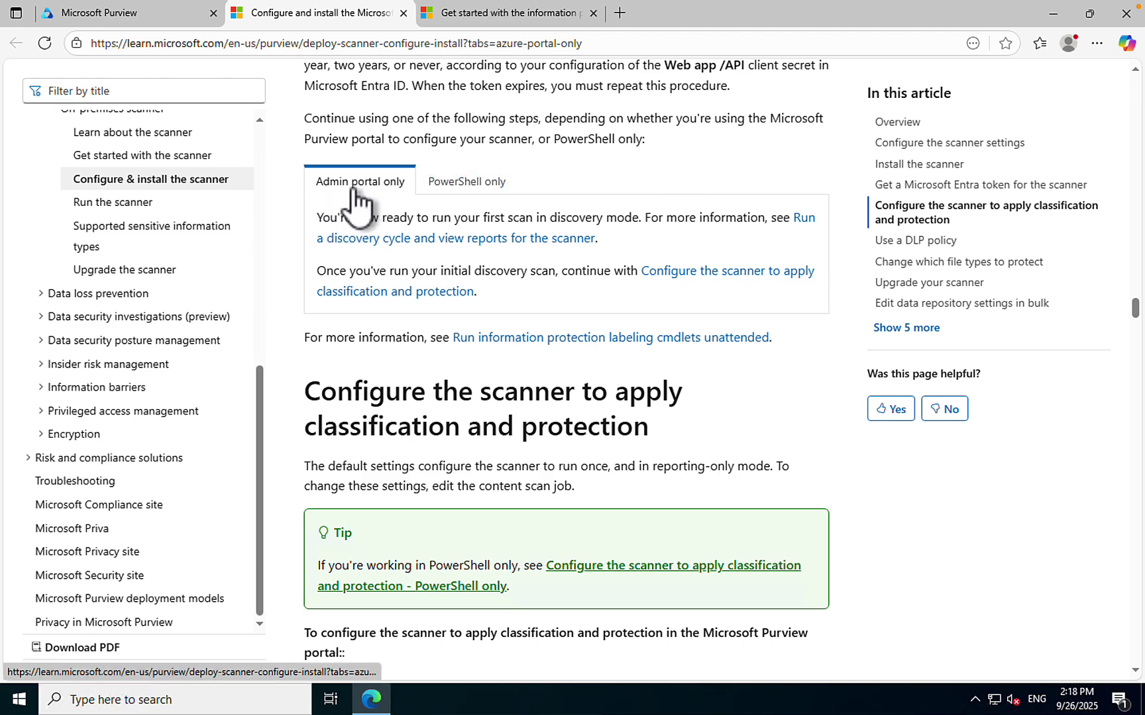
{"action": "left_click", "coordinate": [466, 183]}
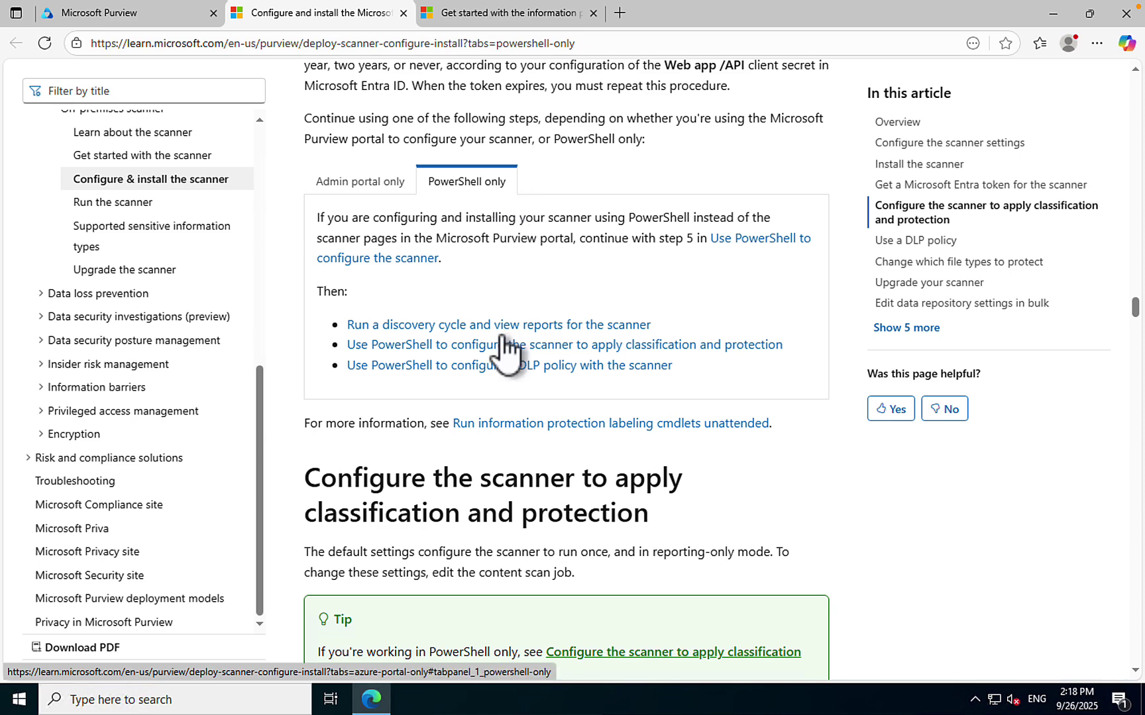
{"action": "left_click", "coordinate": [354, 187]}
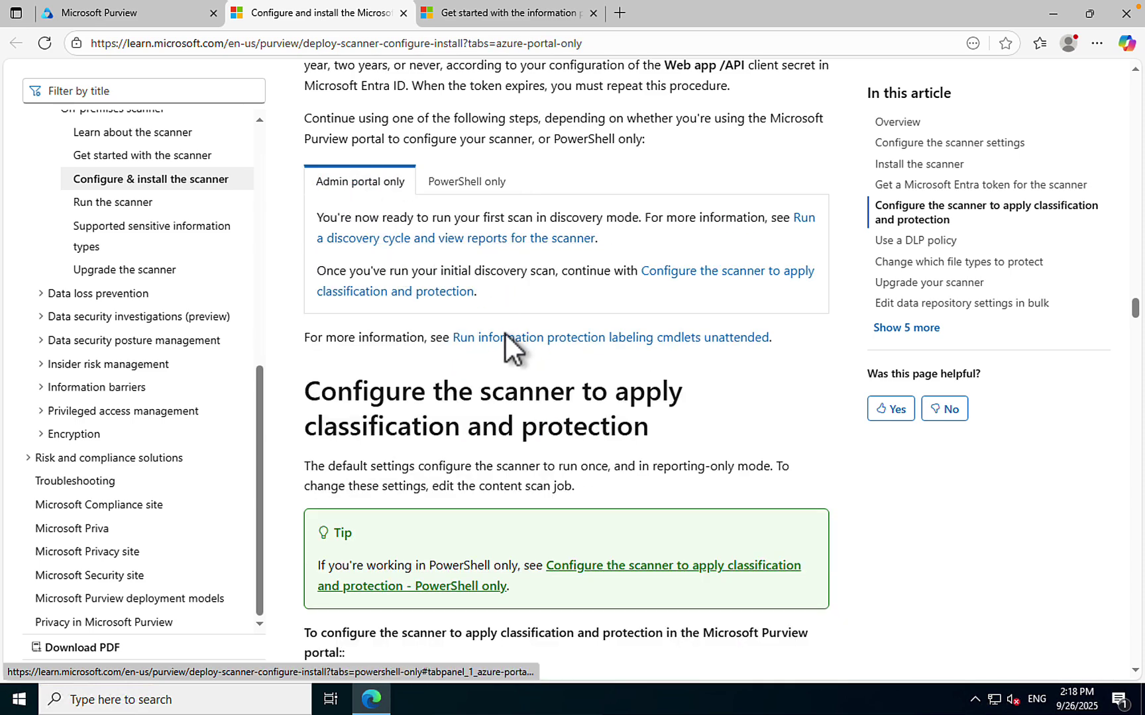
Review how to configure the scanner to apply classification and protection through the content scan job settings.
{"action": "scroll", "coordinate": [504, 333], "scroll_direction": "down", "scroll_amount": 1}
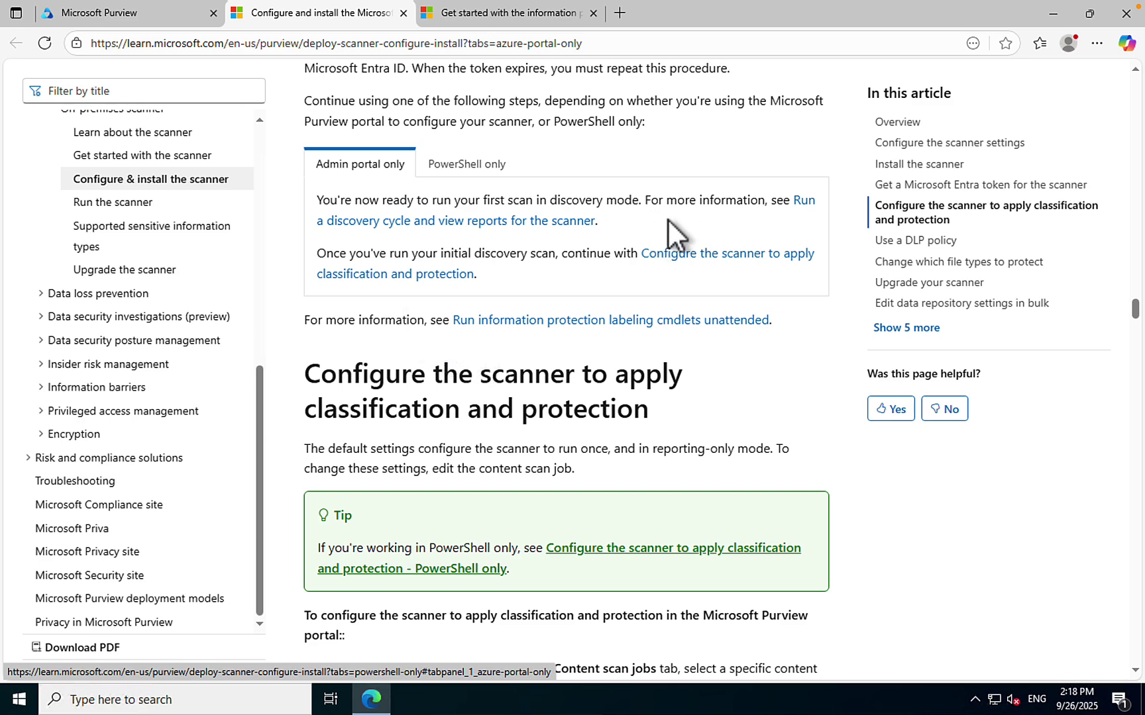
{"action": "scroll", "coordinate": [650, 423], "scroll_direction": "down", "scroll_amount": 2}
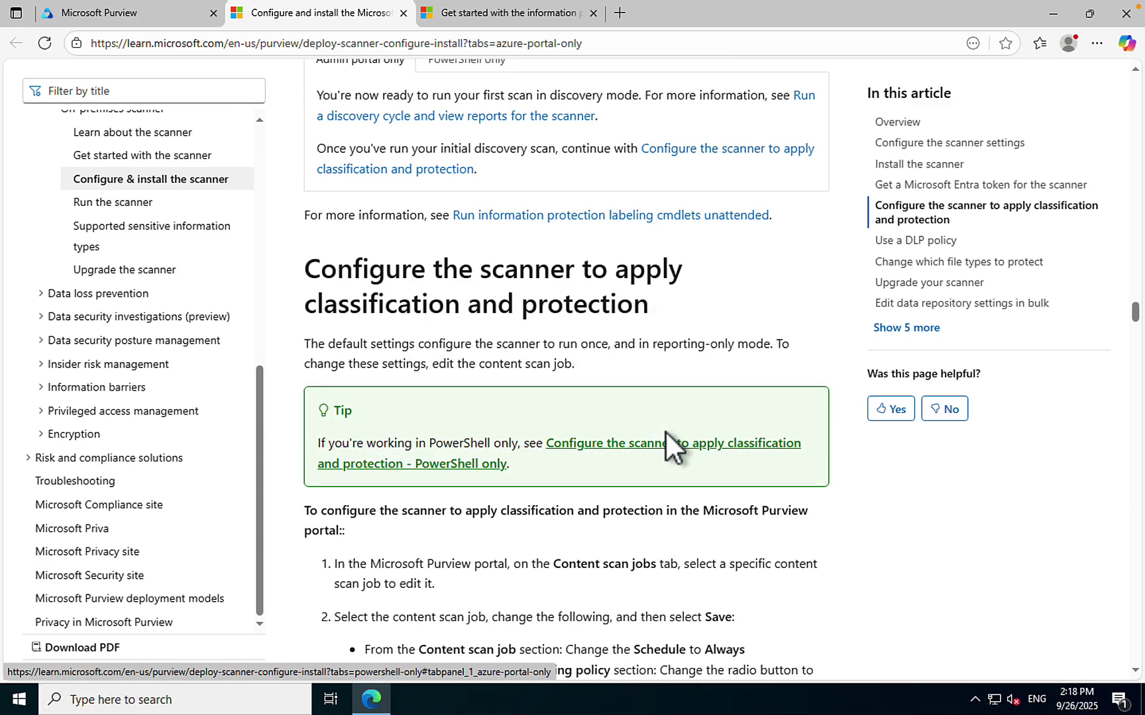
{"action": "scroll", "coordinate": [705, 478], "scroll_direction": "down", "scroll_amount": 3}
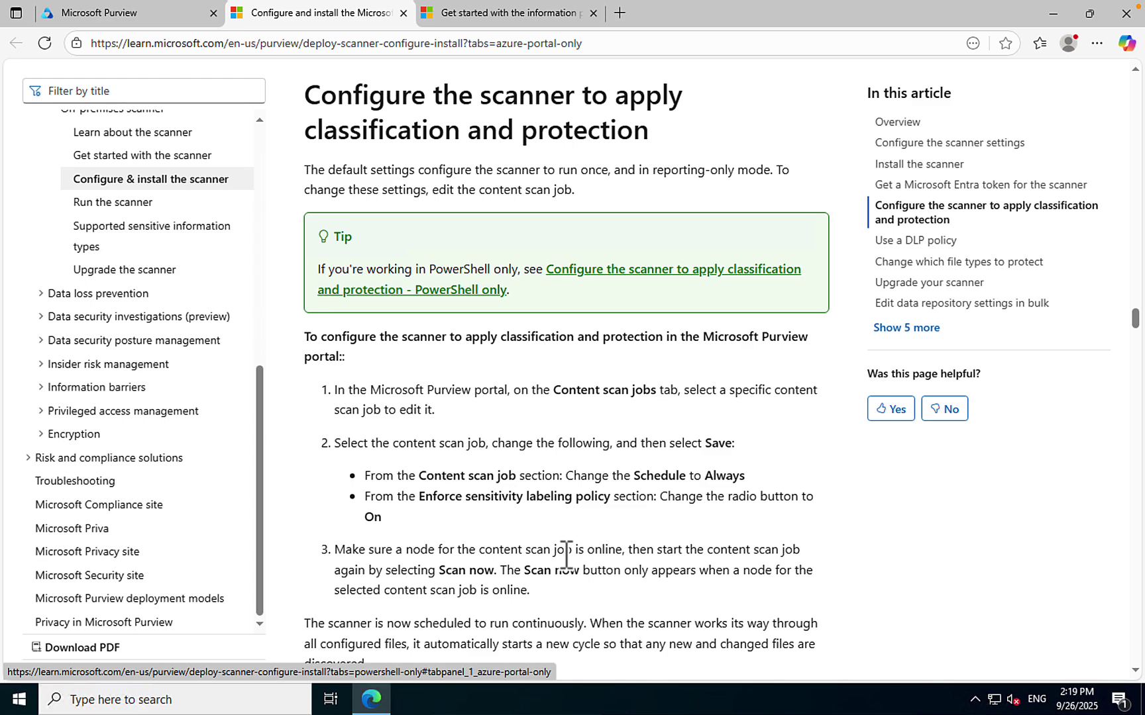
{"action": "scroll", "coordinate": [566, 555], "scroll_direction": "down", "scroll_amount": 4}
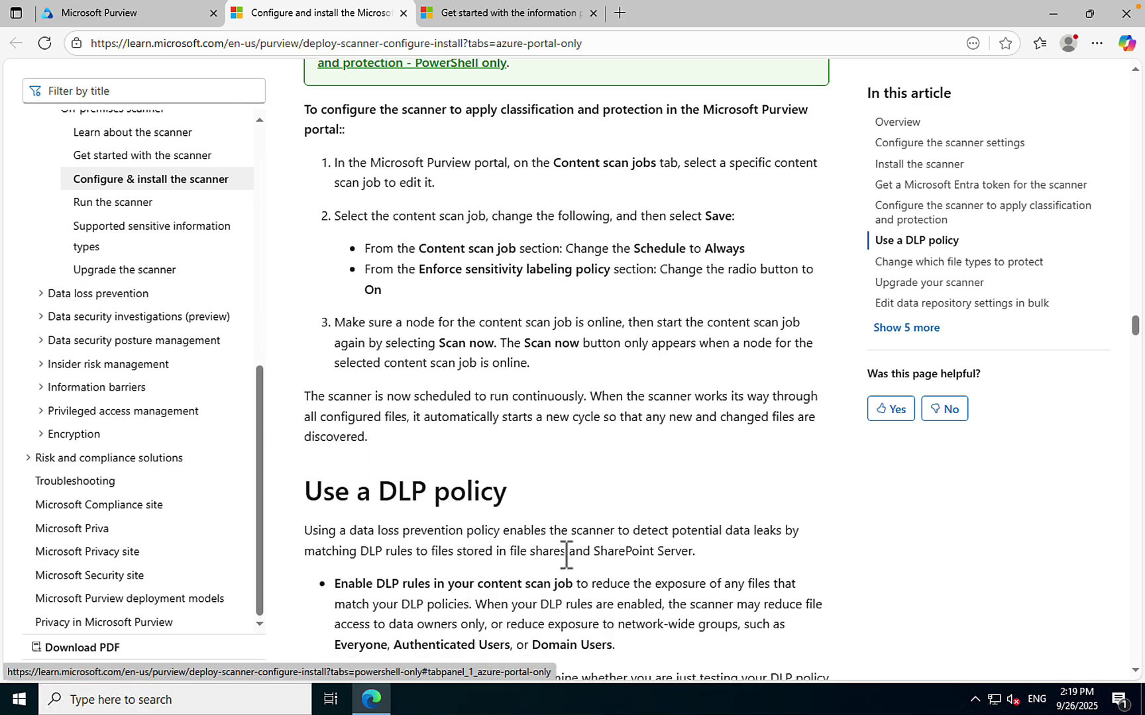
Review the guidance on using a DLP policy with the scanner, including DLP rules, repository owner and make private actions.
{"action": "scroll", "coordinate": [566, 554], "scroll_direction": "down", "scroll_amount": 5}
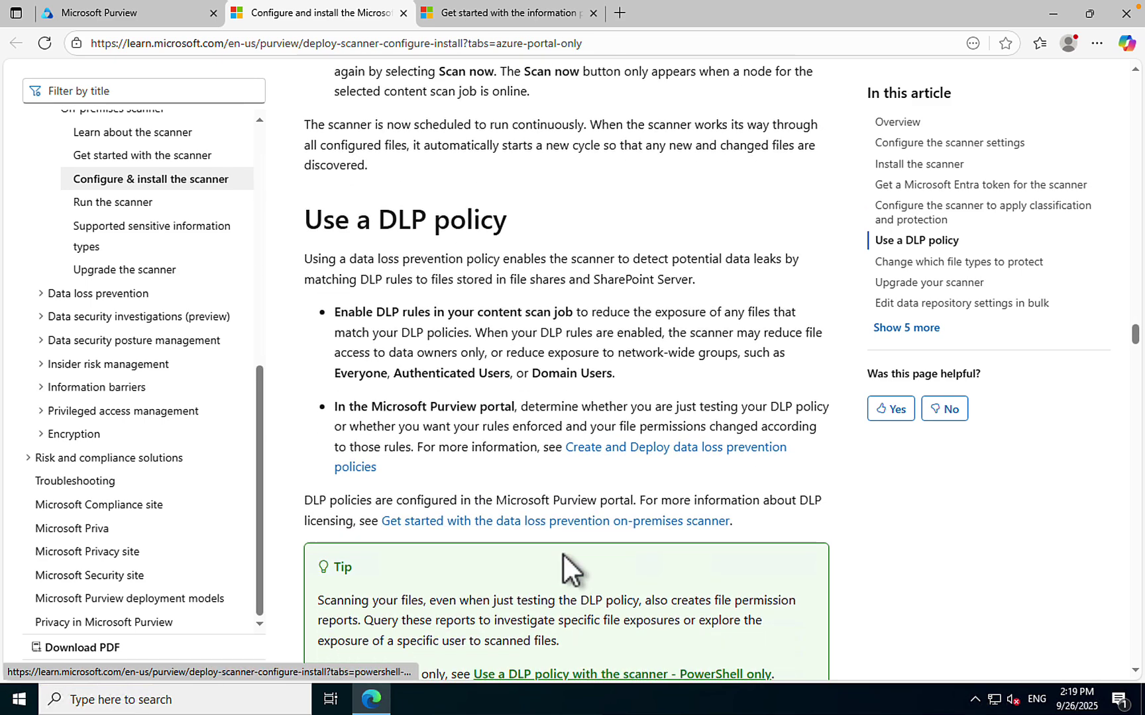
{"action": "scroll", "coordinate": [562, 554], "scroll_direction": "down", "scroll_amount": 2}
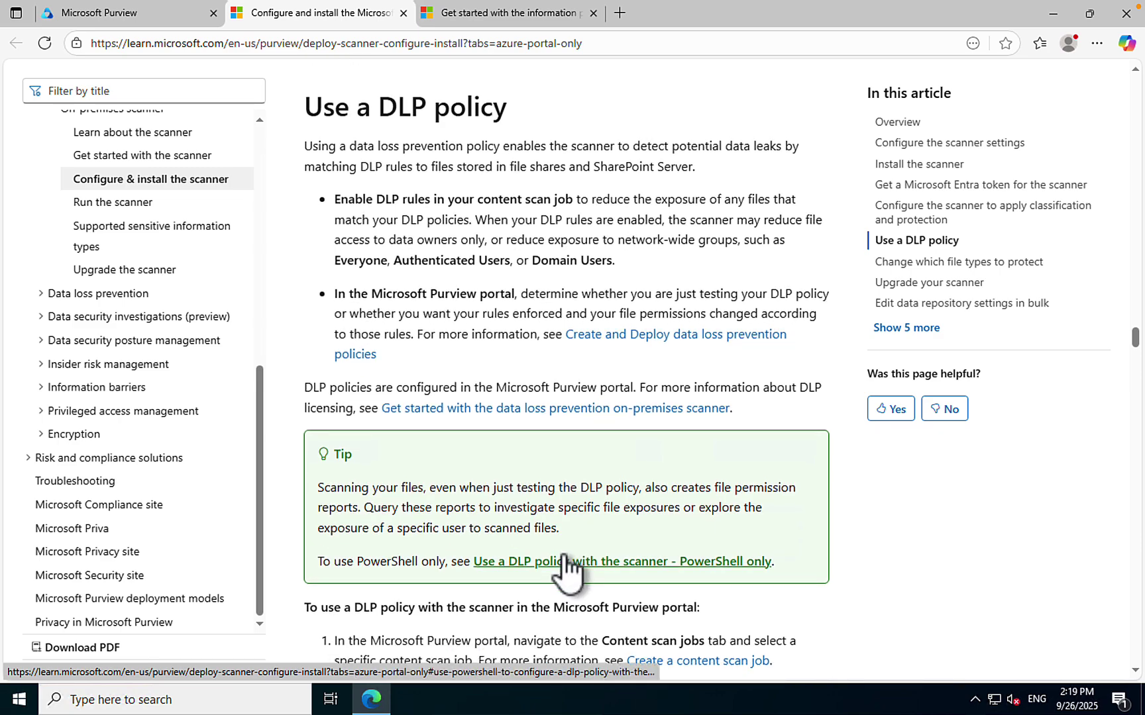
{"action": "scroll", "coordinate": [564, 556], "scroll_direction": "down", "scroll_amount": 4}
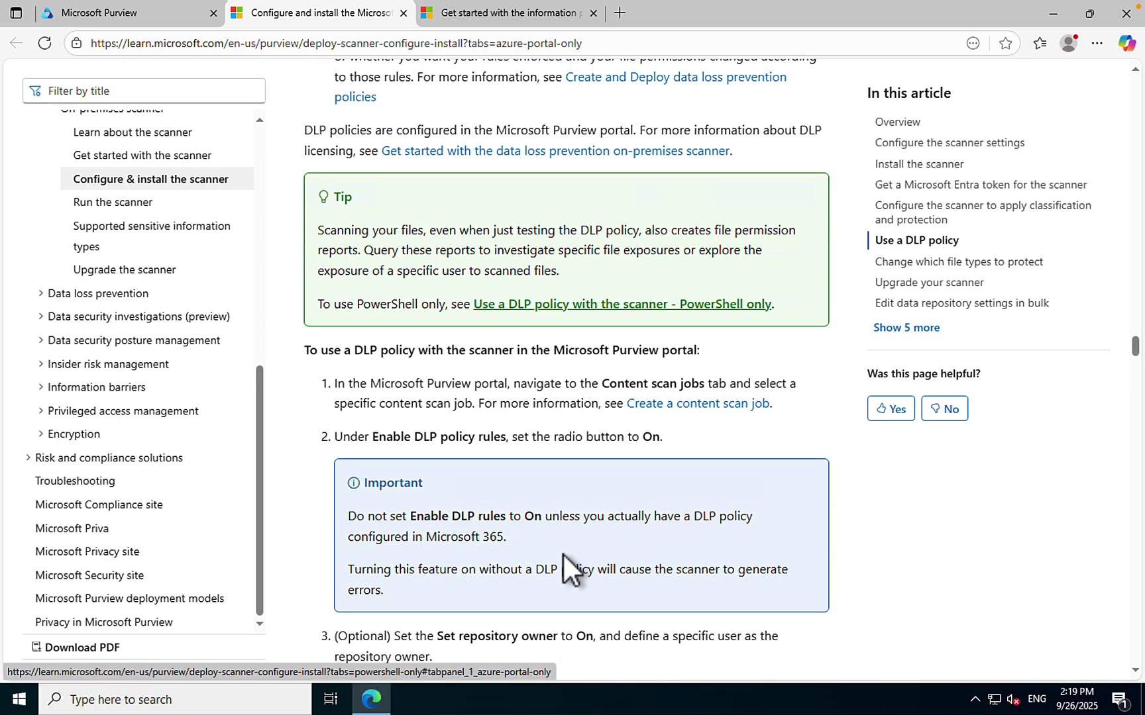
{"action": "scroll", "coordinate": [563, 554], "scroll_direction": "down", "scroll_amount": 5}
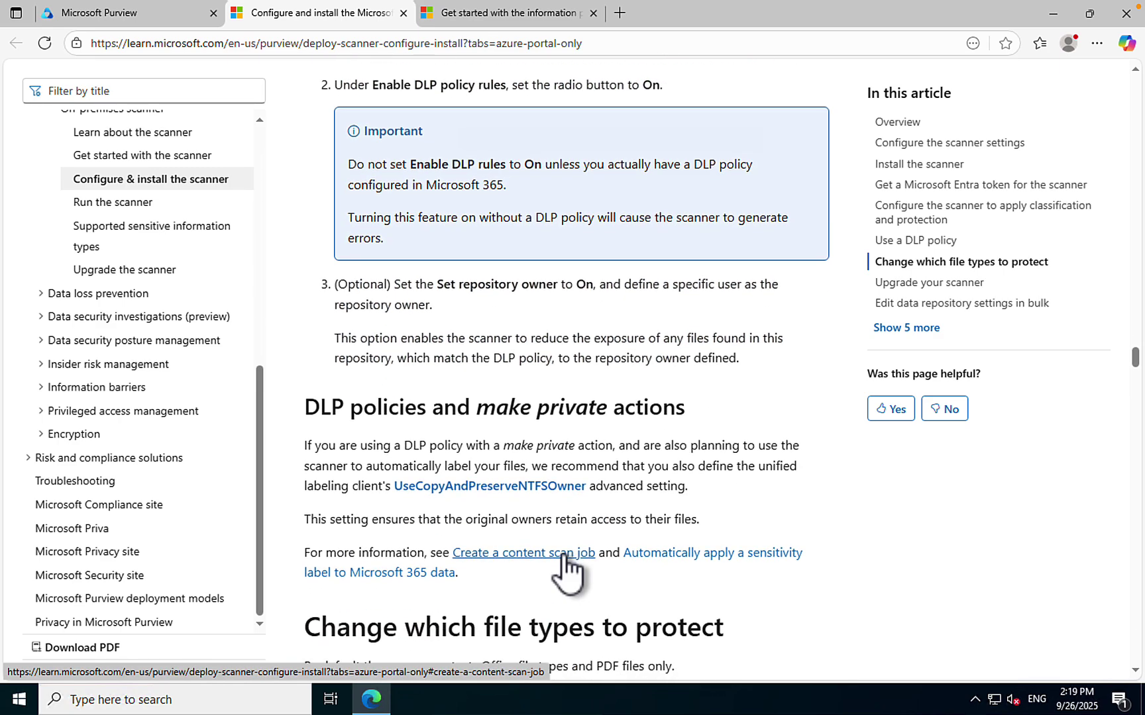
Review the sections on changing which file types to protect, upgrading the scanner and editing data repository settings in bulk.
{"action": "scroll", "coordinate": [563, 554], "scroll_direction": "down", "scroll_amount": 5}
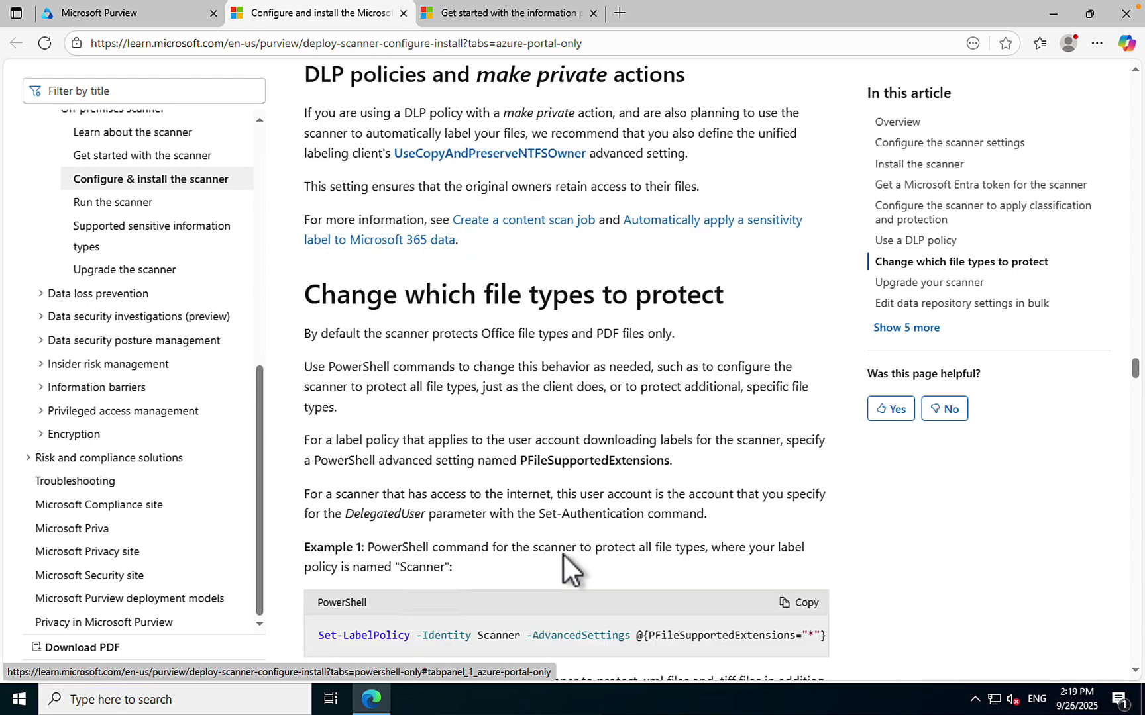
{"action": "scroll", "coordinate": [563, 554], "scroll_direction": "down", "scroll_amount": 2}
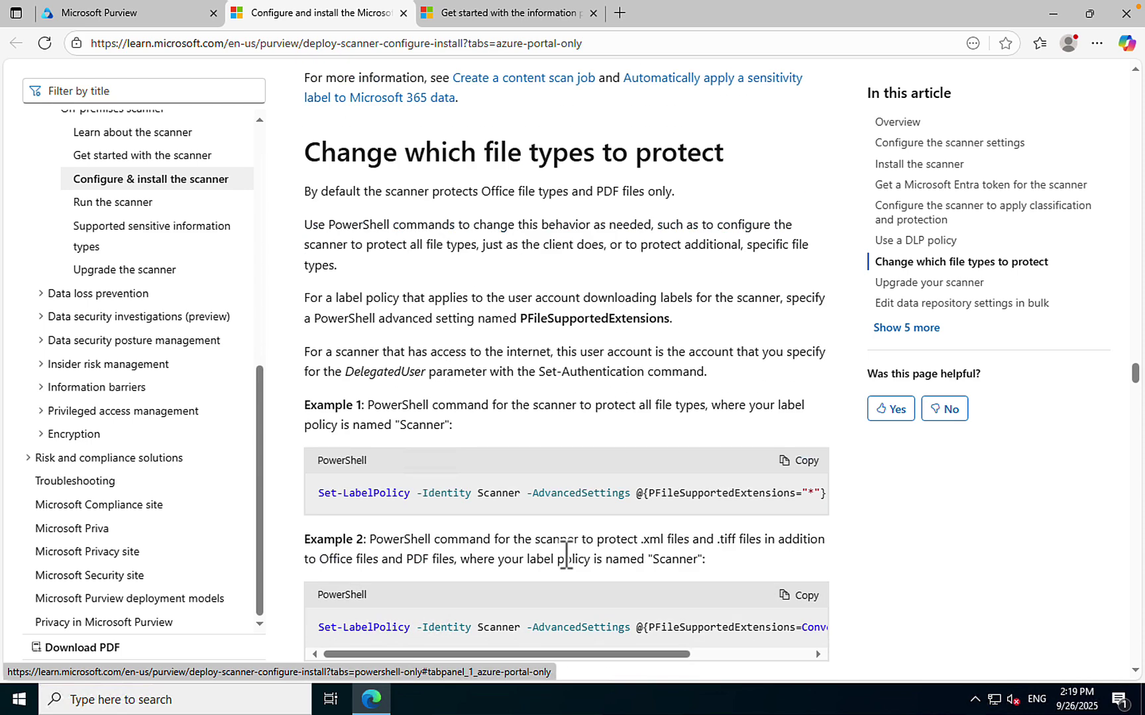
{"action": "scroll", "coordinate": [567, 555], "scroll_direction": "down", "scroll_amount": 3}
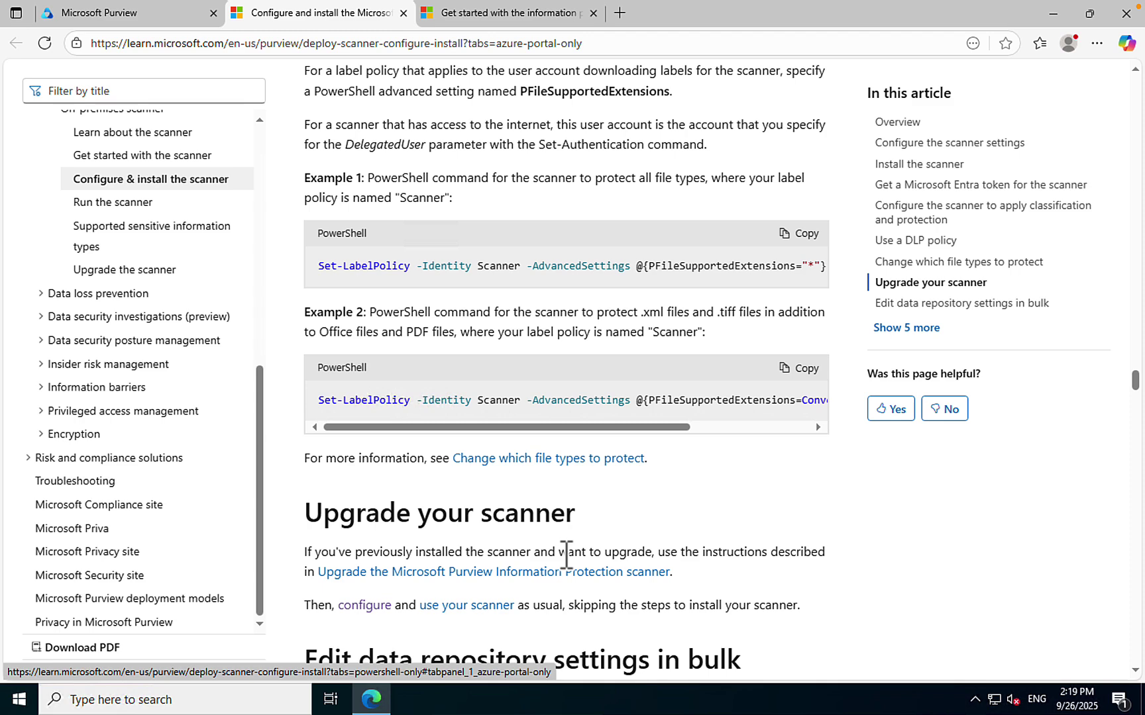
{"action": "scroll", "coordinate": [567, 555], "scroll_direction": "down", "scroll_amount": 3}
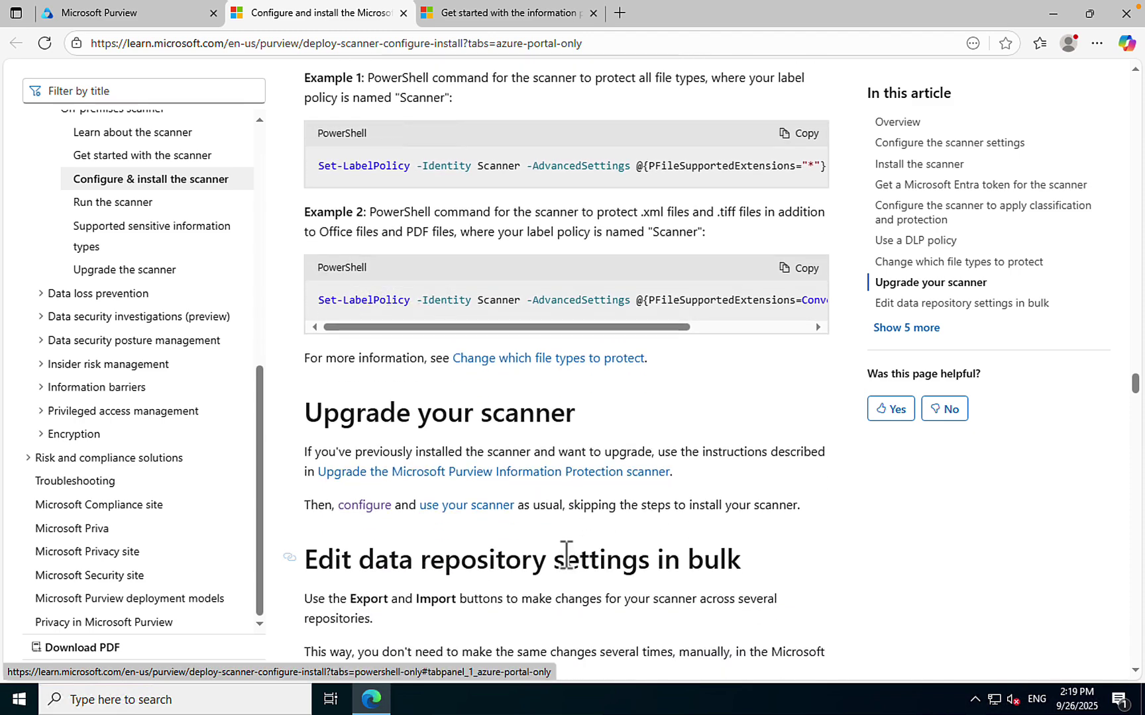
{"action": "scroll", "coordinate": [562, 556], "scroll_direction": "down", "scroll_amount": 2}
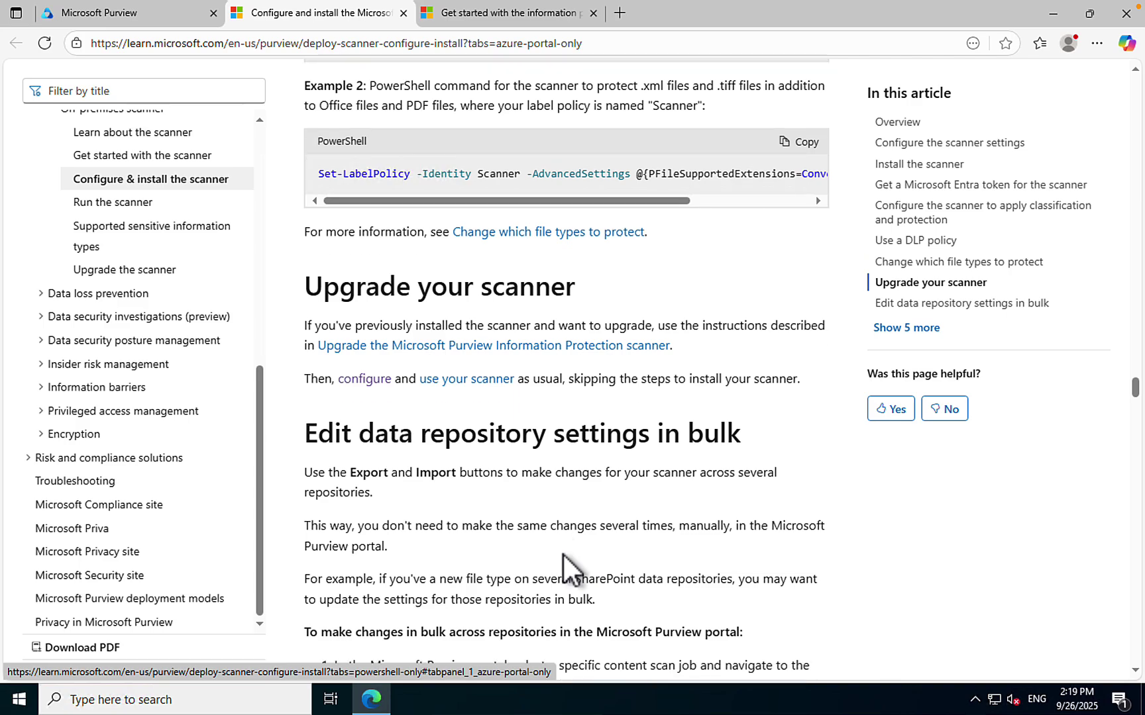
Read on through the instructions for making changes in bulk across repositories in the Microsoft Purview portal.
{"action": "scroll", "coordinate": [563, 554], "scroll_direction": "down", "scroll_amount": 2}
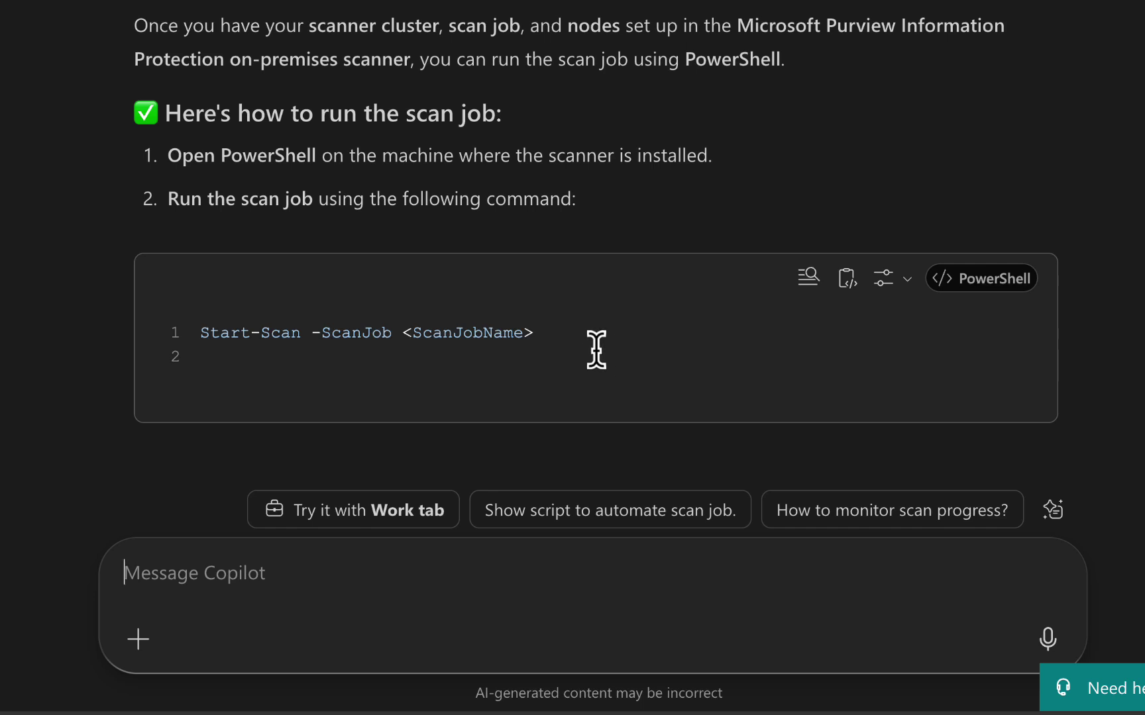
In Copilot, review the PowerShell guidance on running a scan job with Start-Scan and monitoring scan status and node information with Get-ScanStatus.
{"action": "scroll", "coordinate": [596, 356], "scroll_direction": "down", "scroll_amount": 2}
{"action": "scroll", "coordinate": [597, 354], "scroll_direction": "down", "scroll_amount": 2}
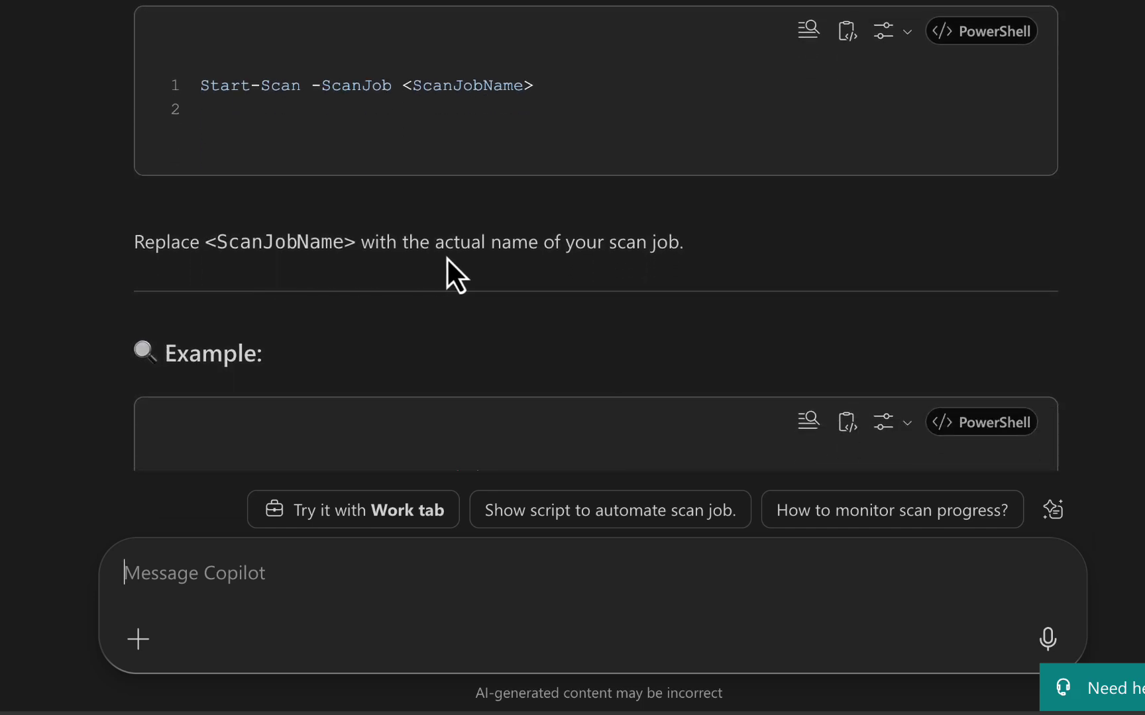
{"action": "scroll", "coordinate": [528, 251], "scroll_direction": "down", "scroll_amount": 3}
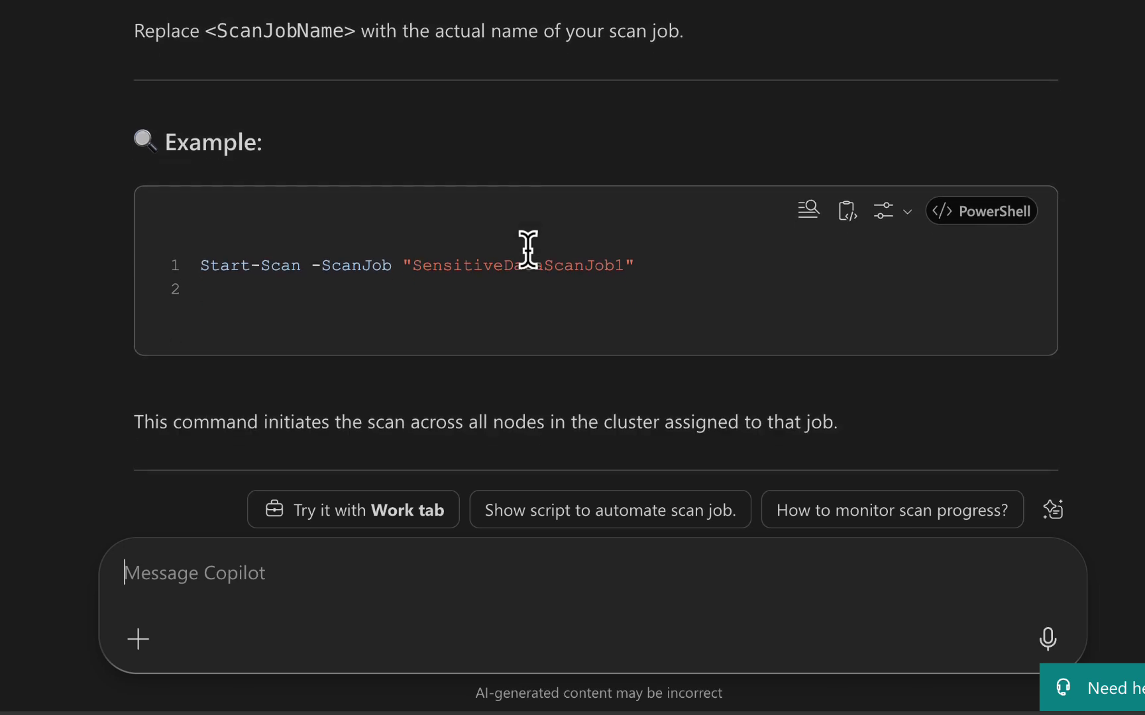
{"action": "scroll", "coordinate": [460, 288], "scroll_direction": "down", "scroll_amount": 2}
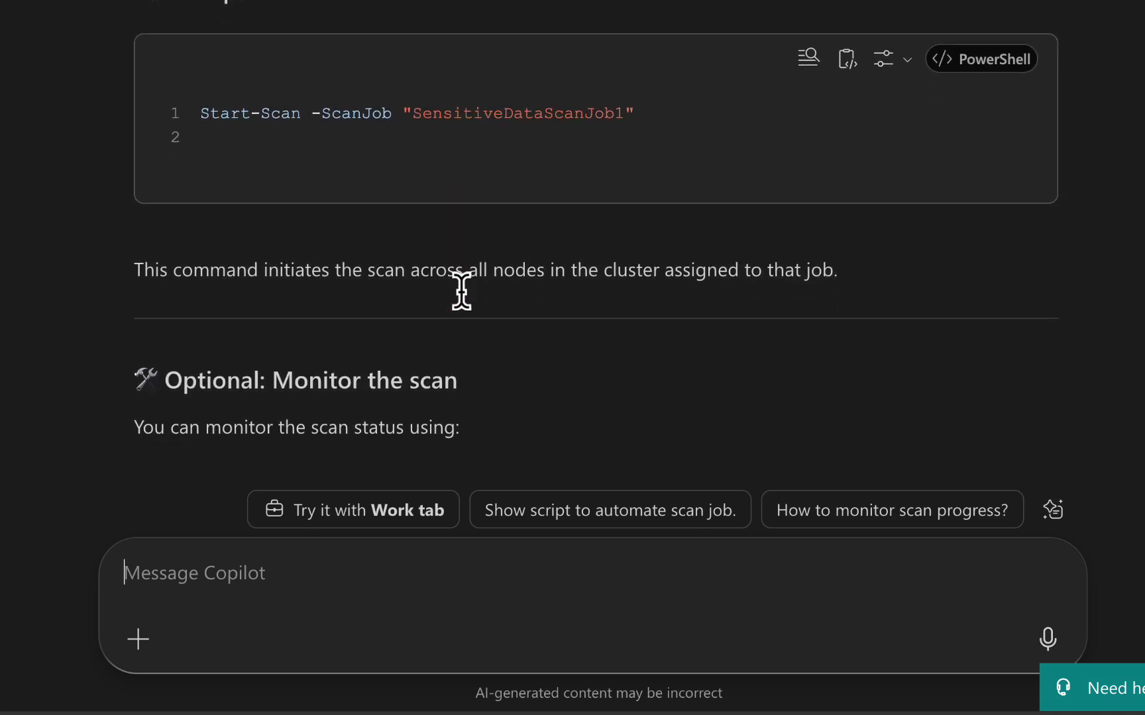
{"action": "scroll", "coordinate": [462, 295], "scroll_direction": "down", "scroll_amount": 1}
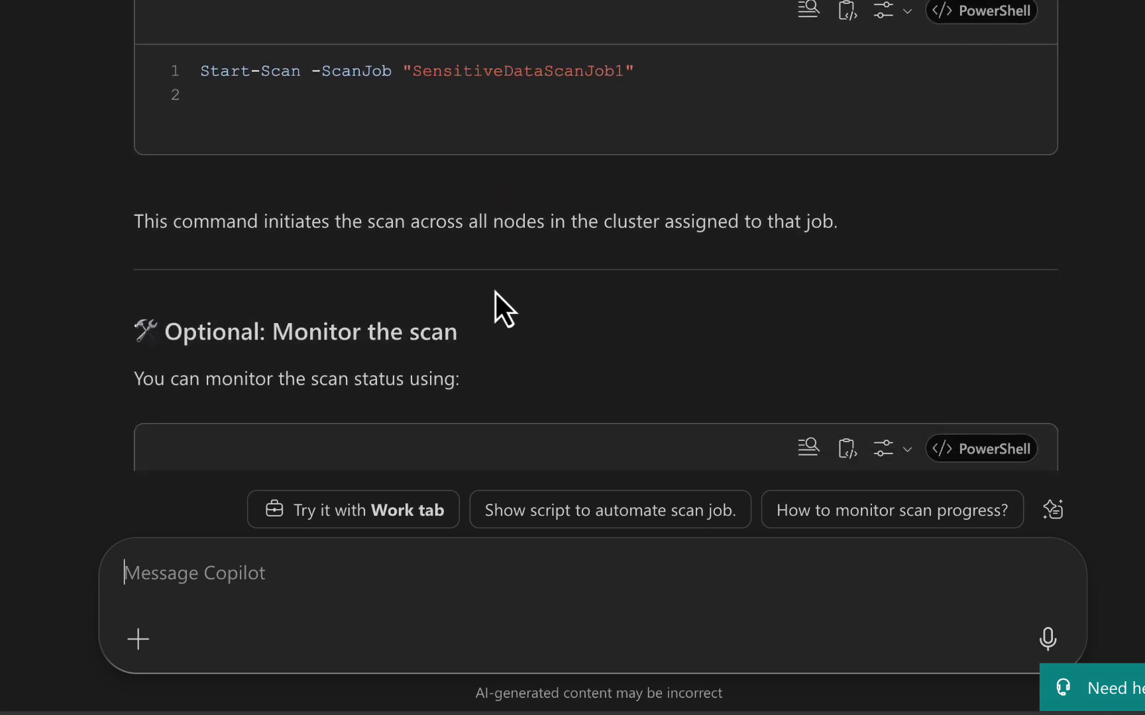
{"action": "scroll", "coordinate": [496, 292], "scroll_direction": "up", "scroll_amount": 1}
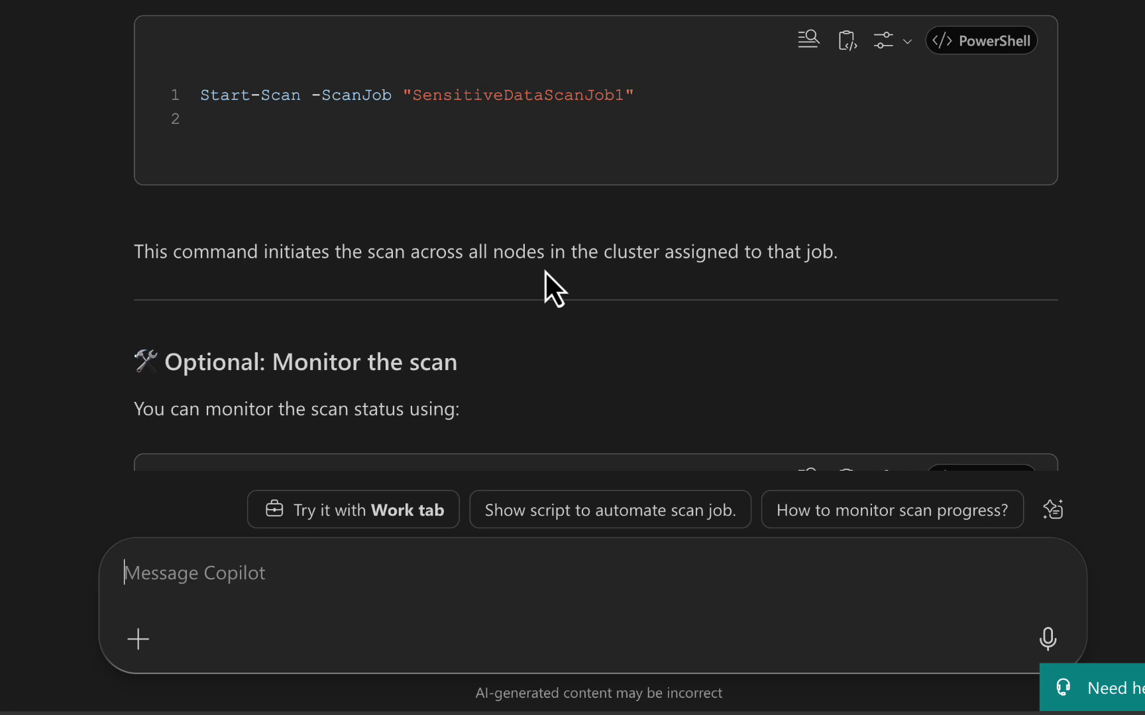
{"action": "scroll", "coordinate": [759, 349], "scroll_direction": "down", "scroll_amount": 2}
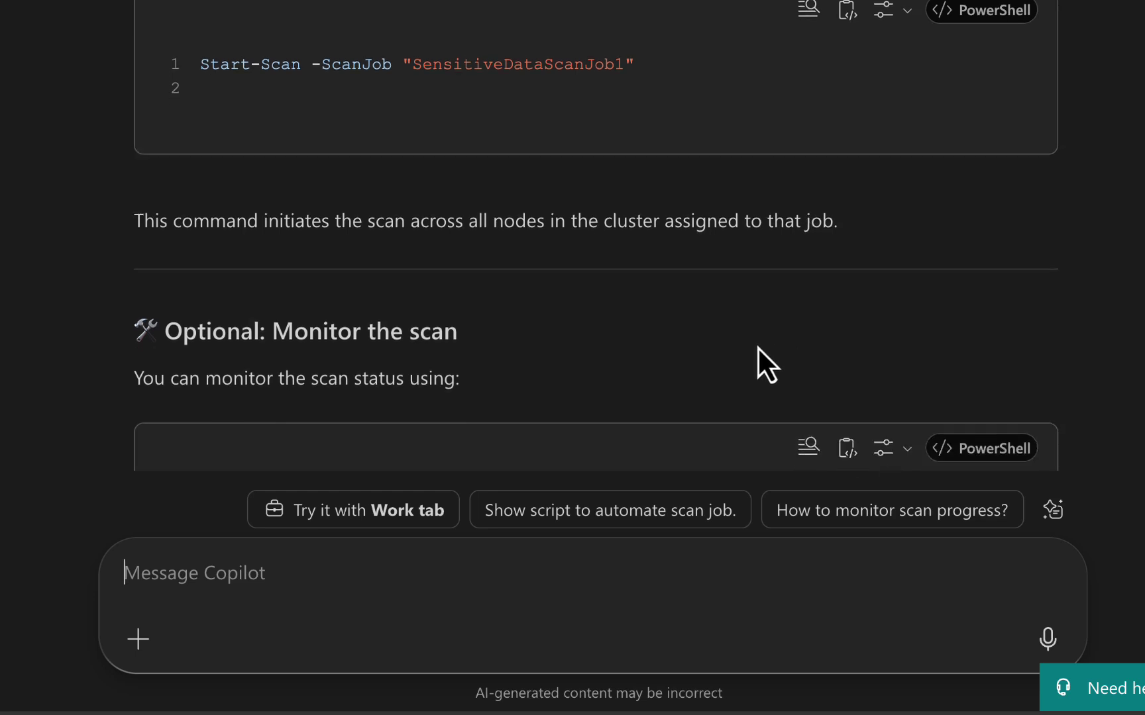
{"action": "scroll", "coordinate": [757, 346], "scroll_direction": "down", "scroll_amount": 3}
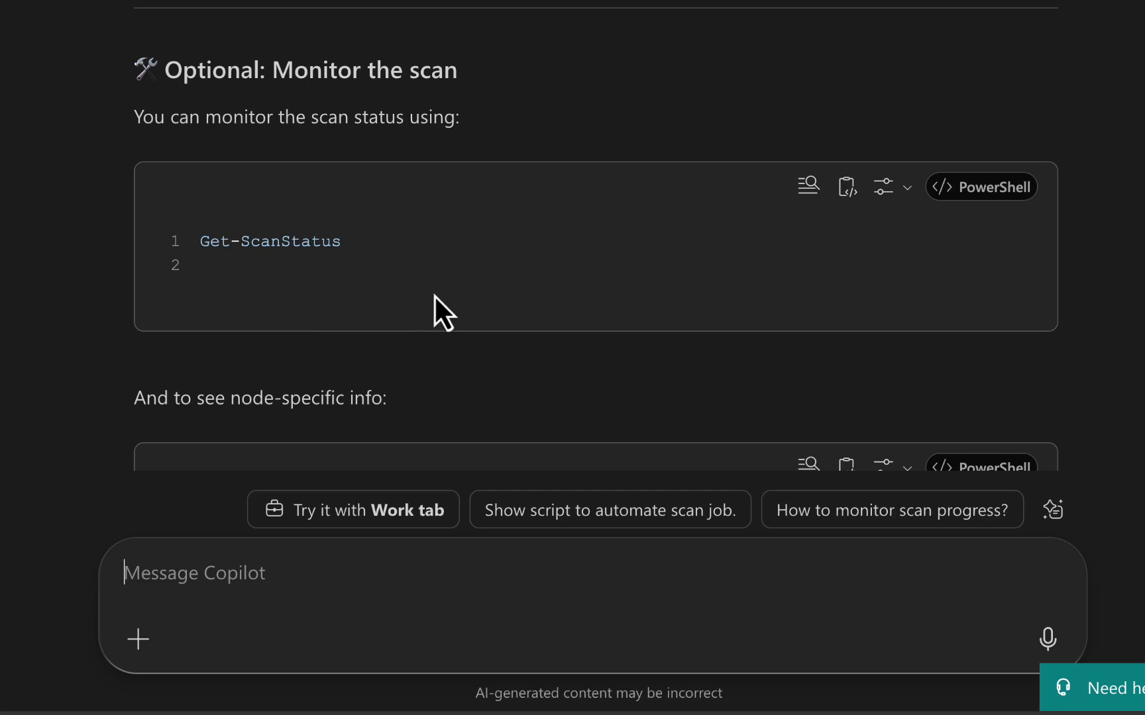
{"action": "scroll", "coordinate": [435, 297], "scroll_direction": "down", "scroll_amount": 3}
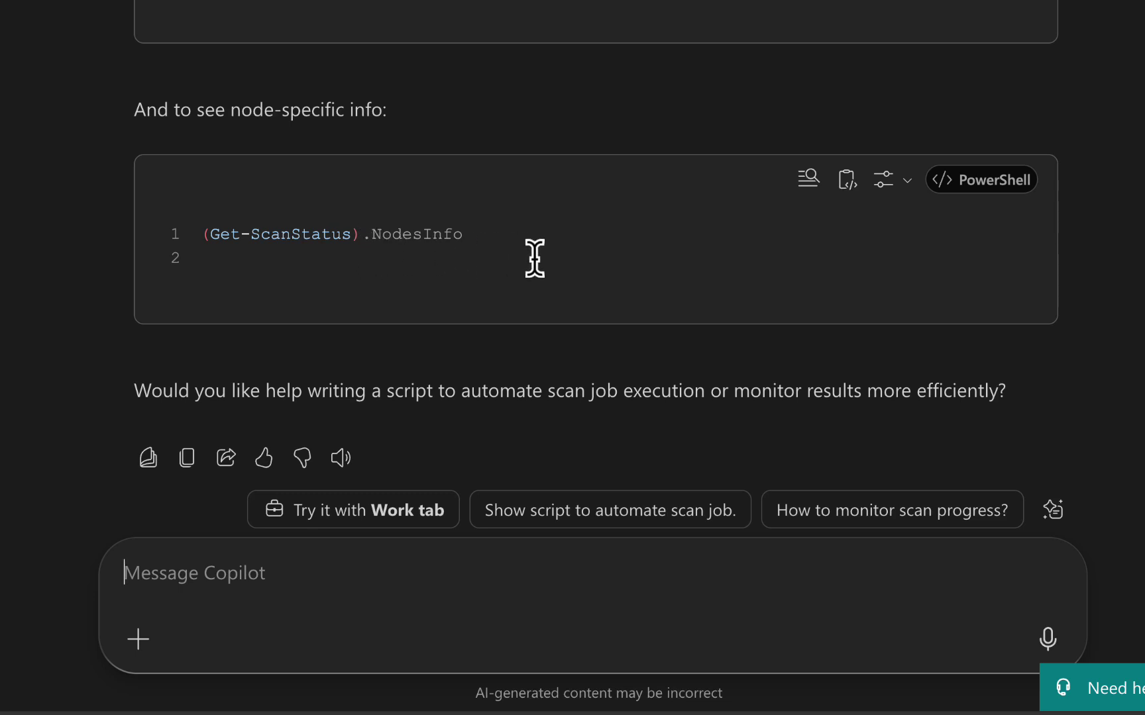
{"action": "scroll", "coordinate": [535, 258], "scroll_direction": "up", "scroll_amount": 2}
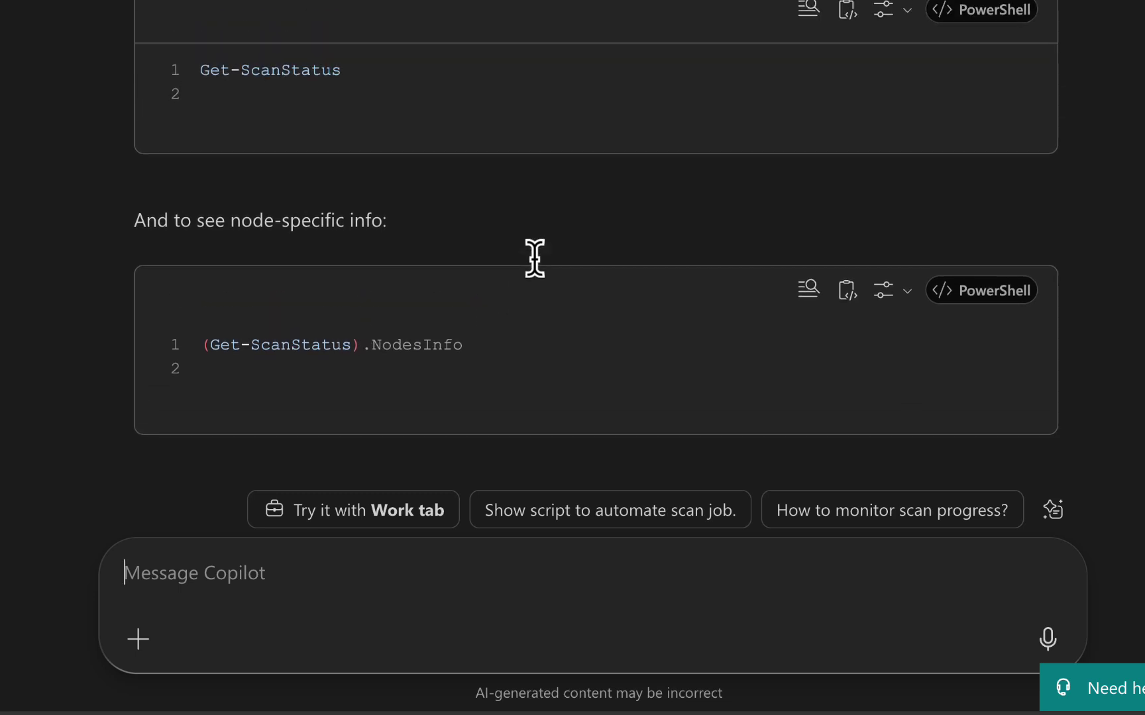